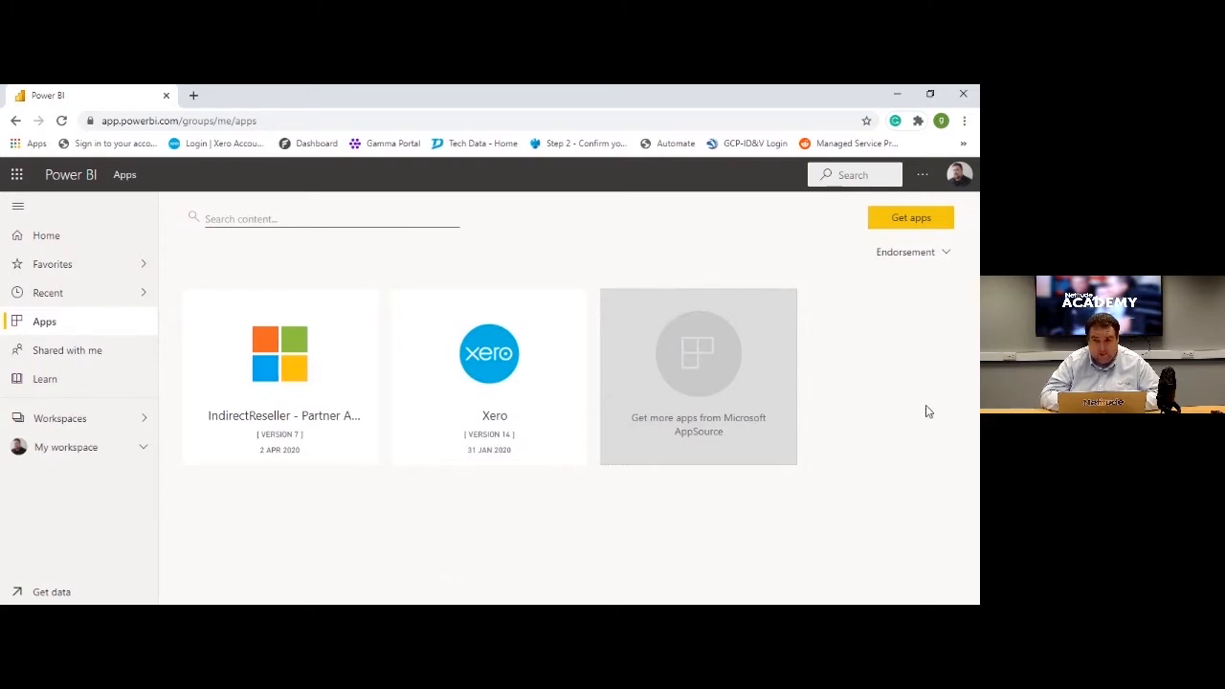
- Search the catalogue of installable Power BI apps for "xero" and select the Xero app published by Microsoft
{"action": "left_click", "coordinate": [894, 227]}
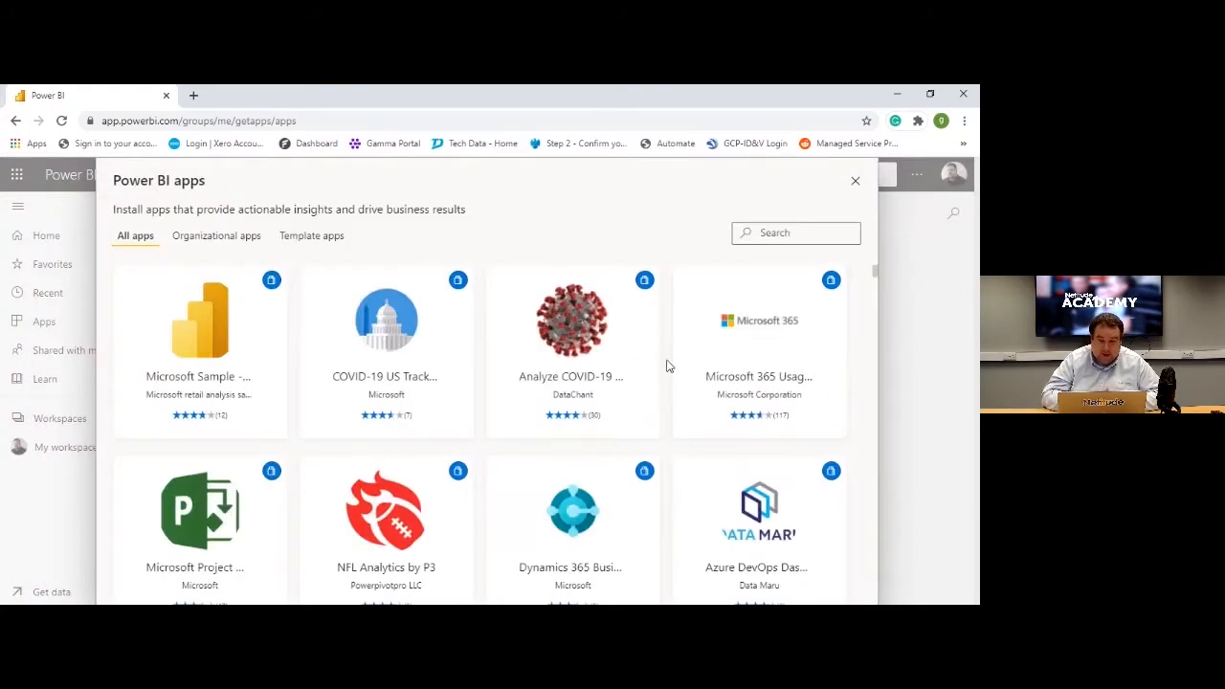
{"action": "scroll", "coordinate": [668, 366], "scroll_direction": "down", "scroll_amount": 1}
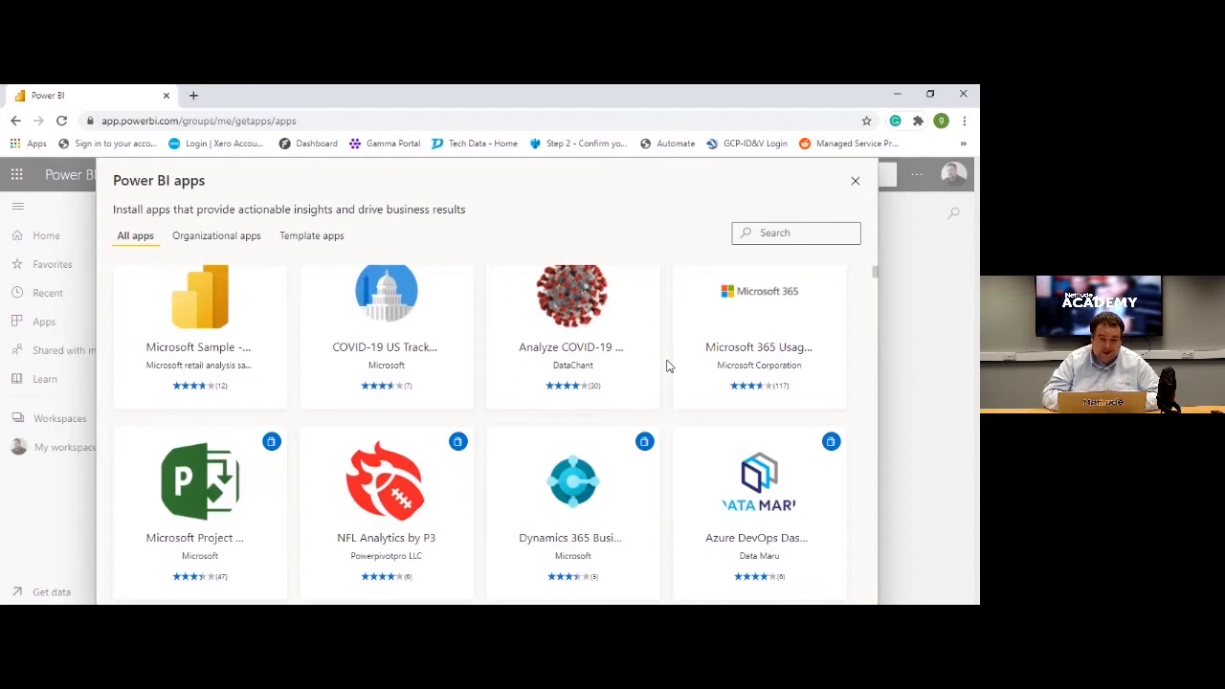
{"action": "mouse_move", "coordinate": [576, 364]}
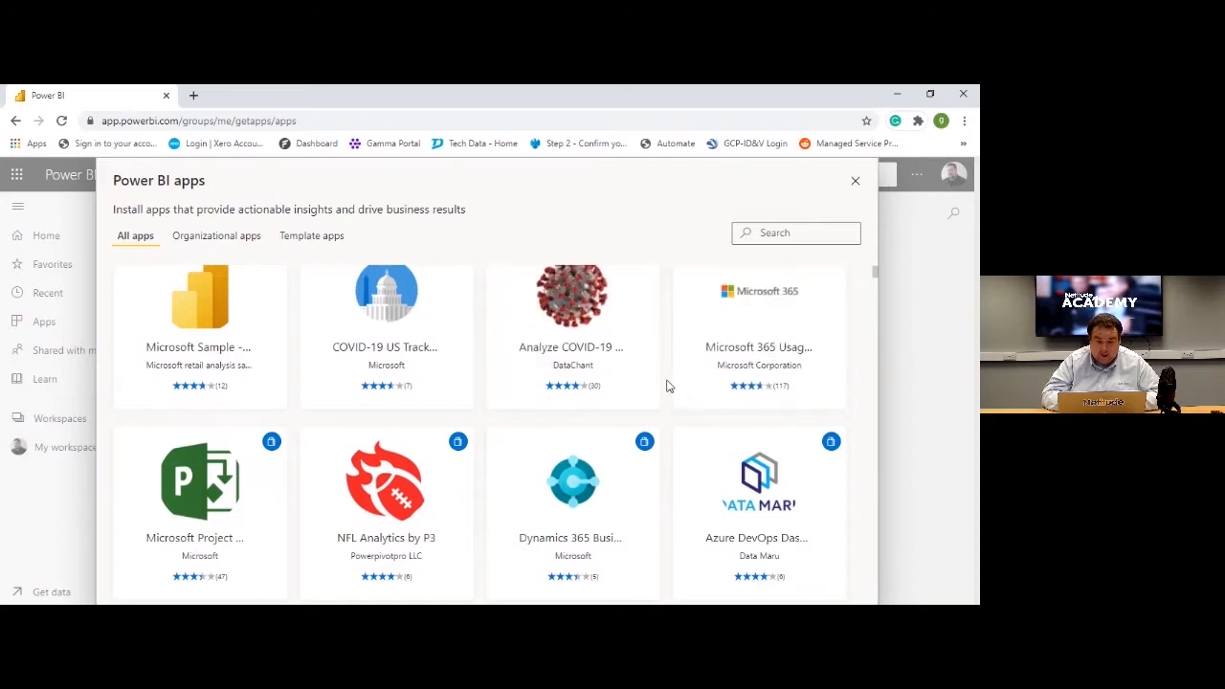
{"action": "scroll", "coordinate": [668, 386], "scroll_direction": "down", "scroll_amount": 1}
{"action": "mouse_move", "coordinate": [366, 486]}
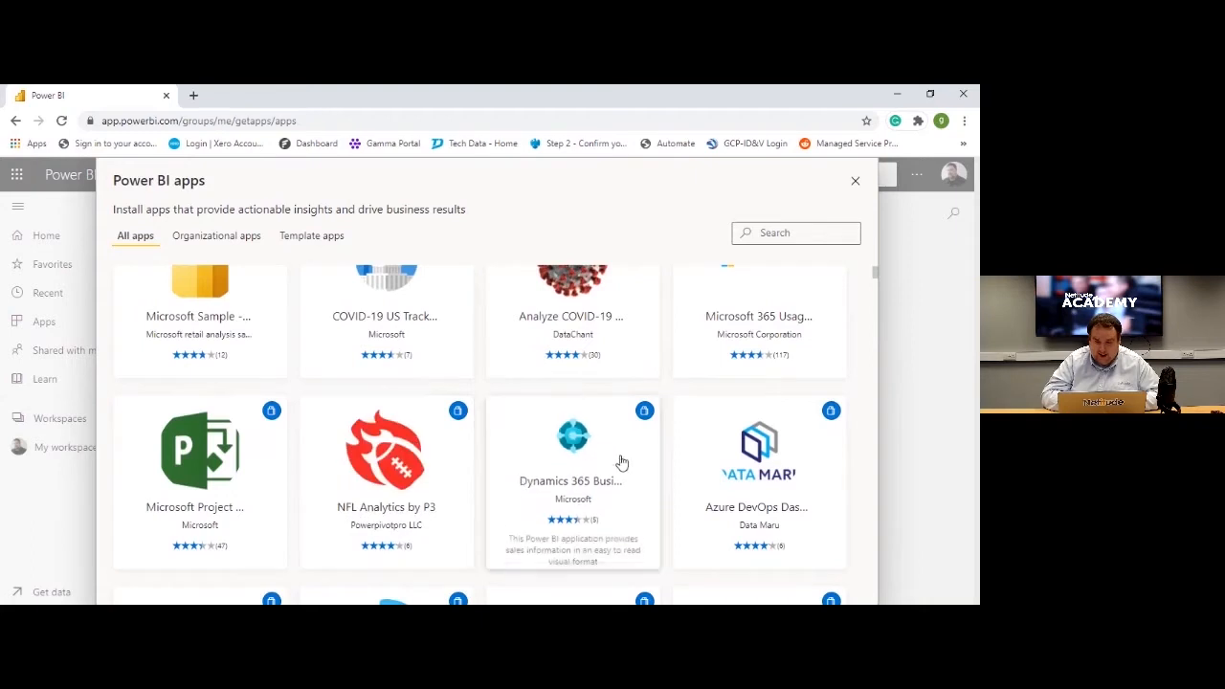
{"action": "left_click", "coordinate": [774, 237]}
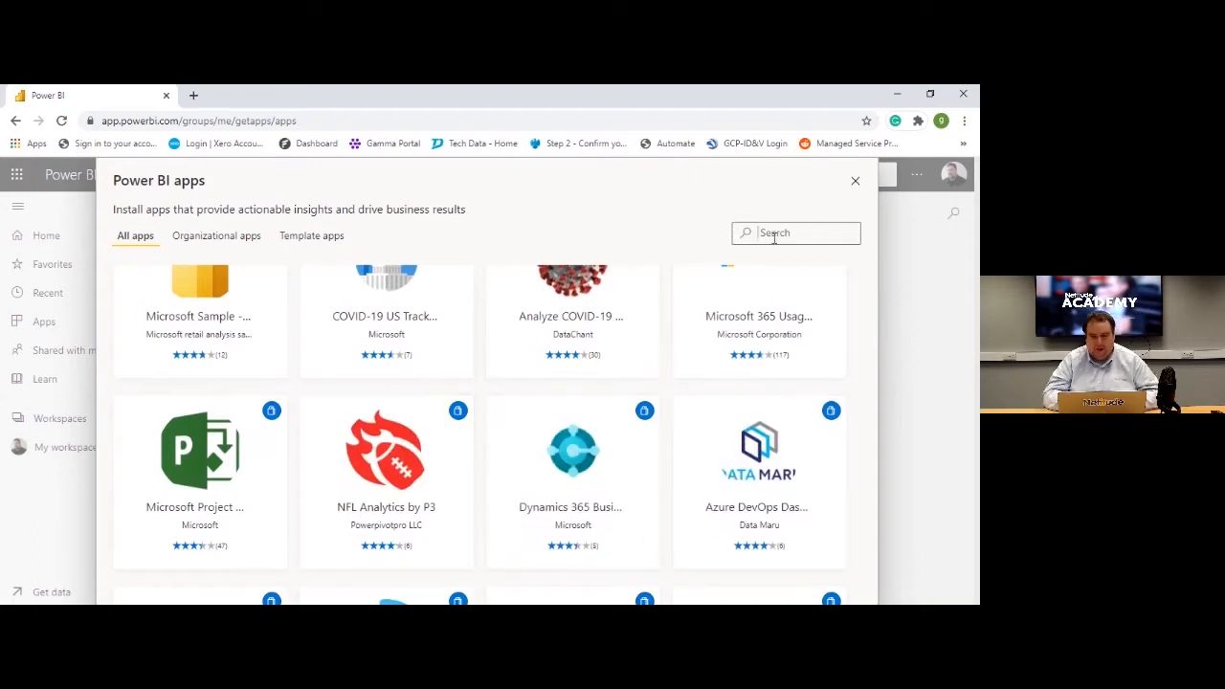
{"action": "type", "text": "xero"}
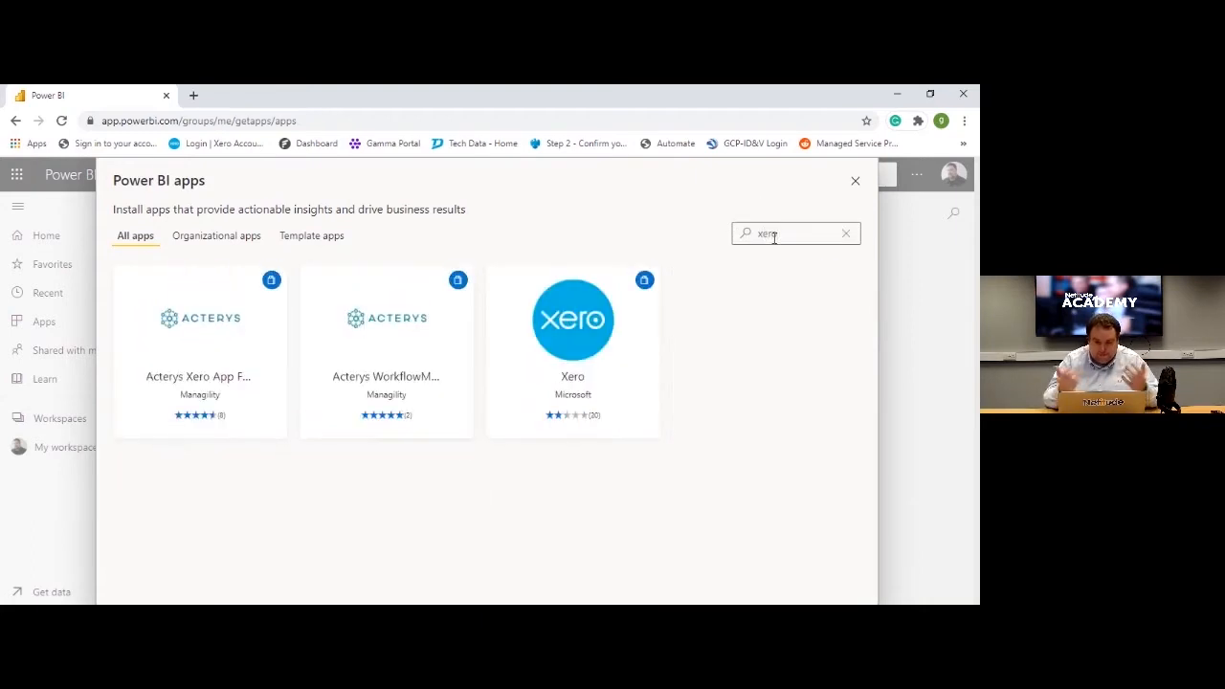
{"action": "mouse_move", "coordinate": [606, 346]}
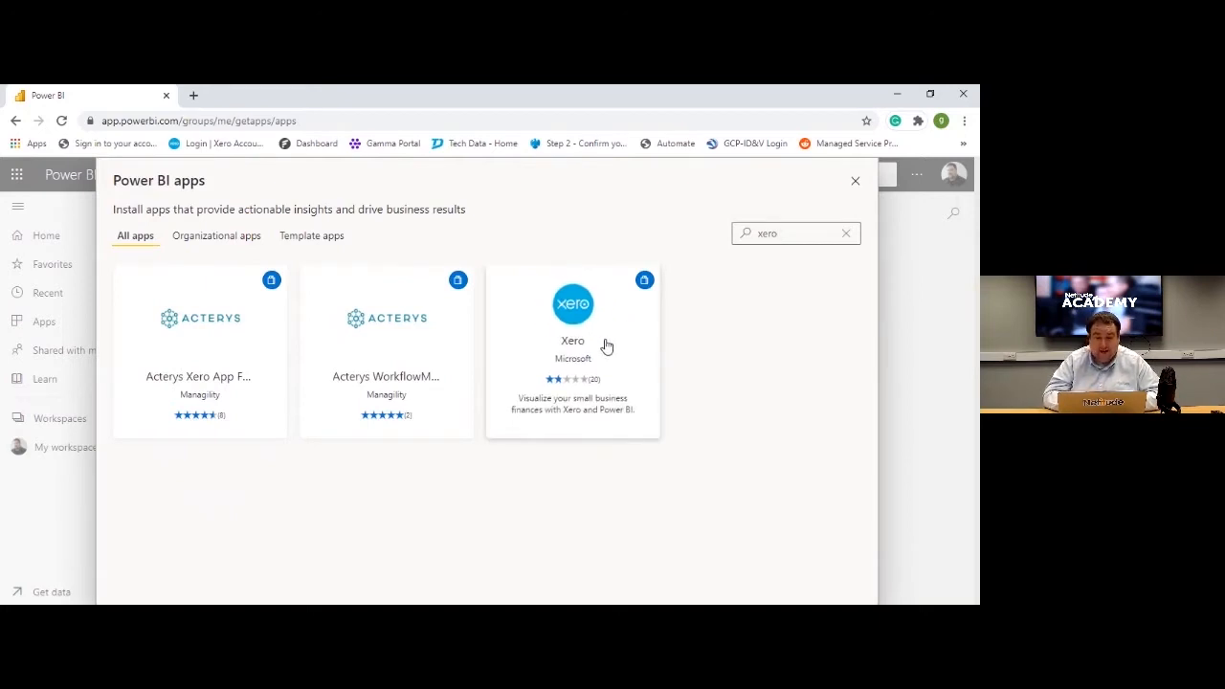
{"action": "left_click", "coordinate": [606, 346]}
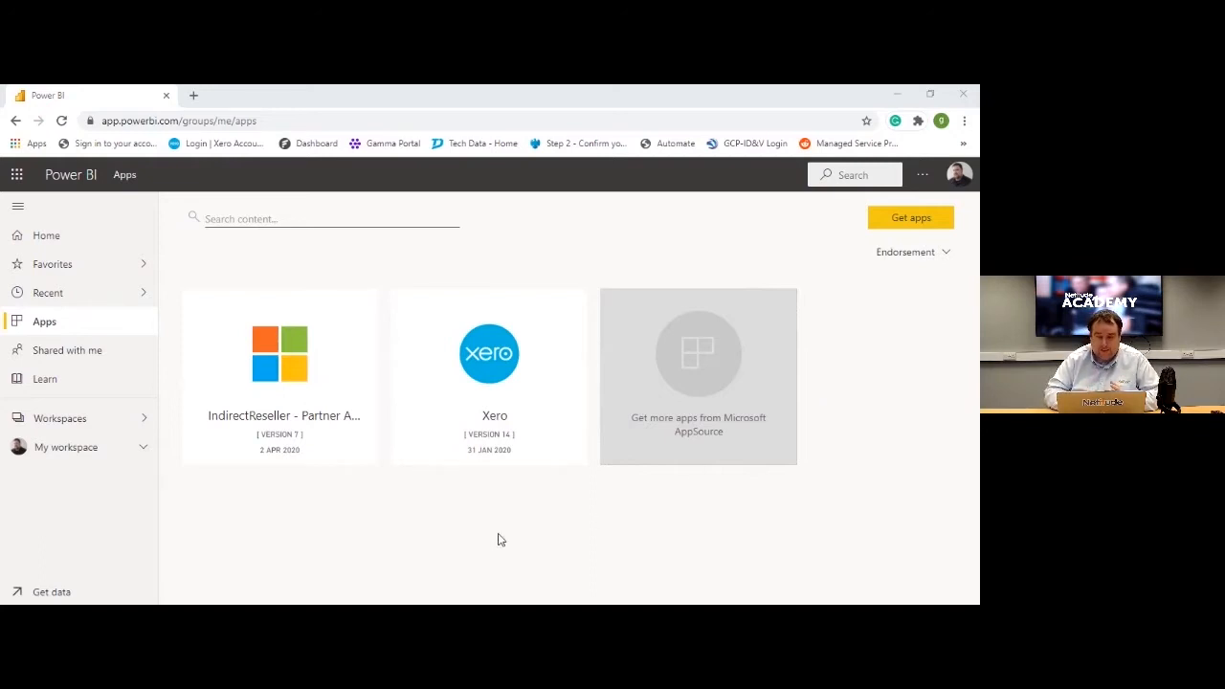
- Open the installed Xero app and examine the cash flow, cash in, cash out and message tiles on its dashboard
{"action": "mouse_move", "coordinate": [550, 392]}
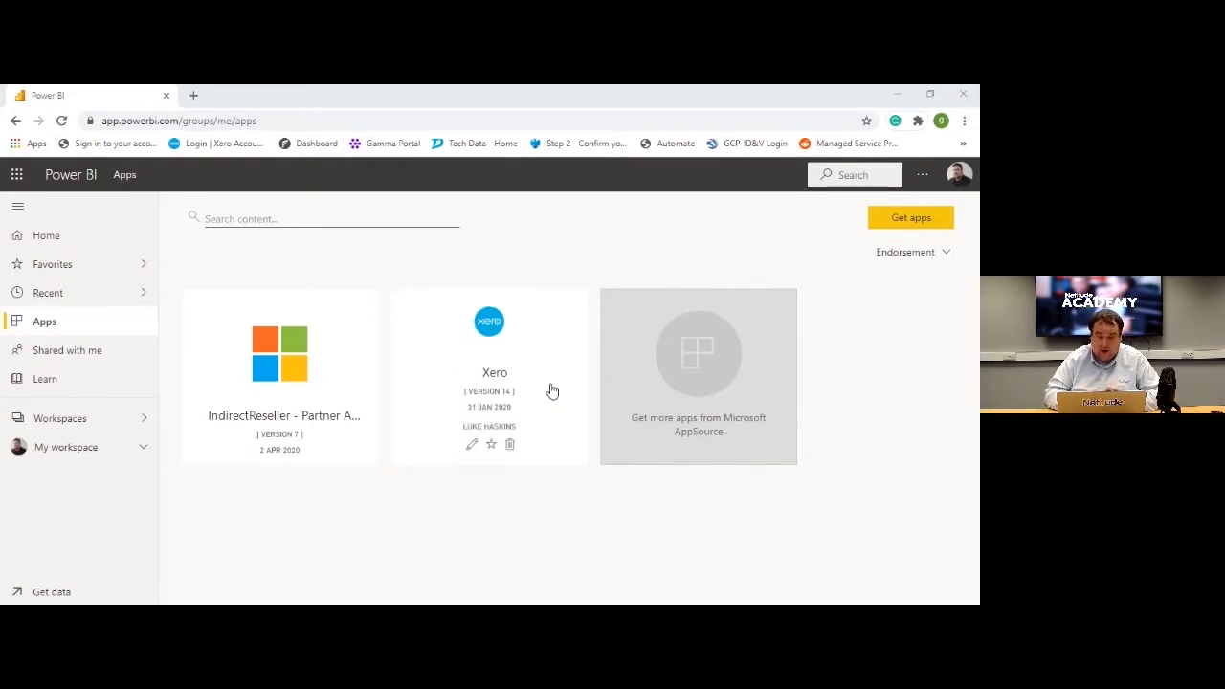
{"action": "left_click", "coordinate": [552, 391]}
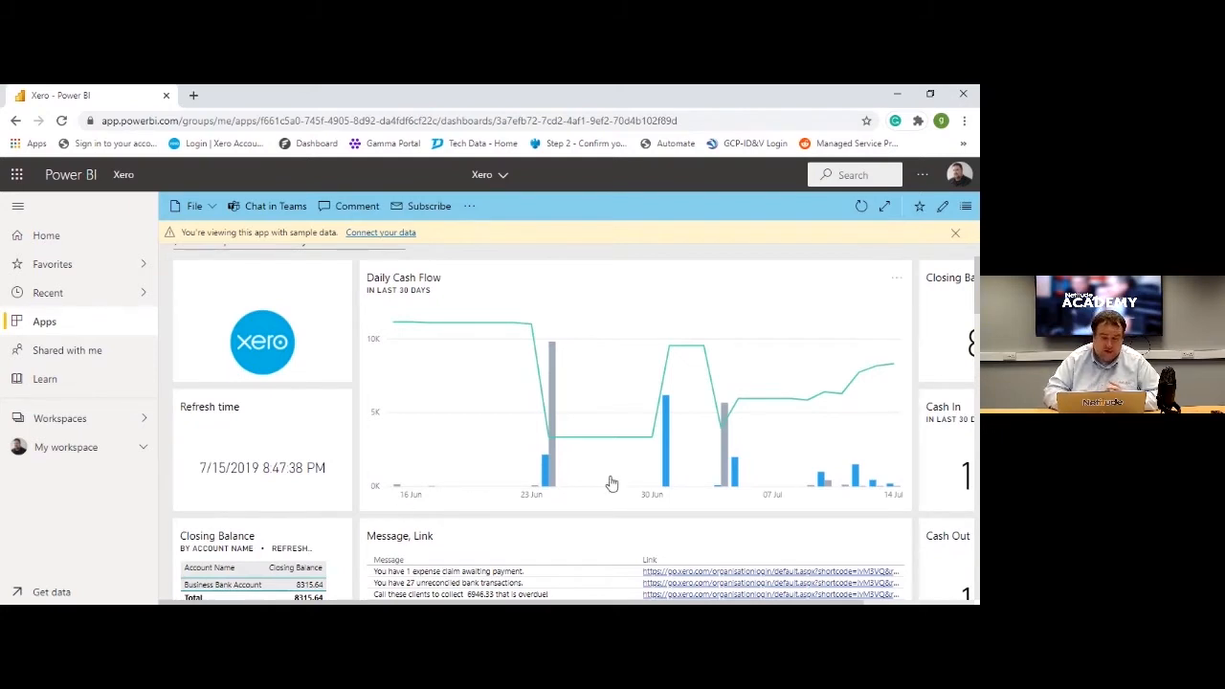
{"action": "scroll", "coordinate": [613, 484], "scroll_direction": "right", "scroll_amount": 3}
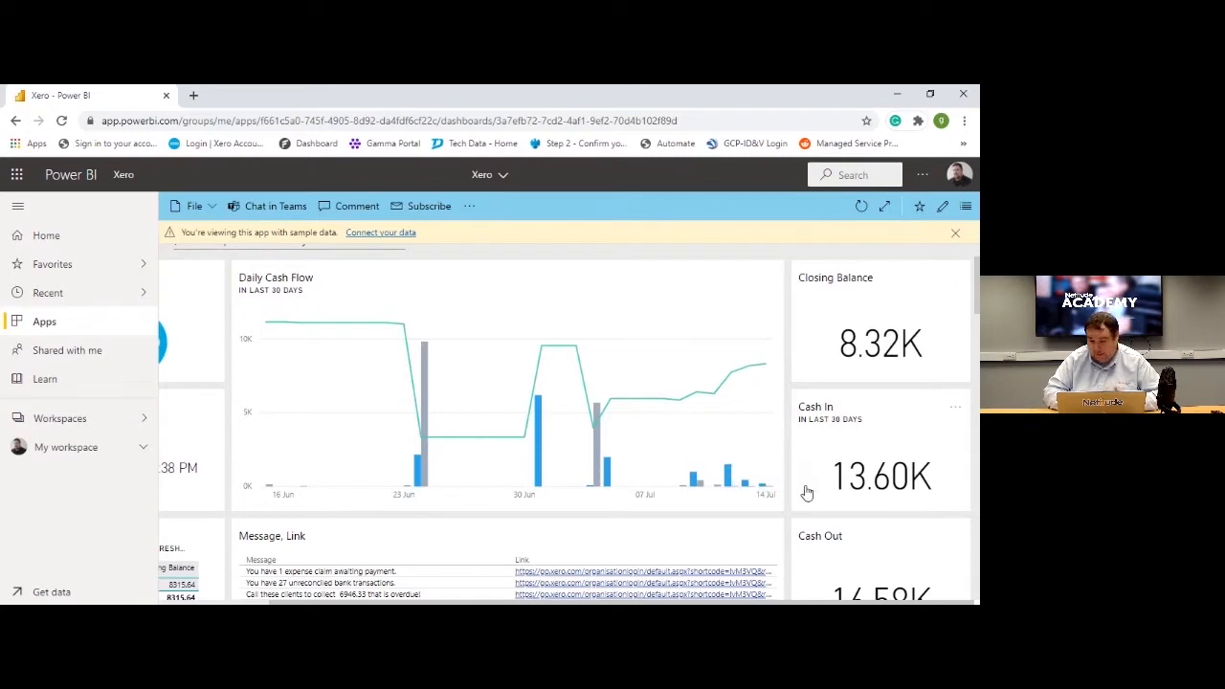
{"action": "scroll", "coordinate": [807, 492], "scroll_direction": "down", "scroll_amount": 3}
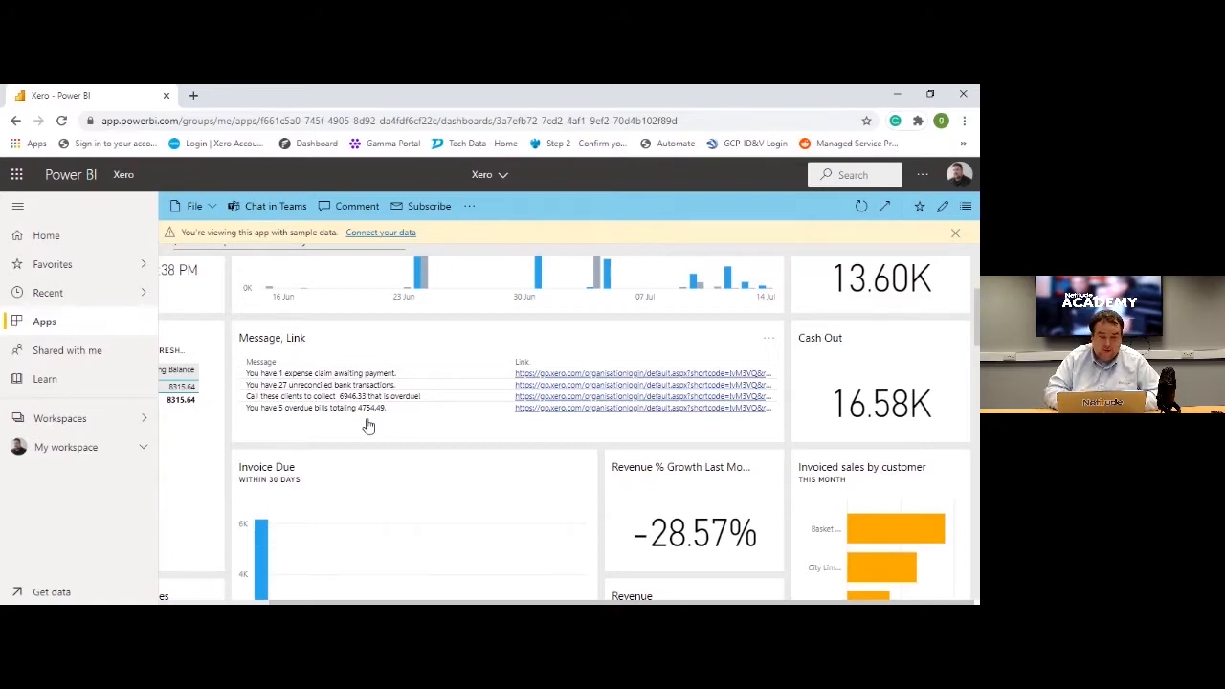
{"action": "scroll", "coordinate": [369, 426], "scroll_direction": "left", "scroll_amount": 3}
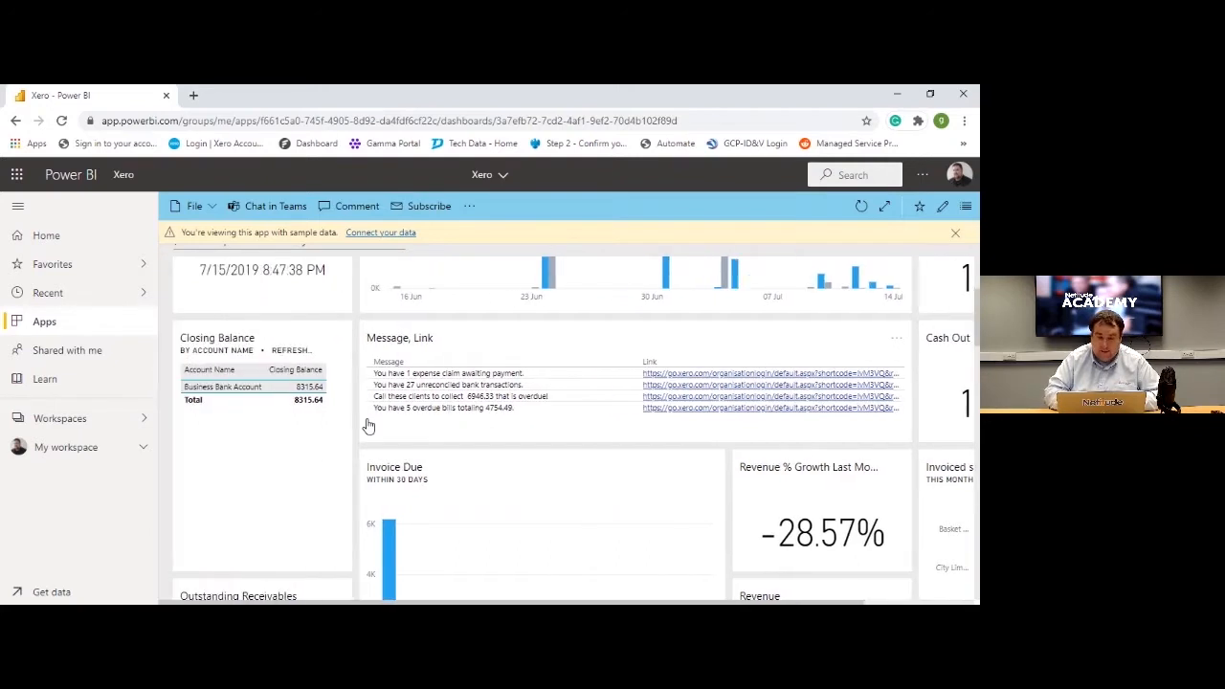
- Examine the dashboard tiles from Invoice Due through bills, net profit and top expense accounts down to the gross profit percentage
{"action": "scroll", "coordinate": [423, 449], "scroll_direction": "down", "scroll_amount": 3}
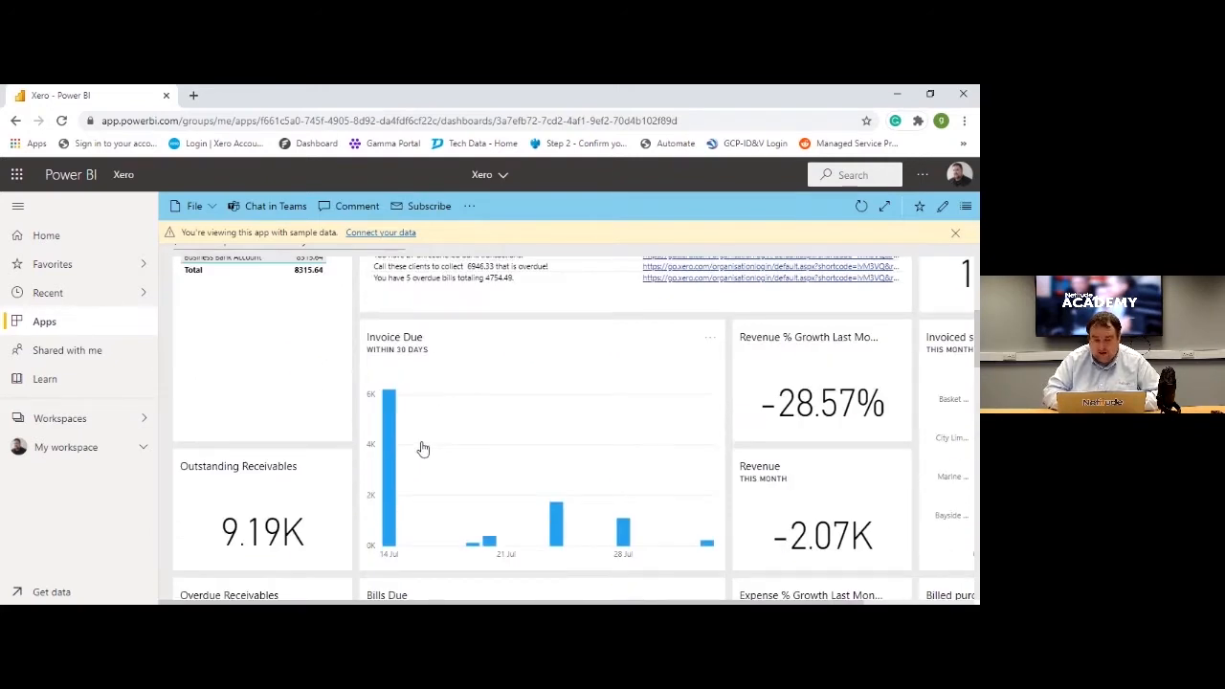
{"action": "scroll", "coordinate": [549, 441], "scroll_direction": "down", "scroll_amount": 2}
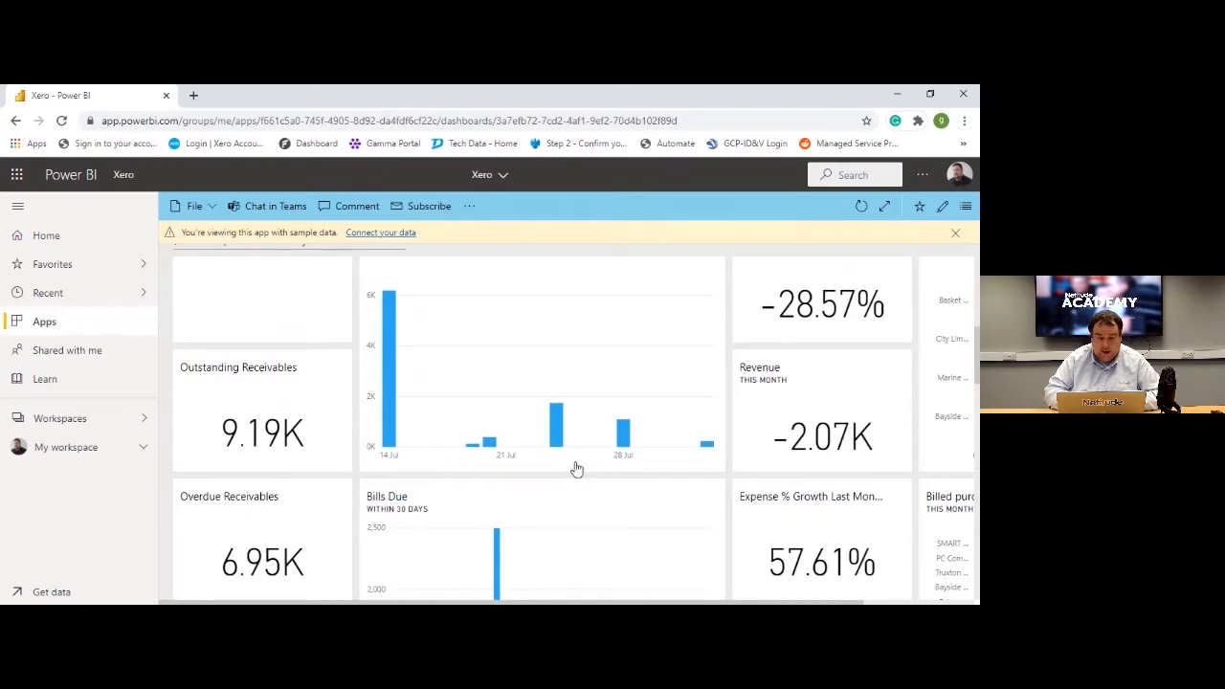
{"action": "scroll", "coordinate": [589, 482], "scroll_direction": "down", "scroll_amount": 3}
{"action": "scroll", "coordinate": [590, 482], "scroll_direction": "down", "scroll_amount": 3}
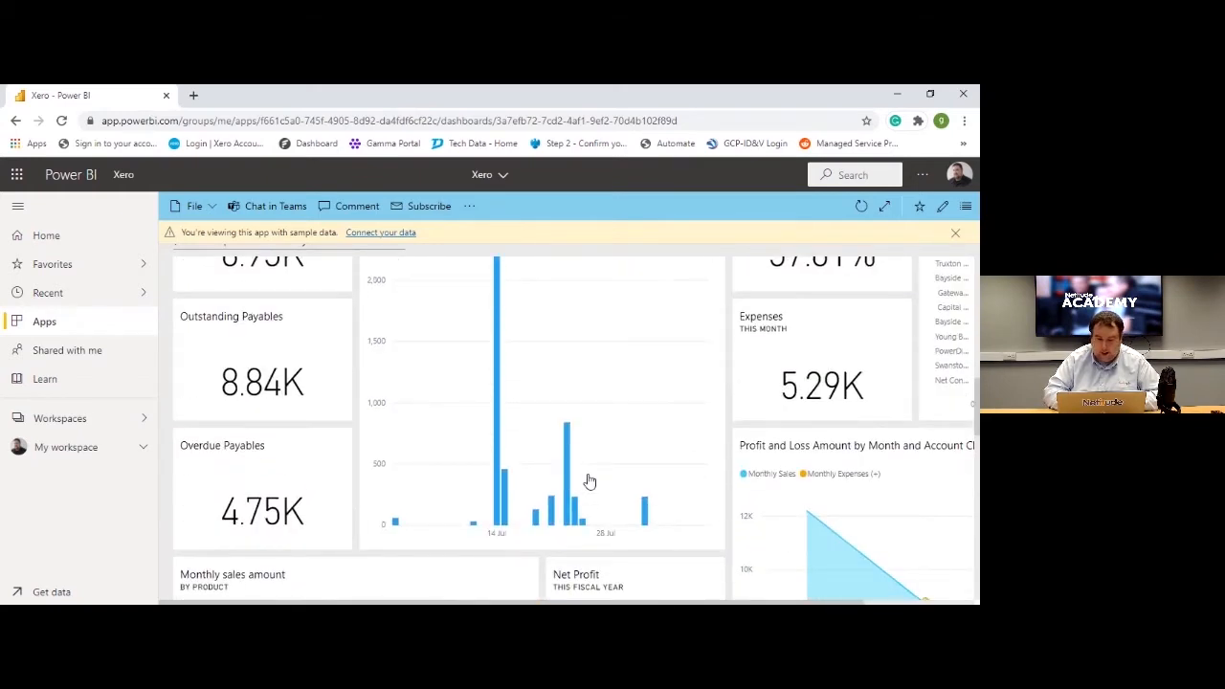
{"action": "scroll", "coordinate": [589, 481], "scroll_direction": "down", "scroll_amount": 4}
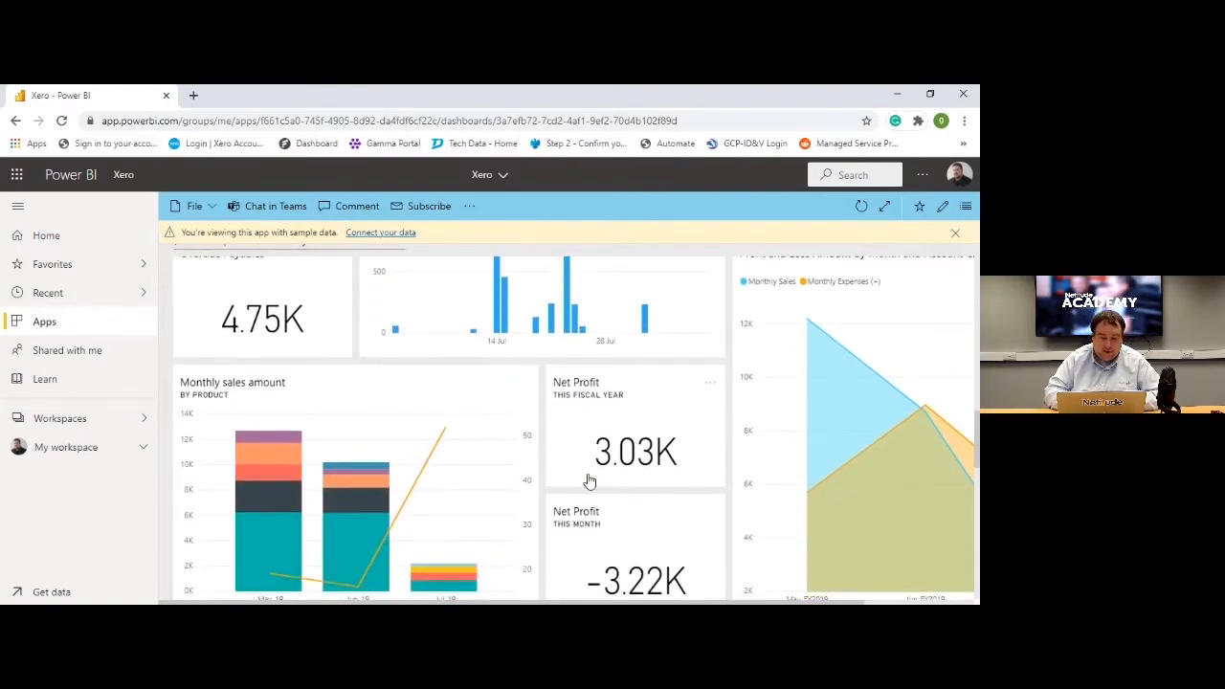
{"action": "scroll", "coordinate": [589, 481], "scroll_direction": "down", "scroll_amount": 3}
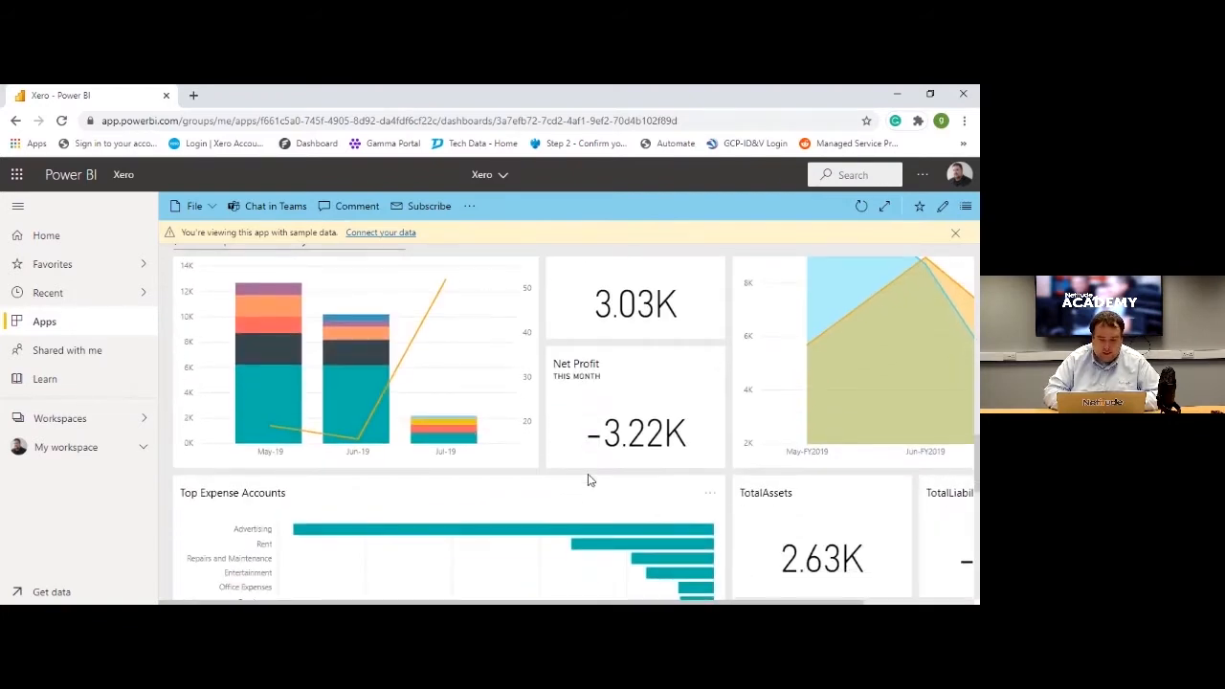
{"action": "scroll", "coordinate": [590, 482], "scroll_direction": "down", "scroll_amount": 2}
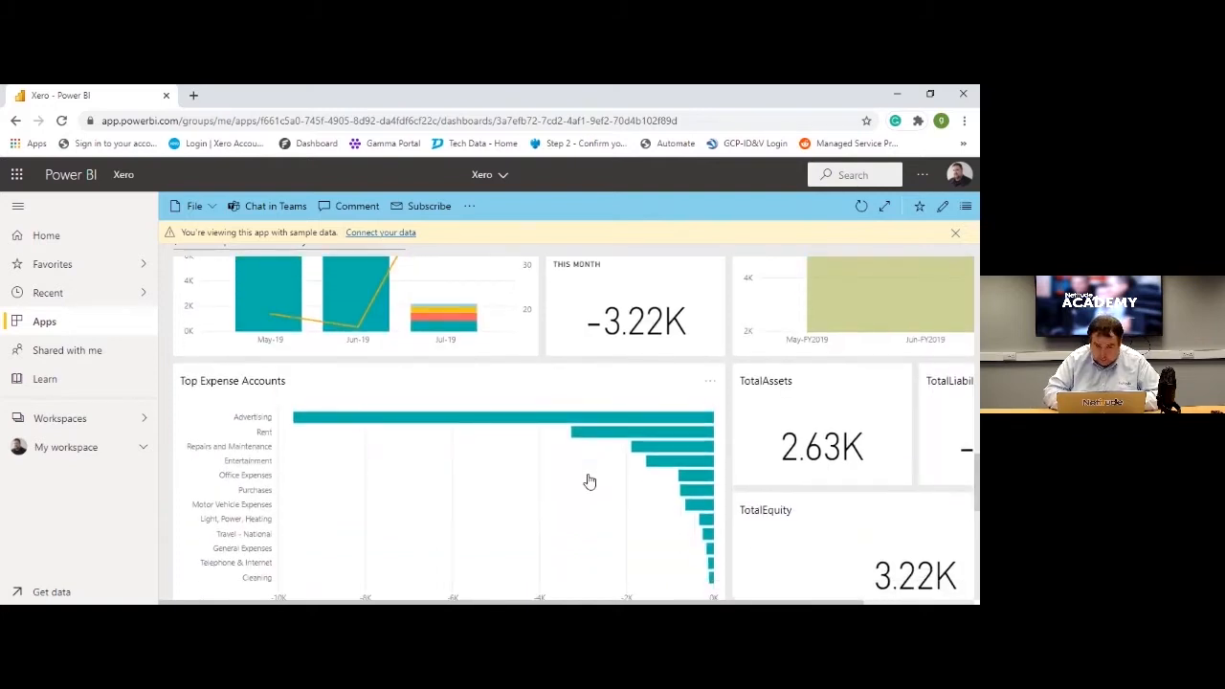
{"action": "scroll", "coordinate": [522, 477], "scroll_direction": "down", "scroll_amount": 3}
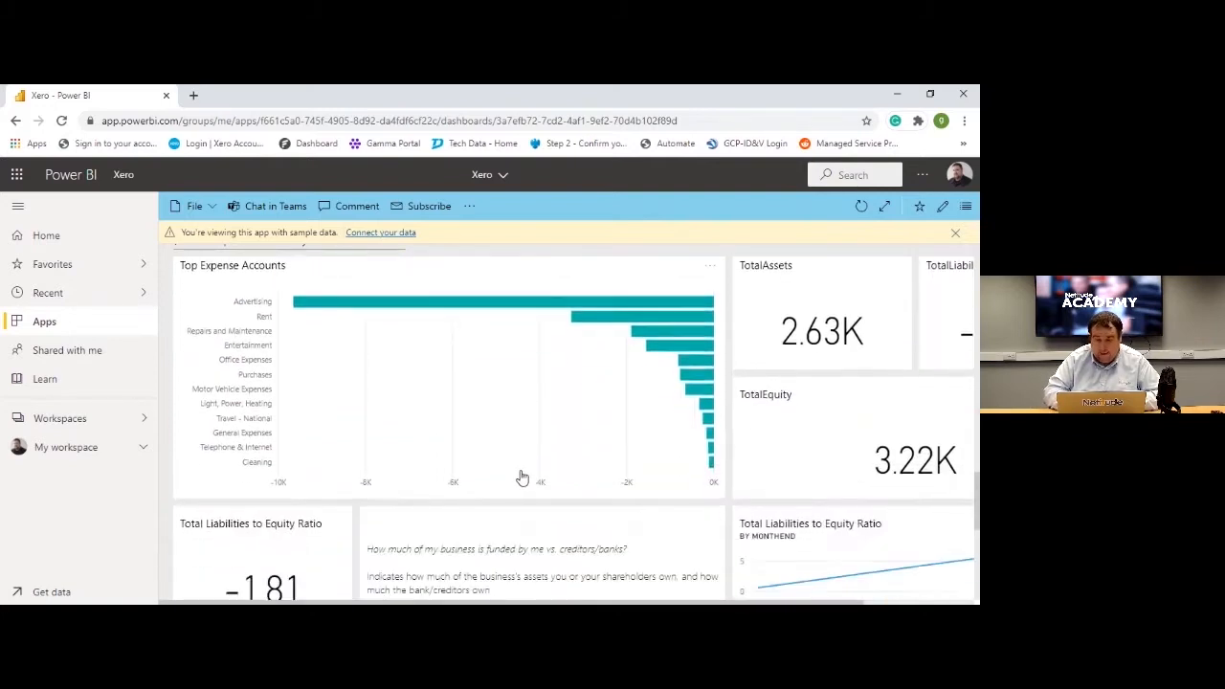
{"action": "scroll", "coordinate": [522, 476], "scroll_direction": "down", "scroll_amount": 3}
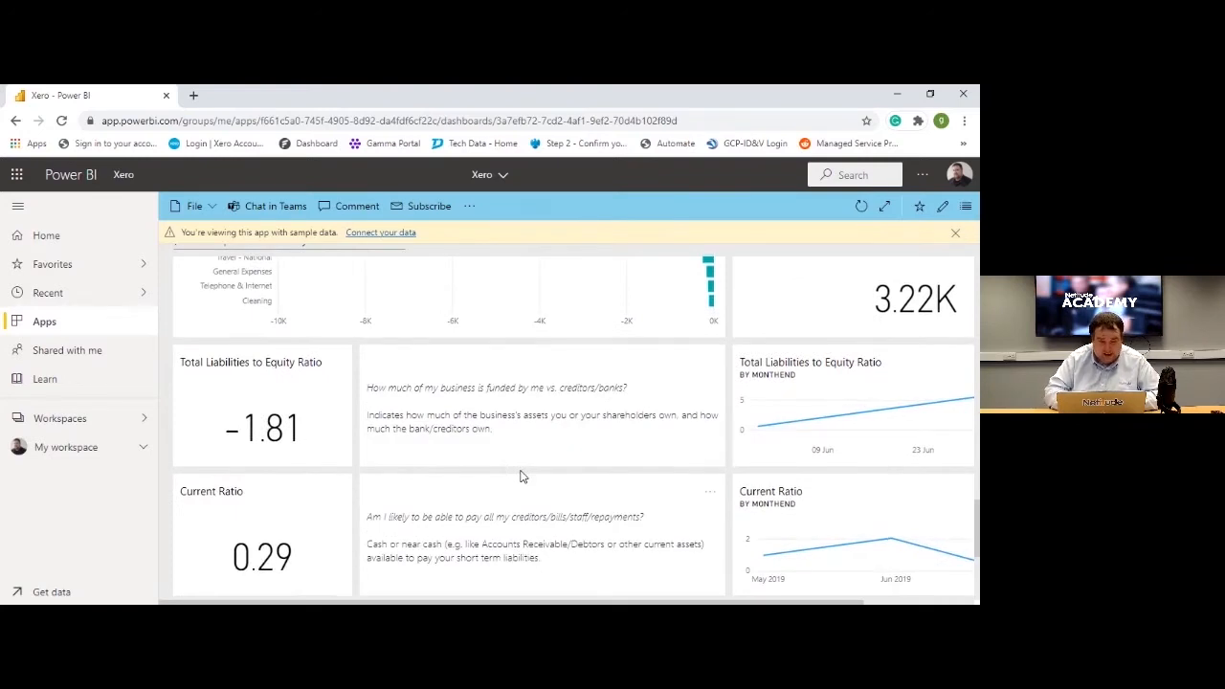
{"action": "scroll", "coordinate": [499, 507], "scroll_direction": "down", "scroll_amount": 3}
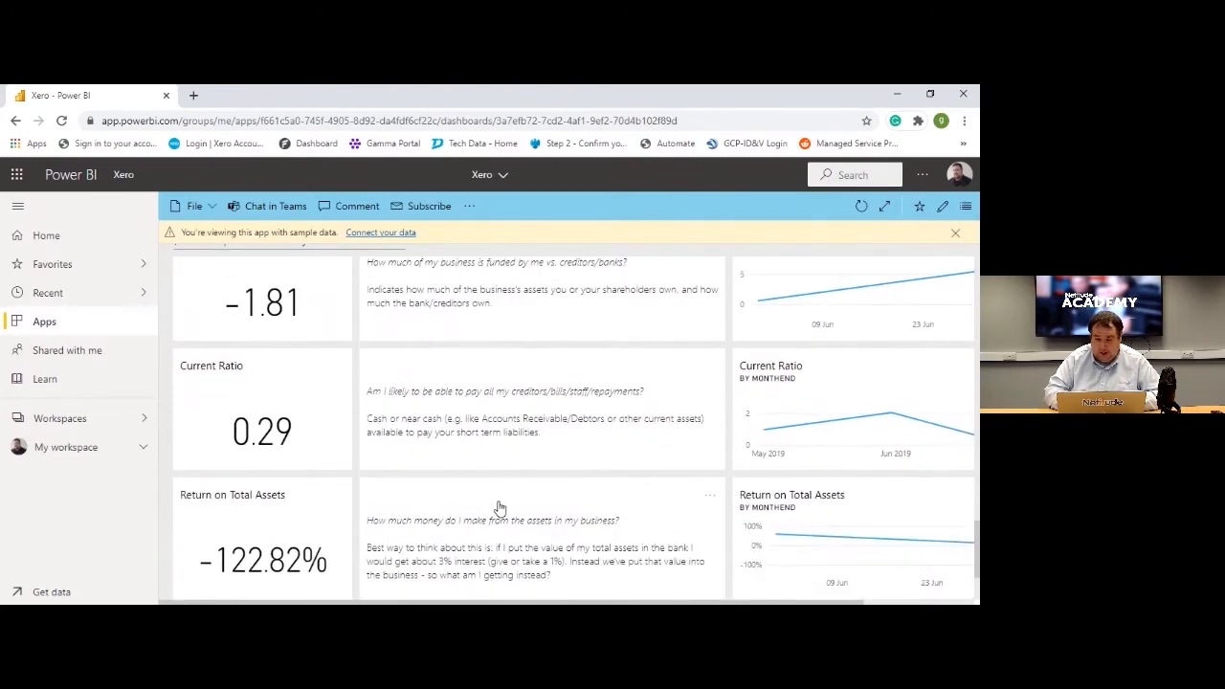
{"action": "scroll", "coordinate": [488, 506], "scroll_direction": "down", "scroll_amount": 3}
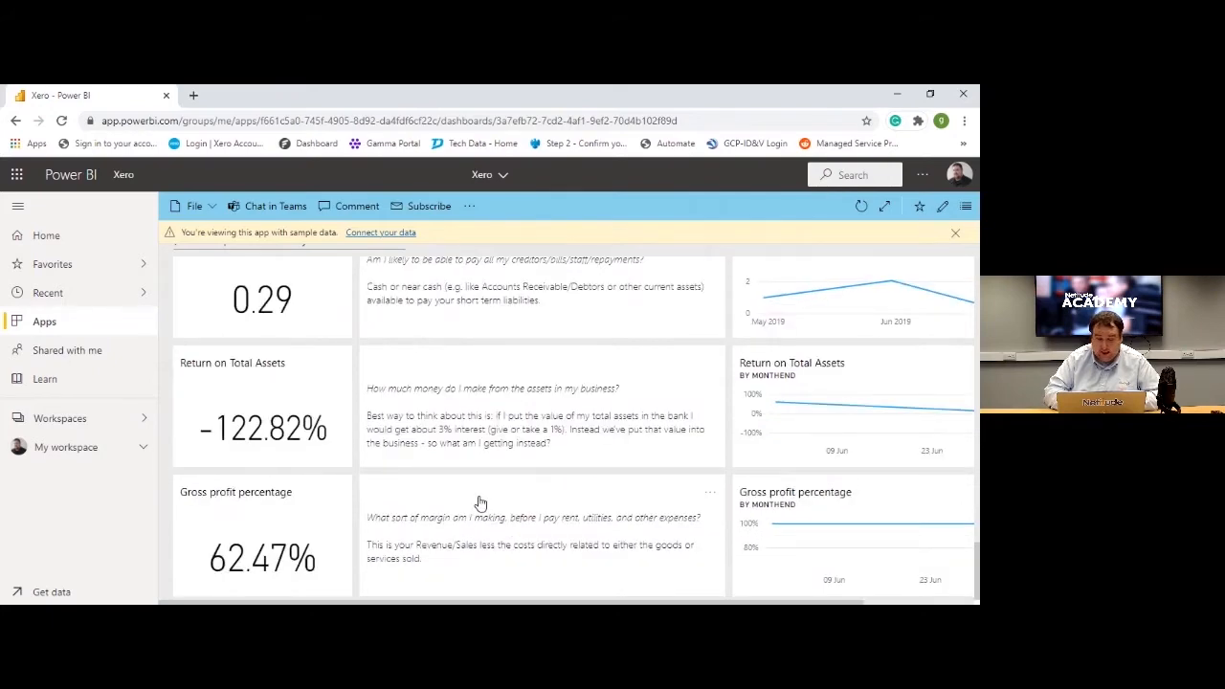
- Review the dashboard back up to Daily Cash Flow, including the total liabilities, billed purchases and closing balance tiles
{"action": "scroll", "coordinate": [480, 504], "scroll_direction": "right", "scroll_amount": 3}
{"action": "scroll", "coordinate": [481, 503], "scroll_direction": "up", "scroll_amount": 10}
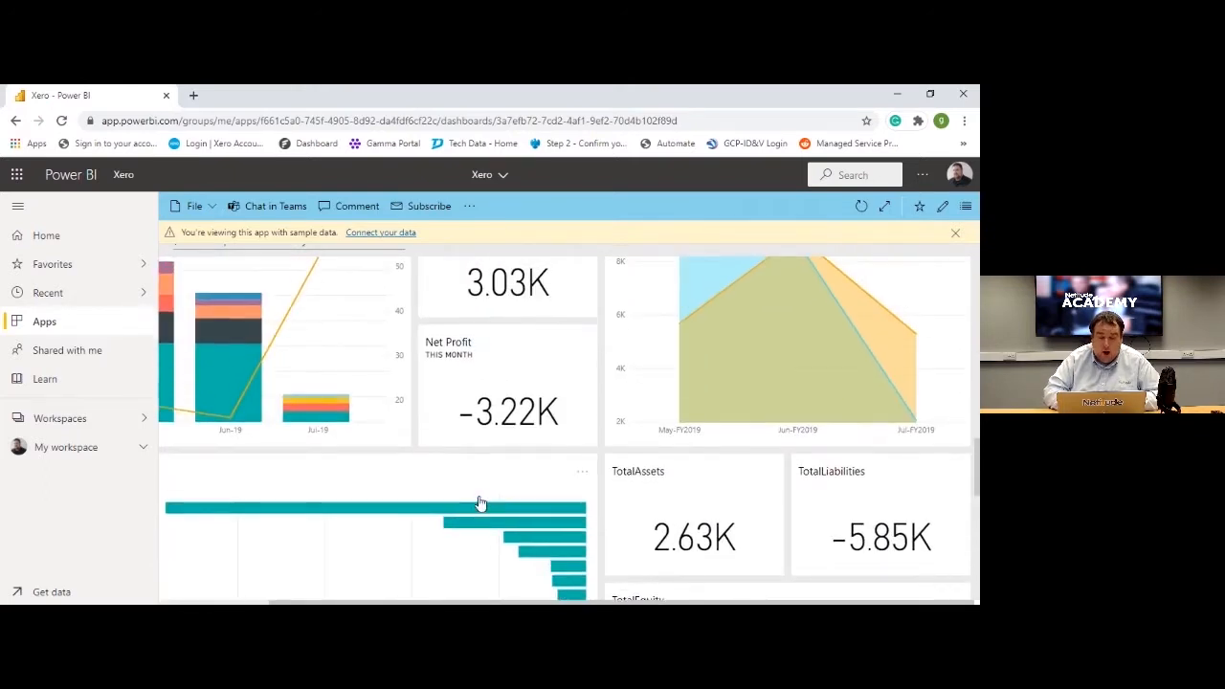
{"action": "scroll", "coordinate": [480, 503], "scroll_direction": "up", "scroll_amount": 5}
{"action": "scroll", "coordinate": [481, 503], "scroll_direction": "up", "scroll_amount": 5}
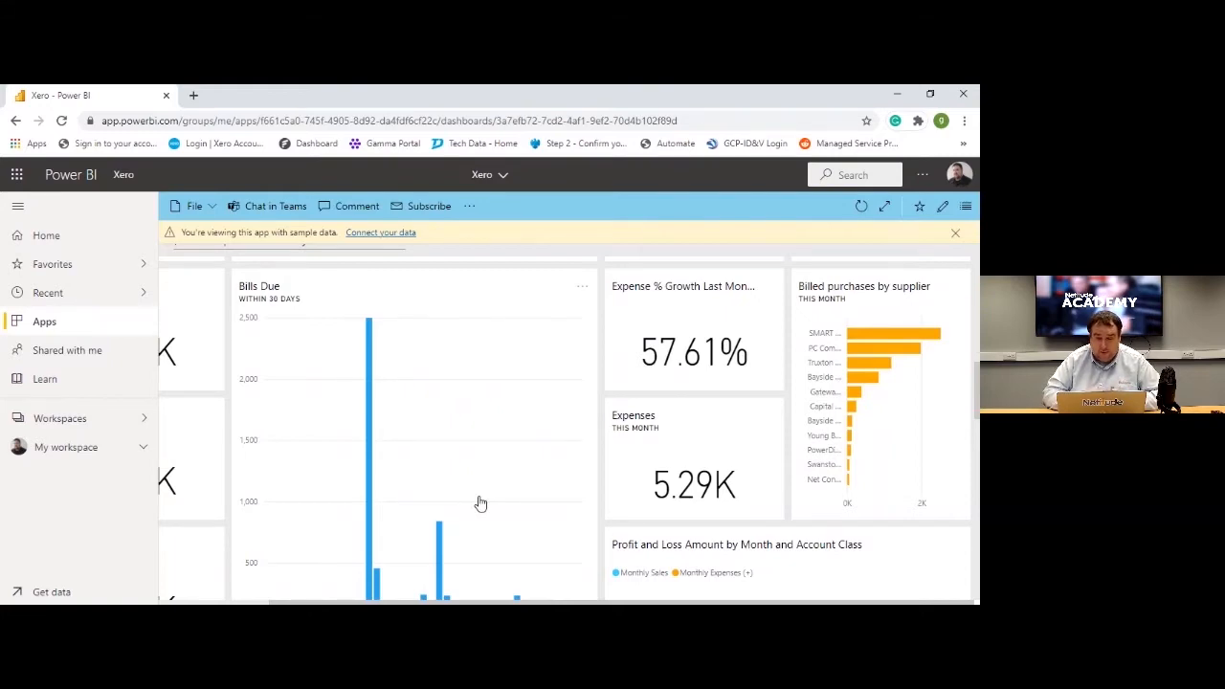
{"action": "scroll", "coordinate": [482, 493], "scroll_direction": "up", "scroll_amount": 6}
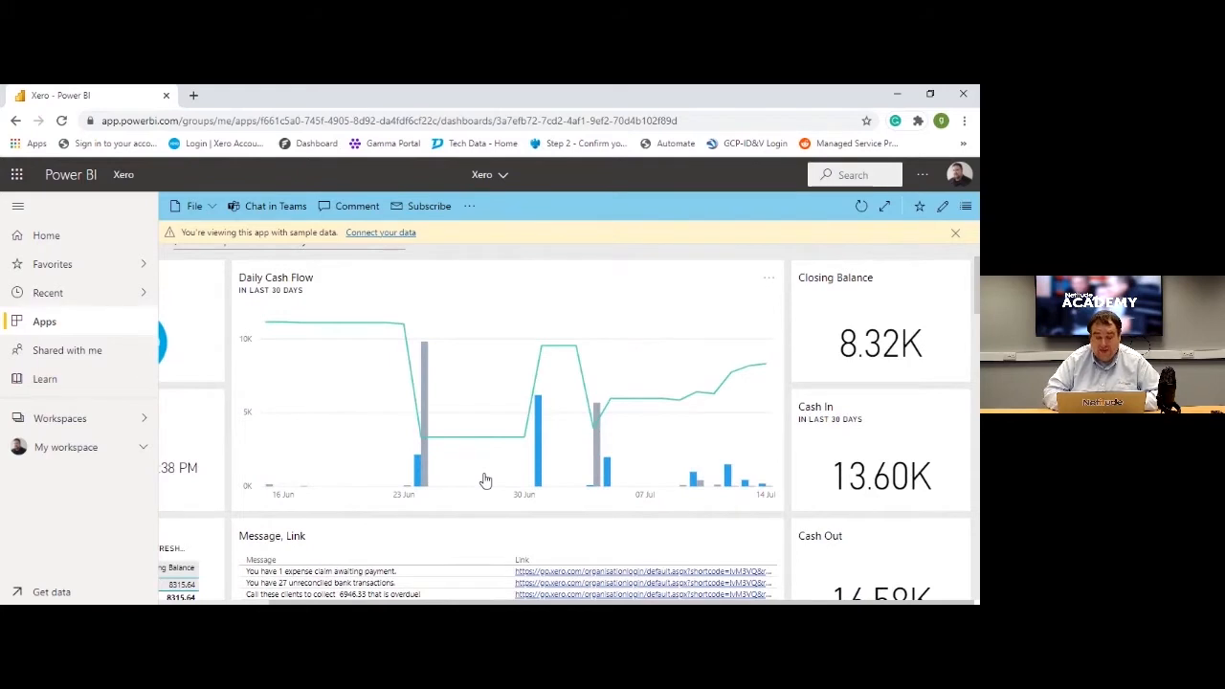
{"action": "scroll", "coordinate": [485, 480], "scroll_direction": "left", "scroll_amount": 2}
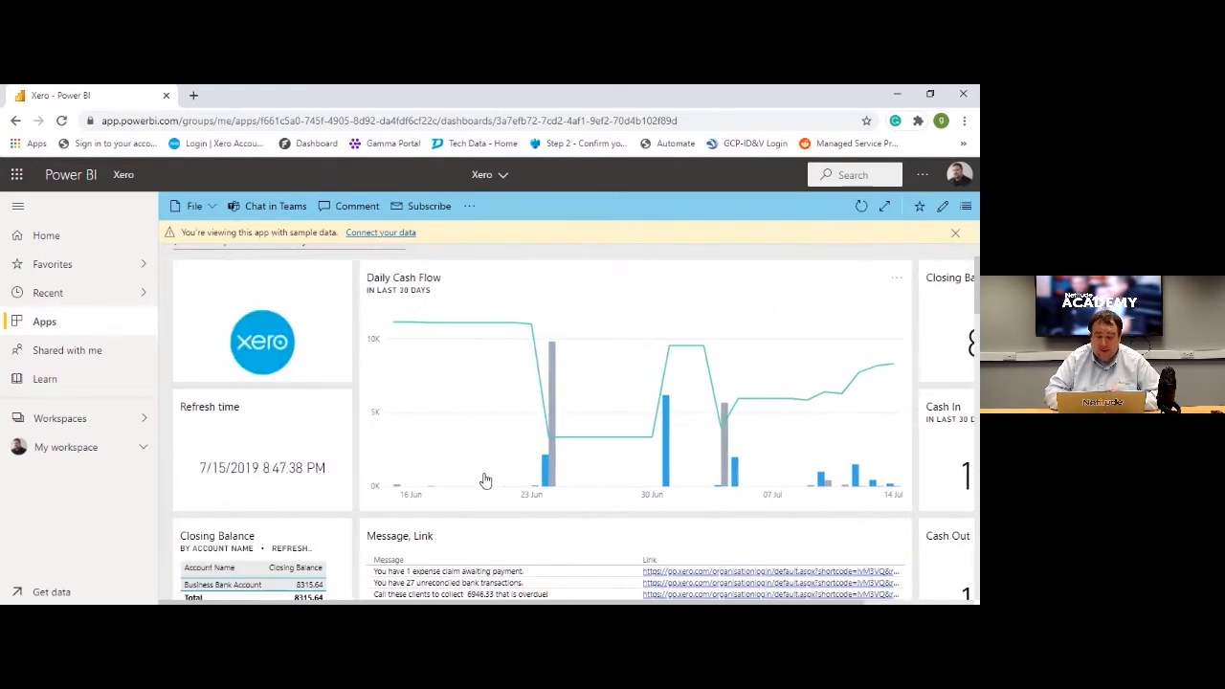
{"action": "scroll", "coordinate": [486, 480], "scroll_direction": "down", "scroll_amount": 2}
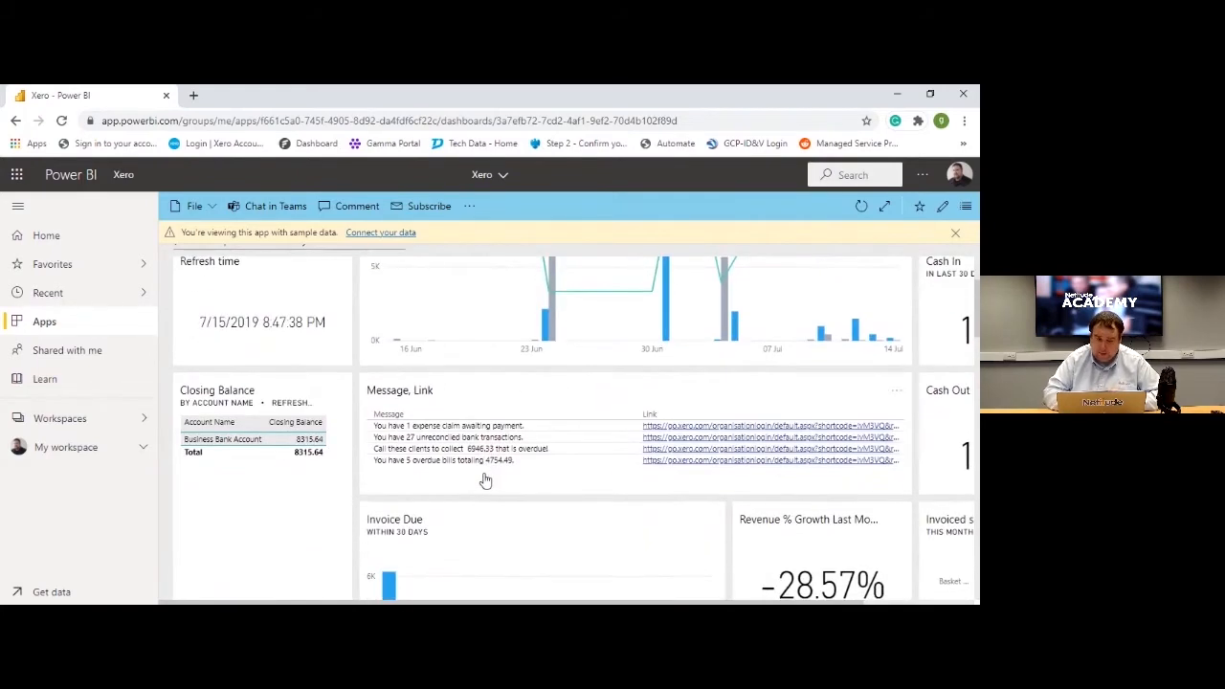
{"action": "scroll", "coordinate": [486, 479], "scroll_direction": "up", "scroll_amount": 2}
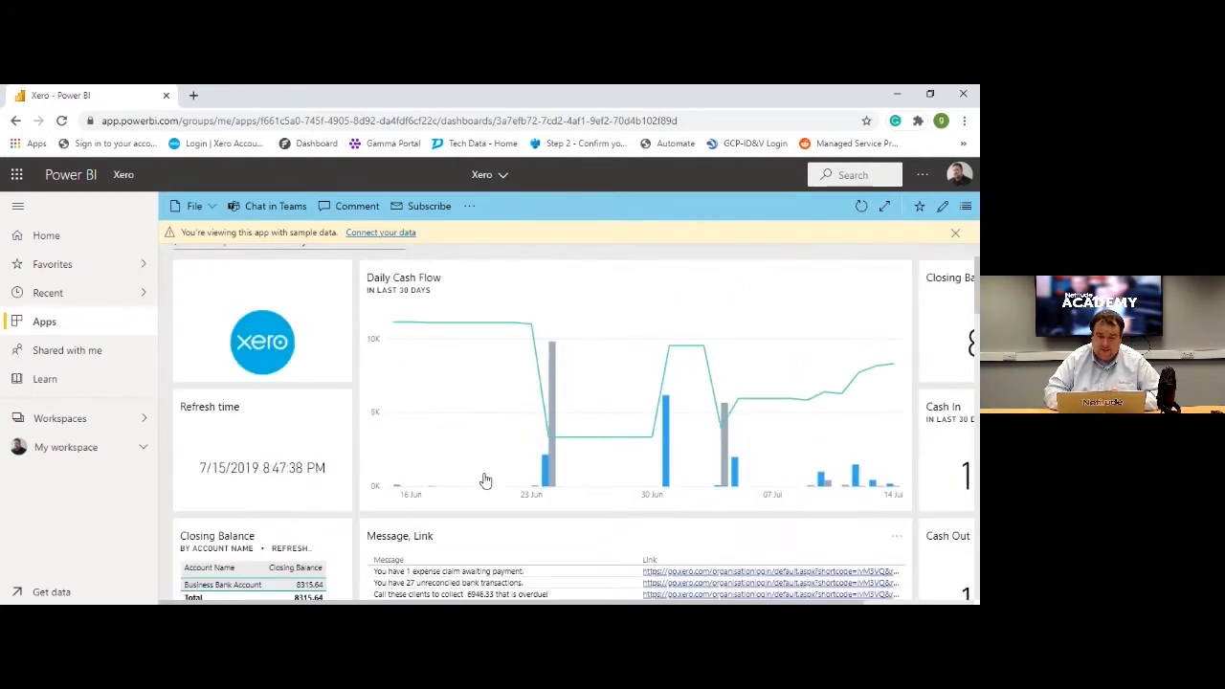
{"action": "scroll", "coordinate": [486, 479], "scroll_direction": "right", "scroll_amount": 2}
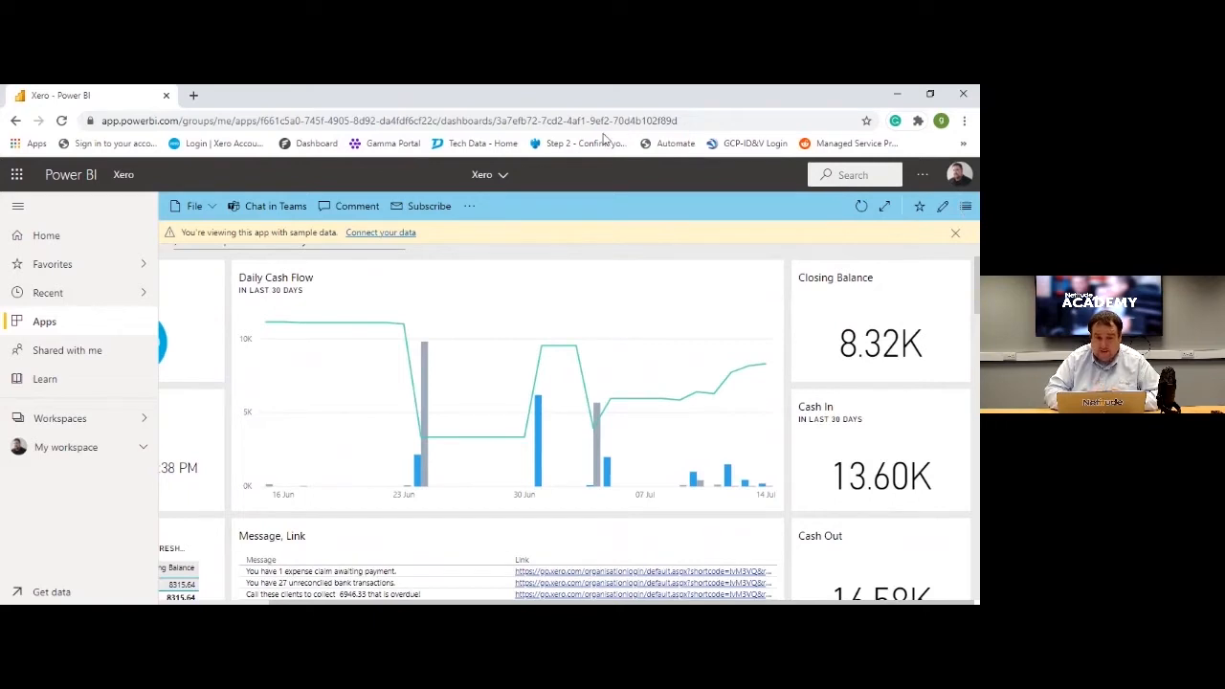
- Start a new report from the Xero dataset in the dashboard's related content and expand the TrialBalance table's fields
{"action": "left_click", "coordinate": [469, 209]}
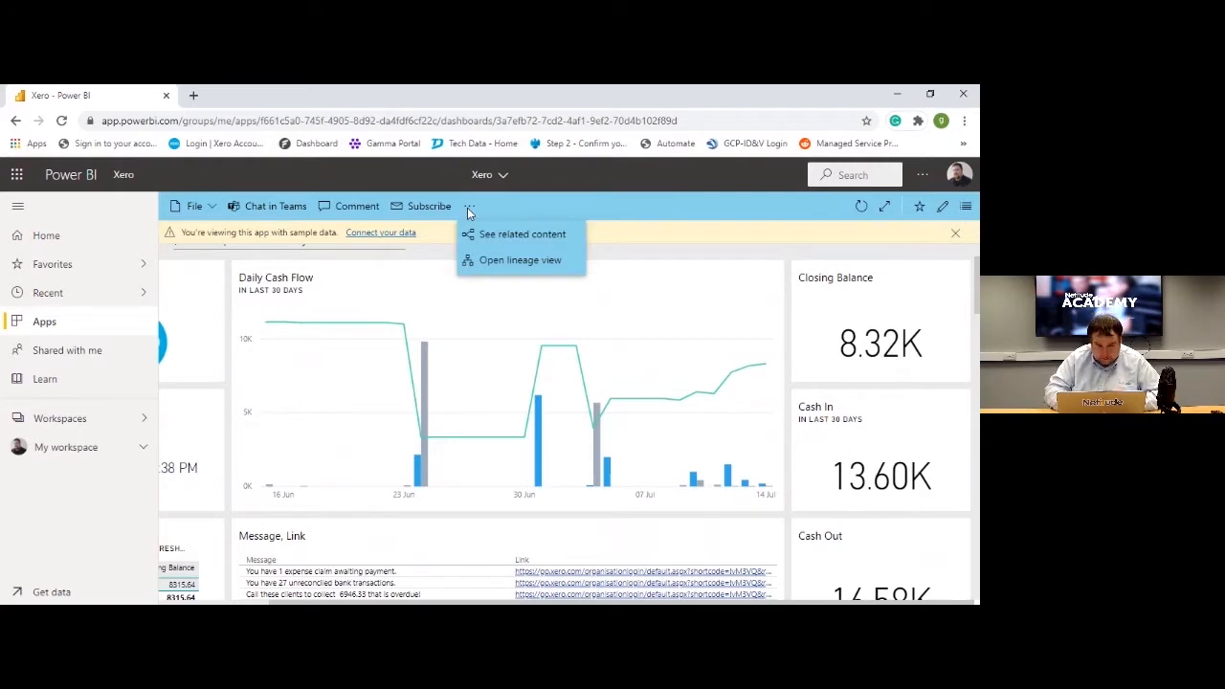
{"action": "left_click", "coordinate": [510, 242]}
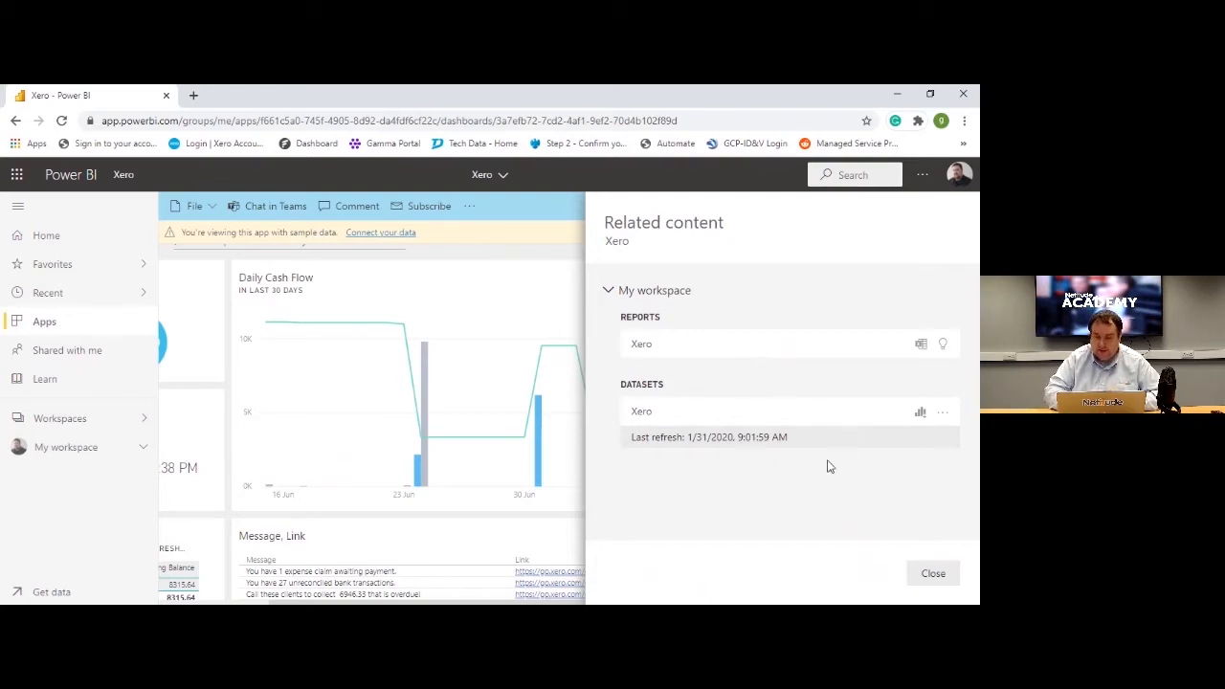
{"action": "left_click", "coordinate": [921, 415]}
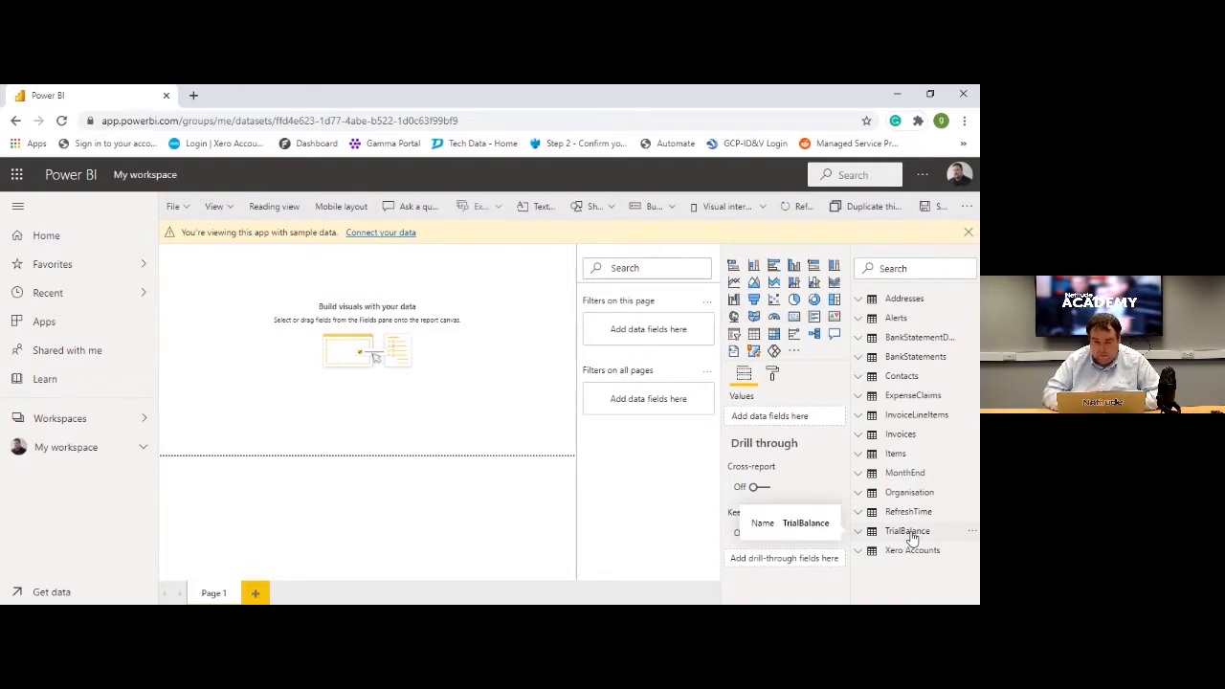
{"action": "left_click", "coordinate": [858, 533]}
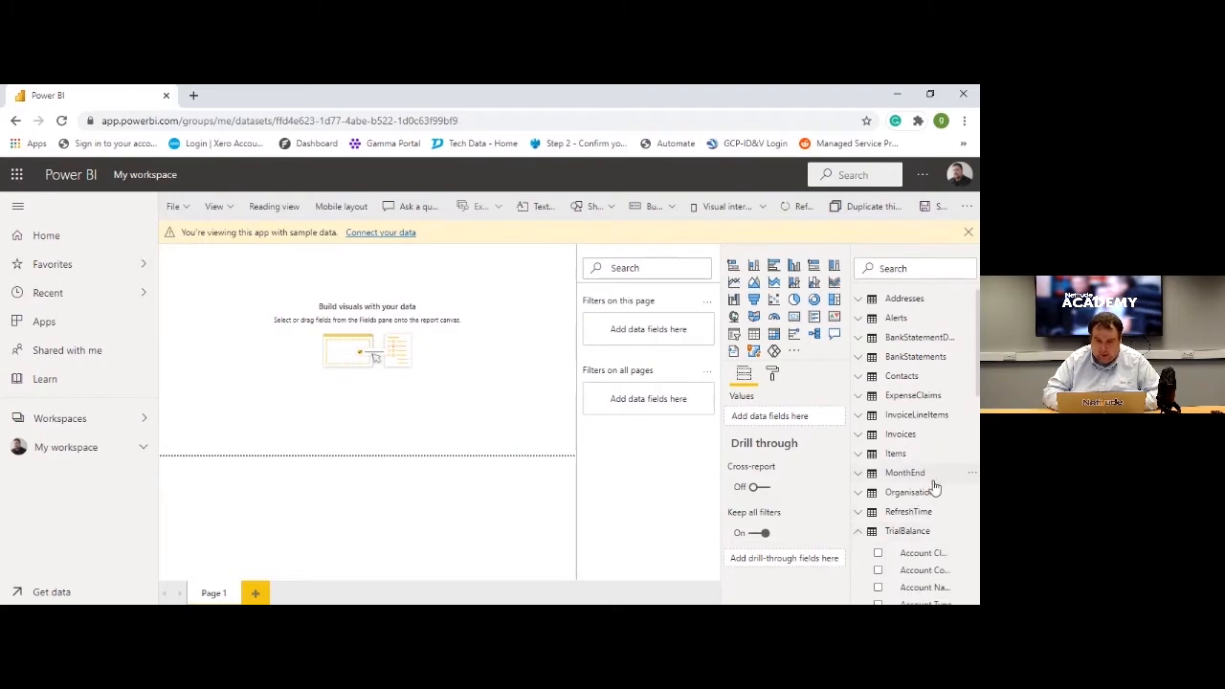
{"action": "scroll", "coordinate": [935, 489], "scroll_direction": "down", "scroll_amount": 3}
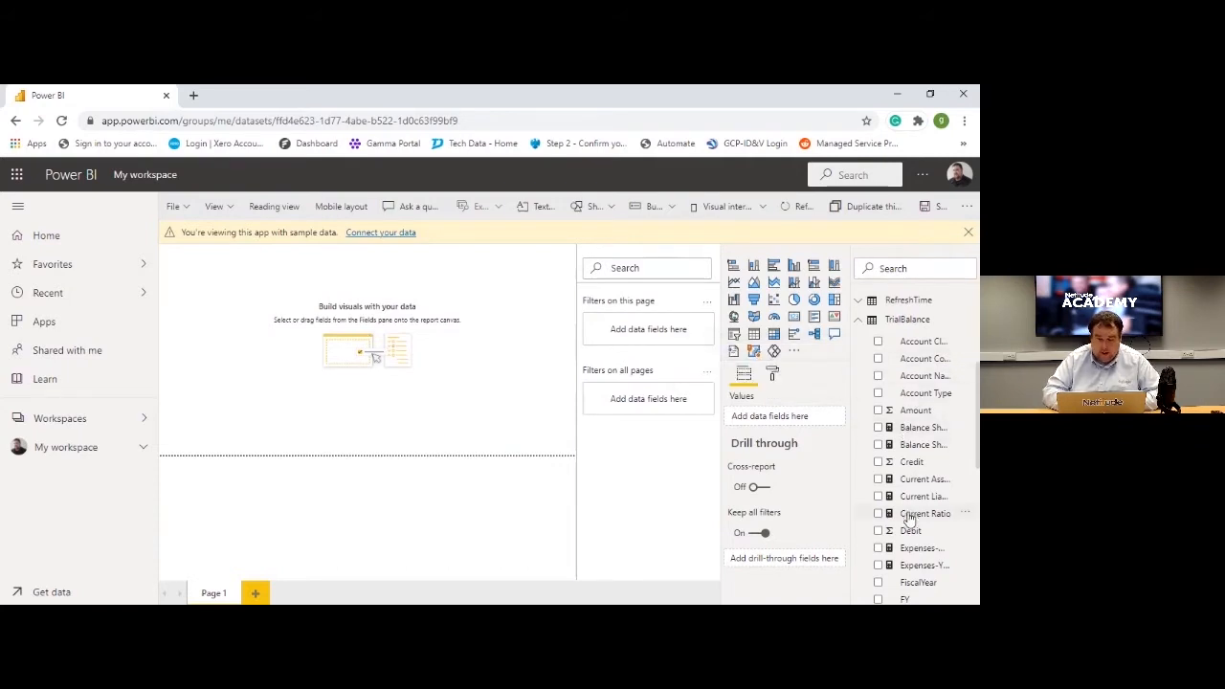
- Review the TrialBalance table's fields, collapse that table and expand the fields of the Invoices table
{"action": "scroll", "coordinate": [895, 526], "scroll_direction": "down", "scroll_amount": 1}
{"action": "scroll", "coordinate": [895, 527], "scroll_direction": "down", "scroll_amount": 3}
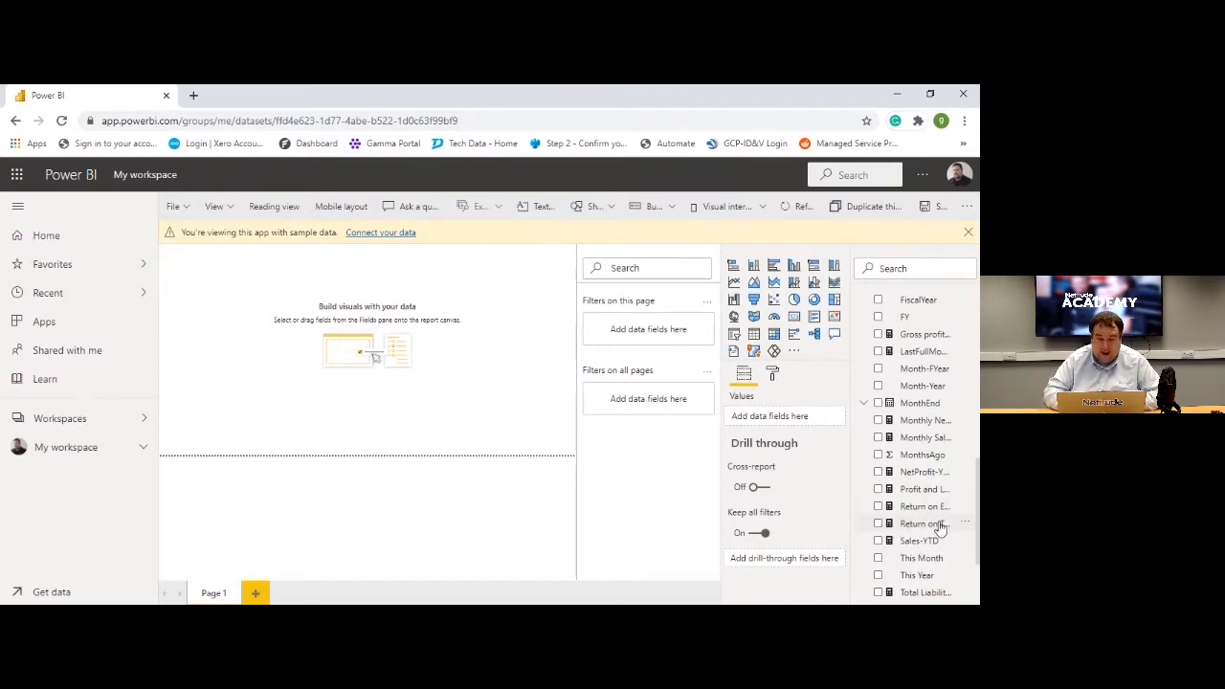
{"action": "scroll", "coordinate": [938, 522], "scroll_direction": "up", "scroll_amount": 9}
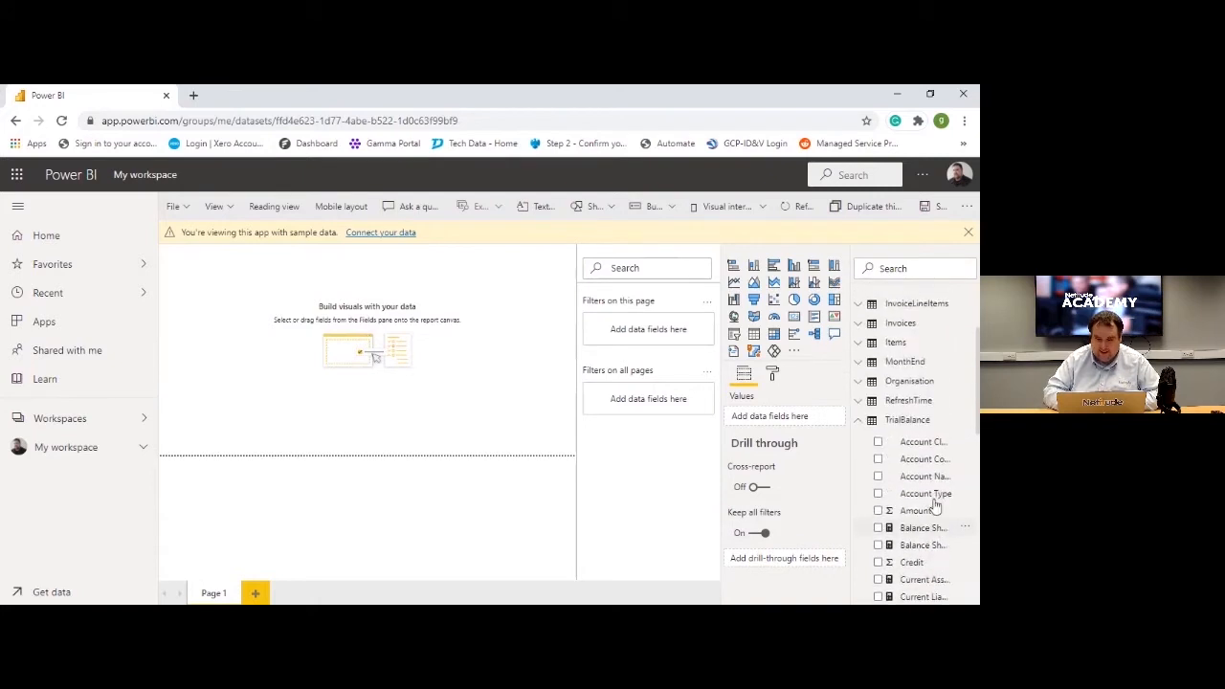
{"action": "left_click", "coordinate": [861, 421]}
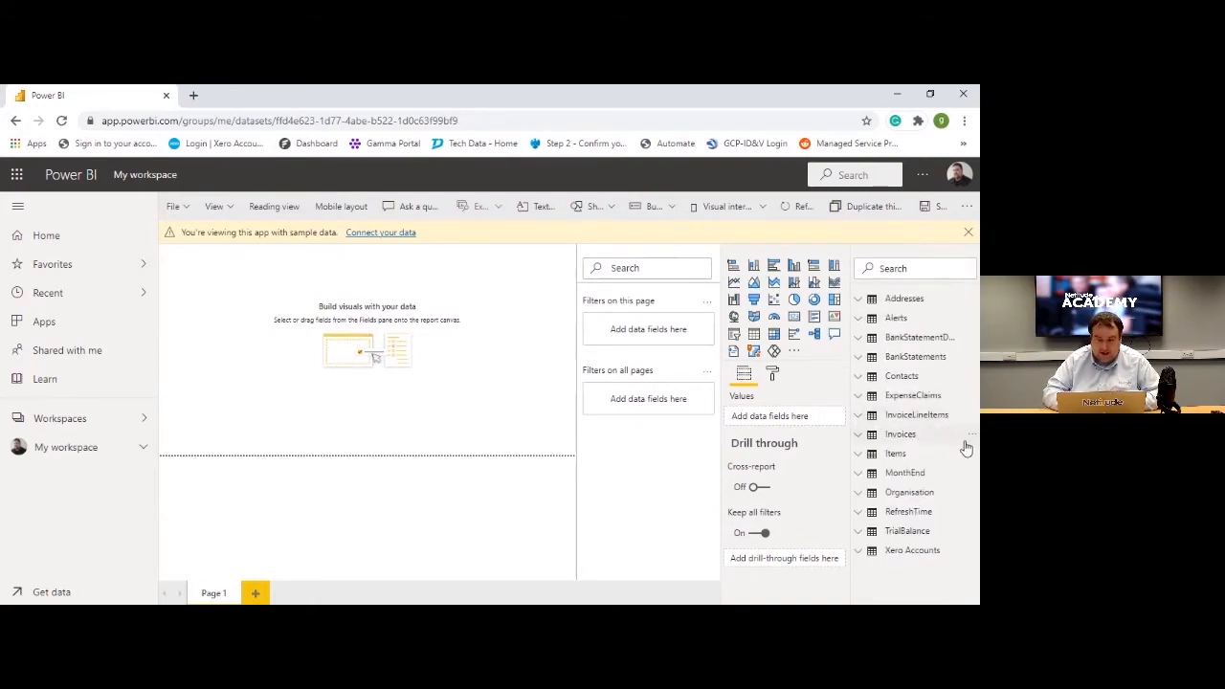
{"action": "left_click", "coordinate": [860, 435]}
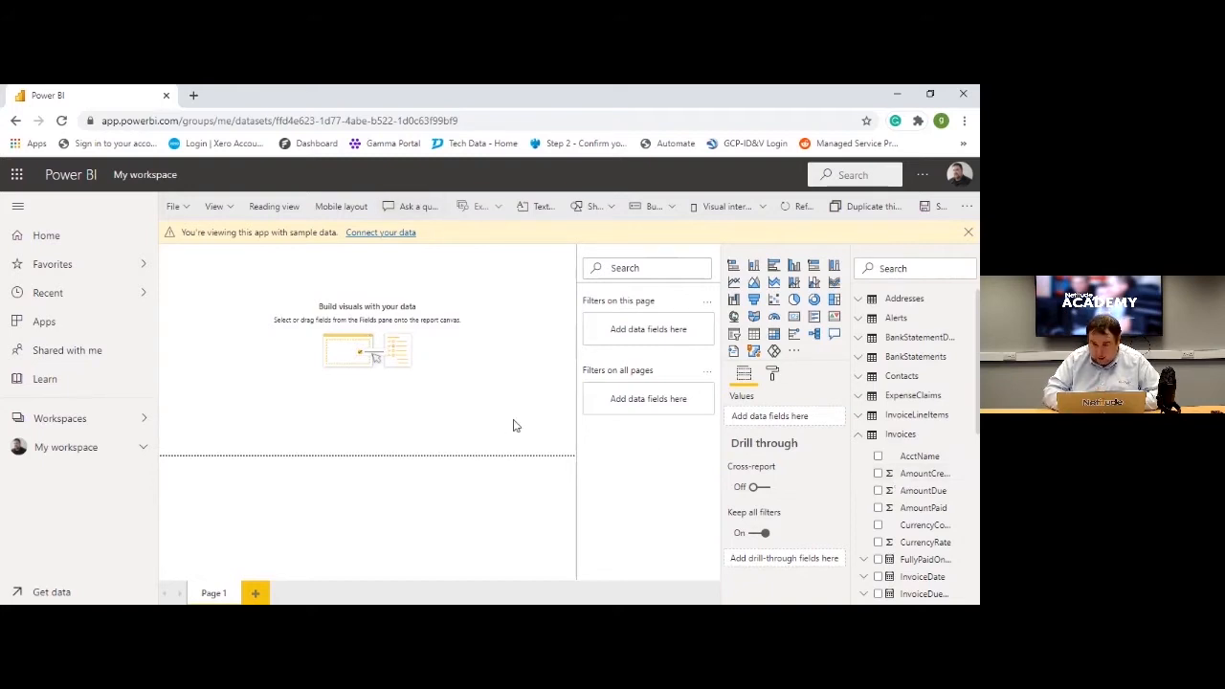
- Add a matrix visual with InvoiceNumber from the Invoices table as its rows and enlarge it down to the page's lower edge
{"action": "left_click", "coordinate": [774, 339]}
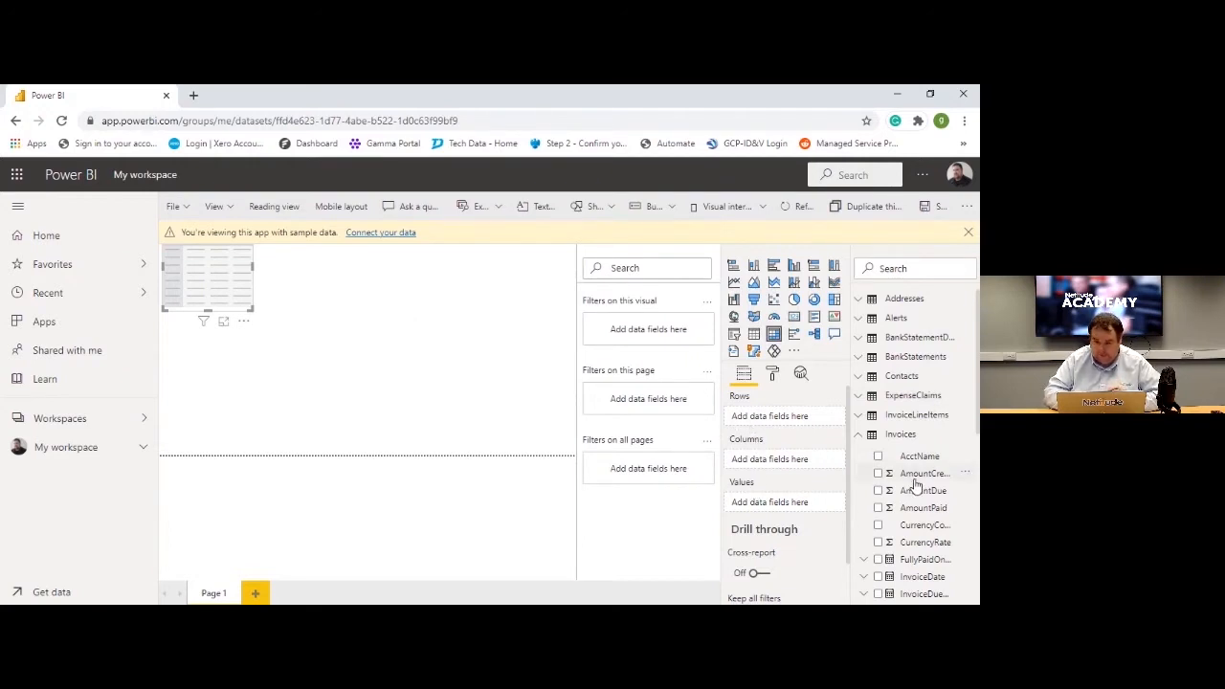
{"action": "scroll", "coordinate": [914, 484], "scroll_direction": "down", "scroll_amount": 3}
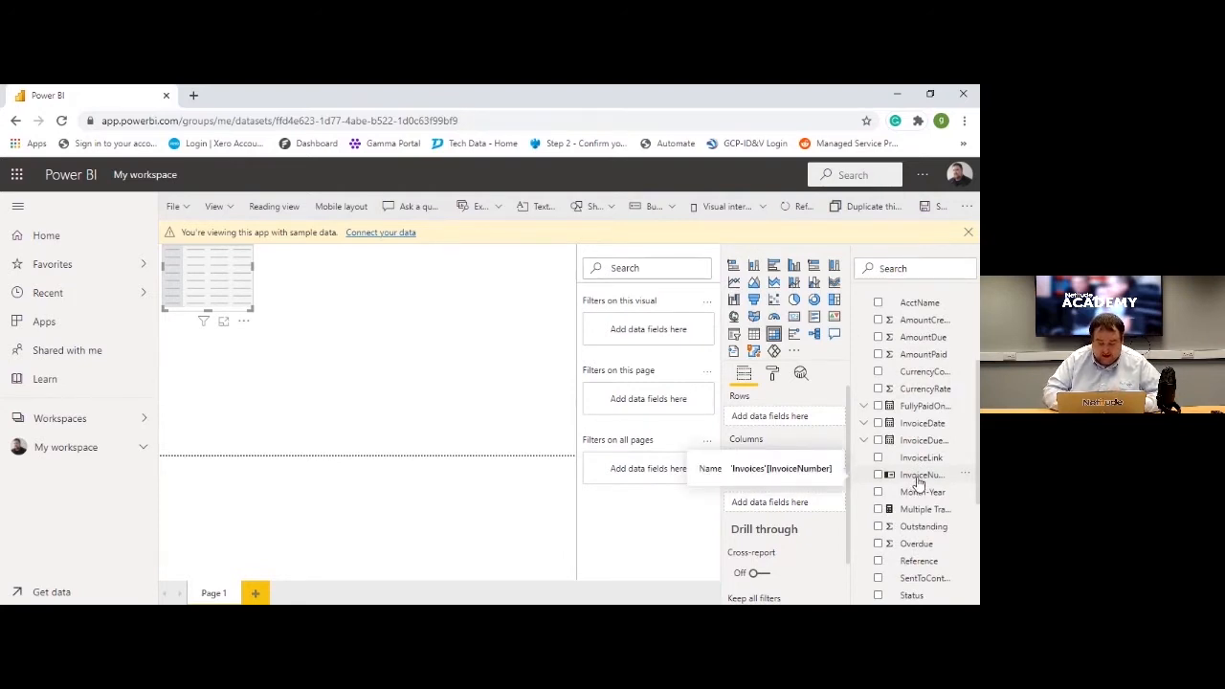
{"action": "left_click_drag", "start_coordinate": [919, 484], "coordinate": [790, 422]}
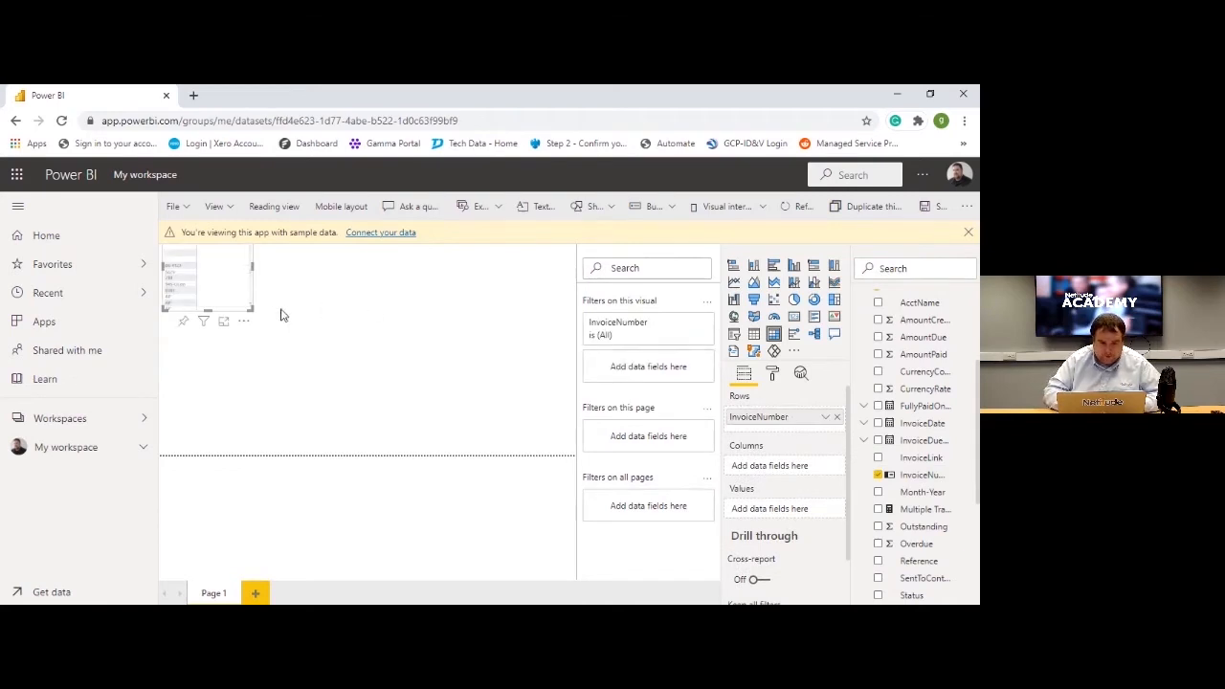
{"action": "left_click_drag", "start_coordinate": [251, 309], "coordinate": [336, 473]}
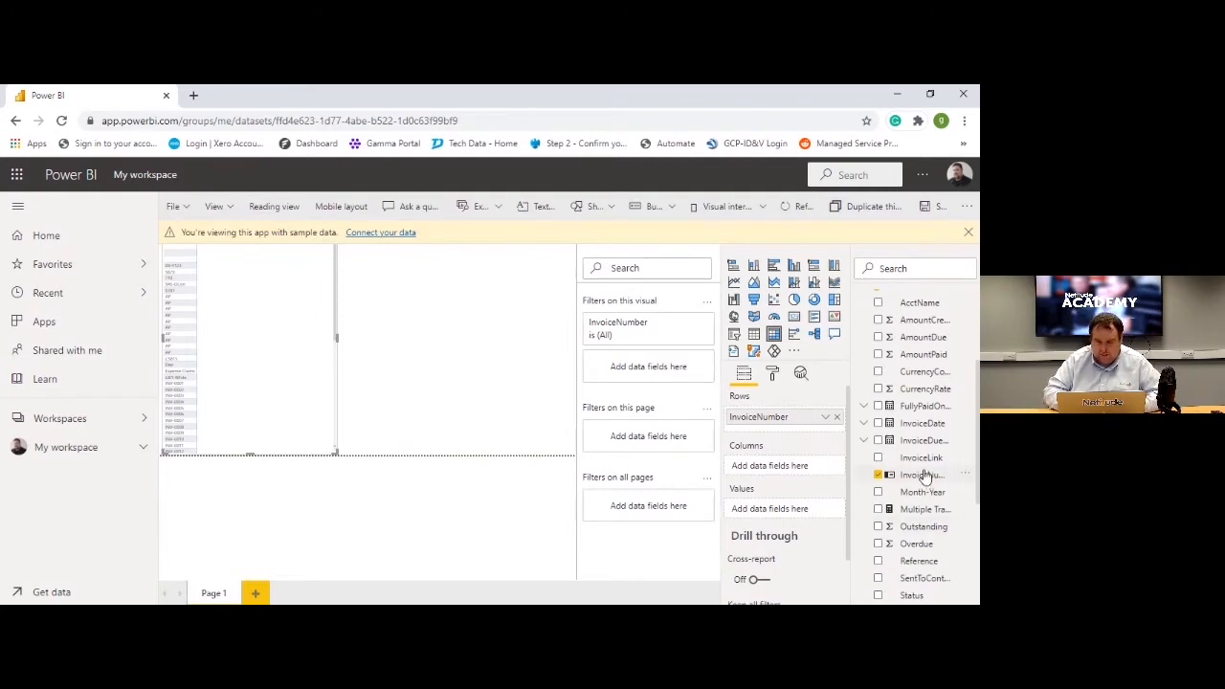
- Add the Total field from the Invoices table as the matrix's values
{"action": "scroll", "coordinate": [925, 477], "scroll_direction": "up", "scroll_amount": 1}
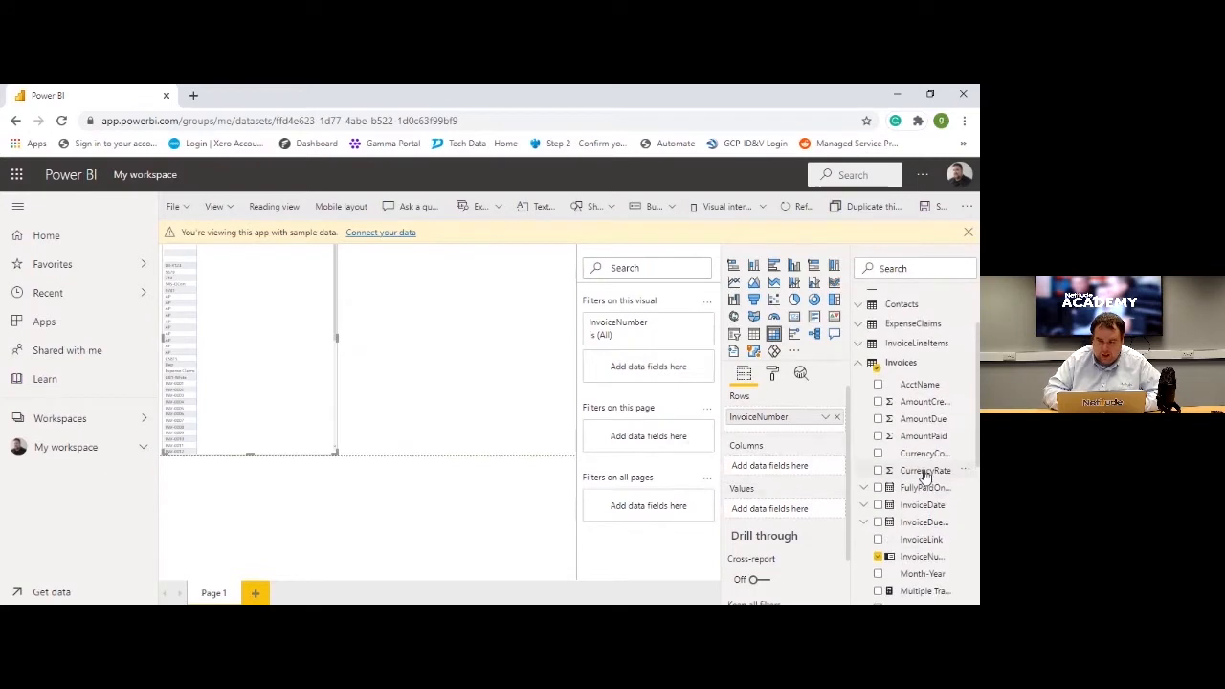
{"action": "scroll", "coordinate": [925, 477], "scroll_direction": "down", "scroll_amount": 1}
{"action": "scroll", "coordinate": [925, 477], "scroll_direction": "down", "scroll_amount": 3}
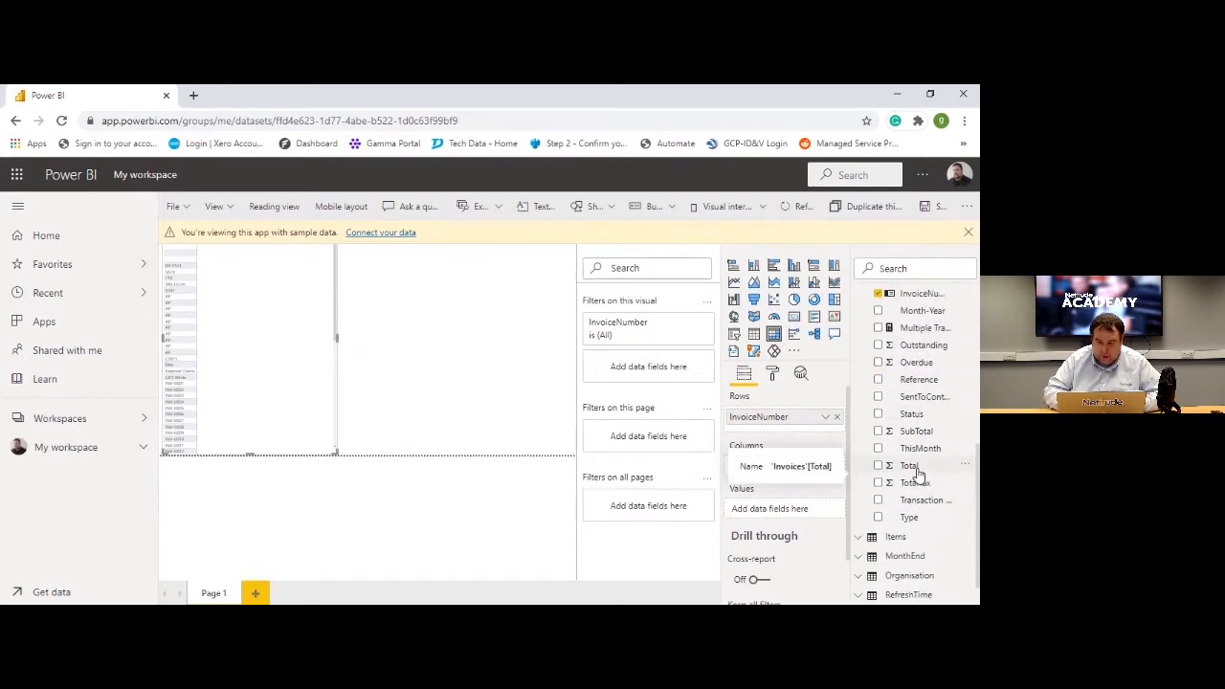
{"action": "left_click_drag", "start_coordinate": [917, 473], "coordinate": [791, 515]}
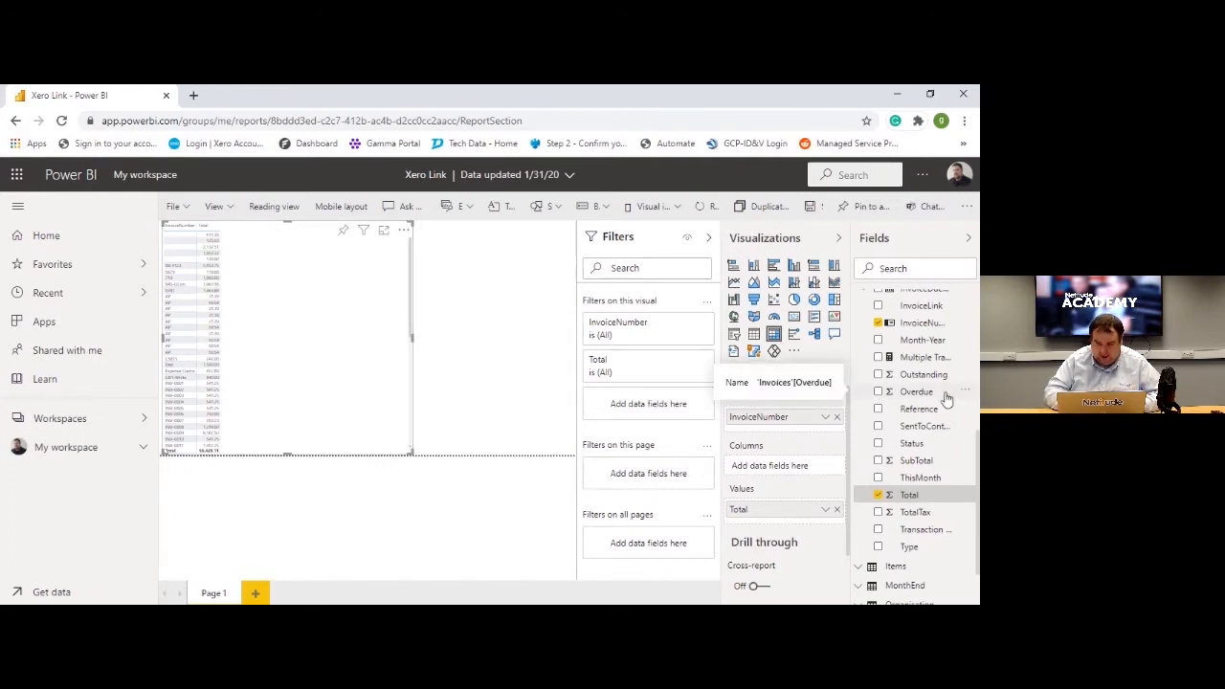
- Add the InvoiceDate field from the Invoices table as the matrix's columns
{"action": "scroll", "coordinate": [946, 398], "scroll_direction": "up", "scroll_amount": 3}
{"action": "scroll", "coordinate": [945, 397], "scroll_direction": "up", "scroll_amount": 4}
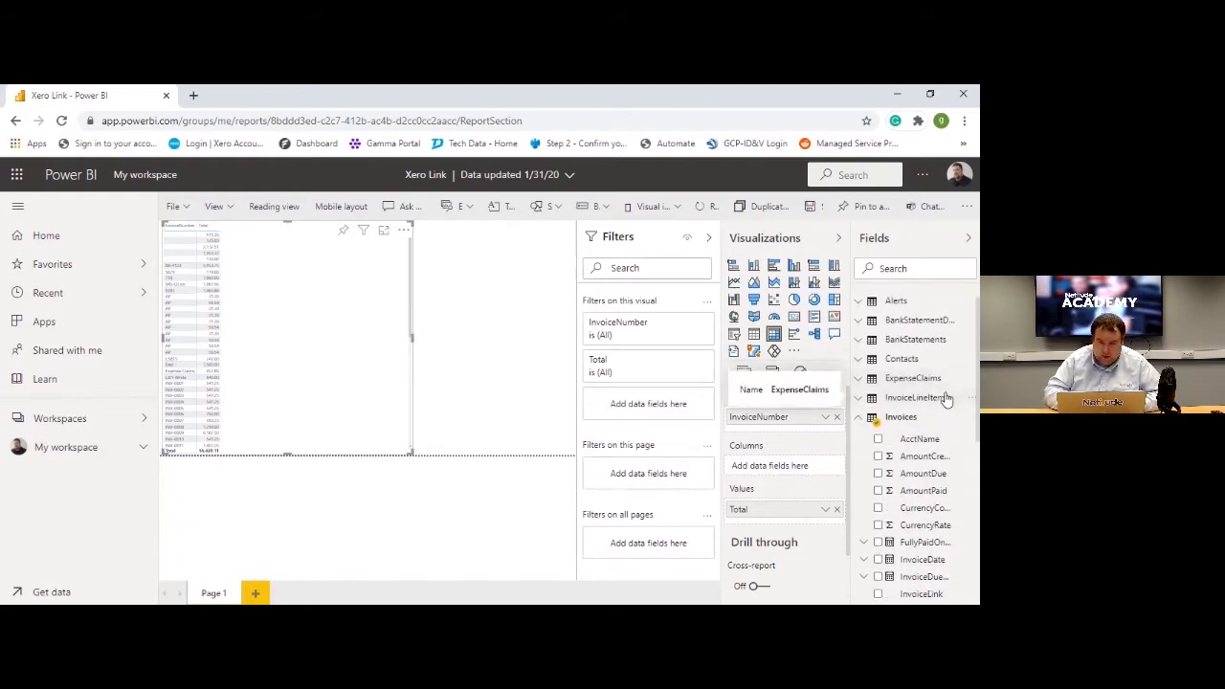
{"action": "scroll", "coordinate": [945, 397], "scroll_direction": "down", "scroll_amount": 2}
{"action": "scroll", "coordinate": [946, 397], "scroll_direction": "down", "scroll_amount": 1}
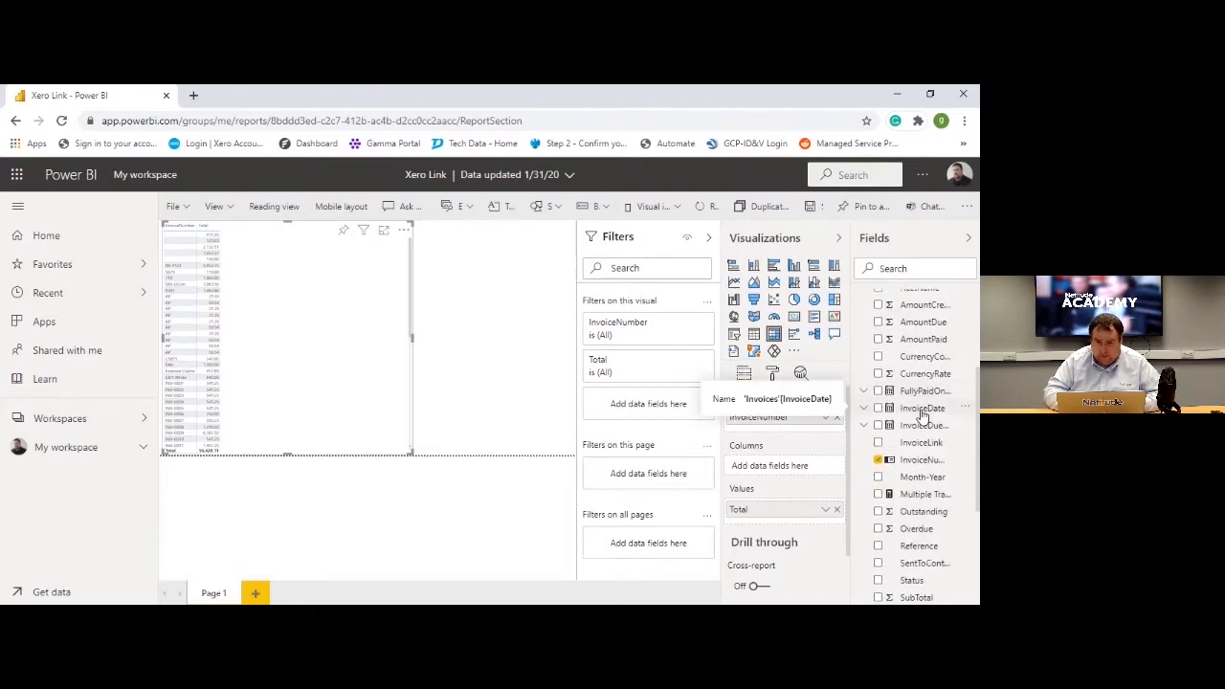
{"action": "left_click_drag", "start_coordinate": [922, 414], "coordinate": [777, 468]}
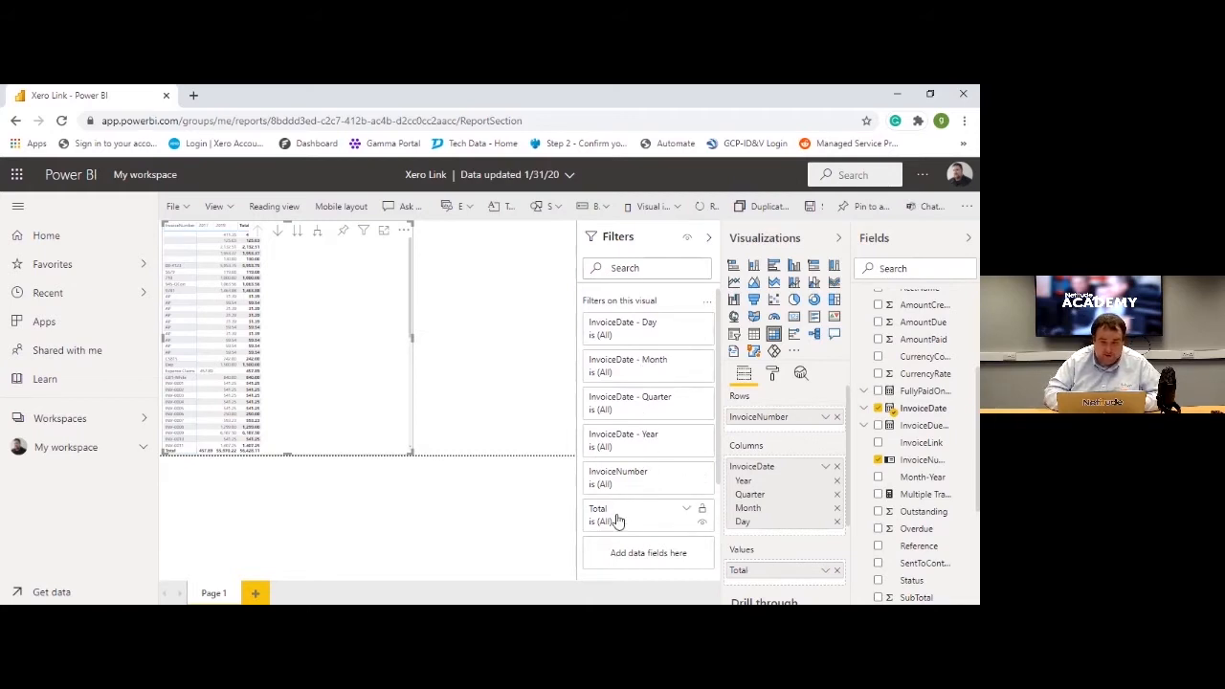
- Restrict the matrix to invoice year 2019 with basic filtering and remove the Year and Quarter levels from its columns
{"action": "left_click", "coordinate": [689, 439]}
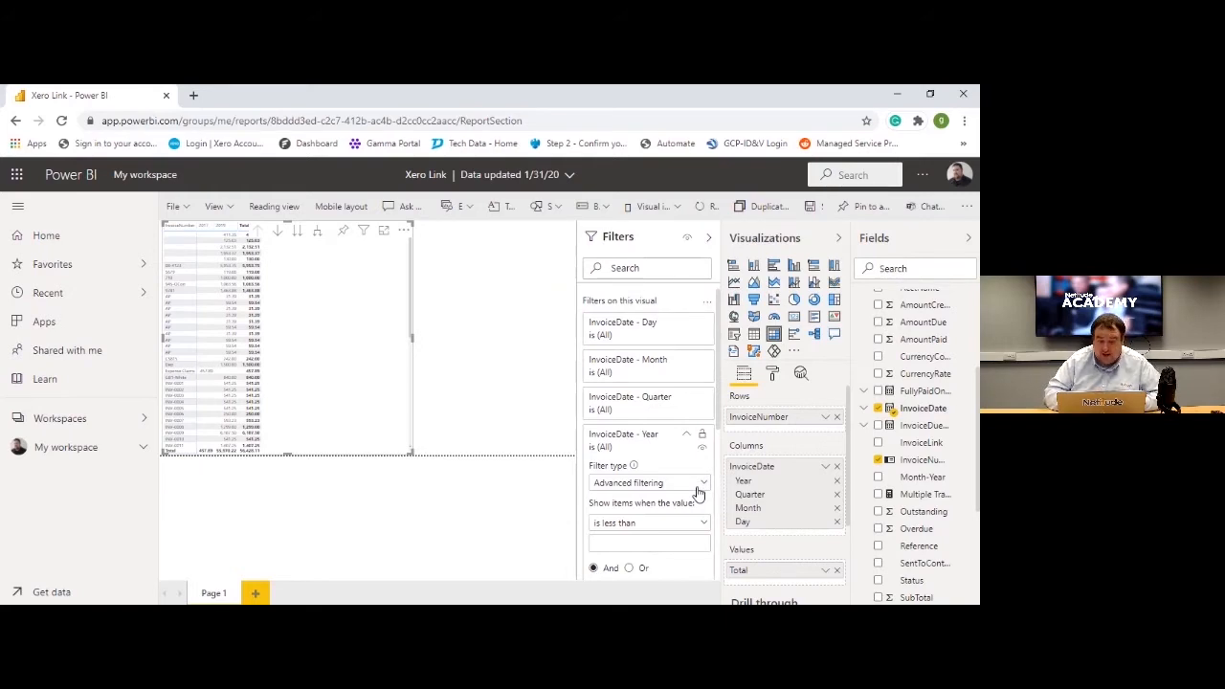
{"action": "left_click", "coordinate": [698, 487]}
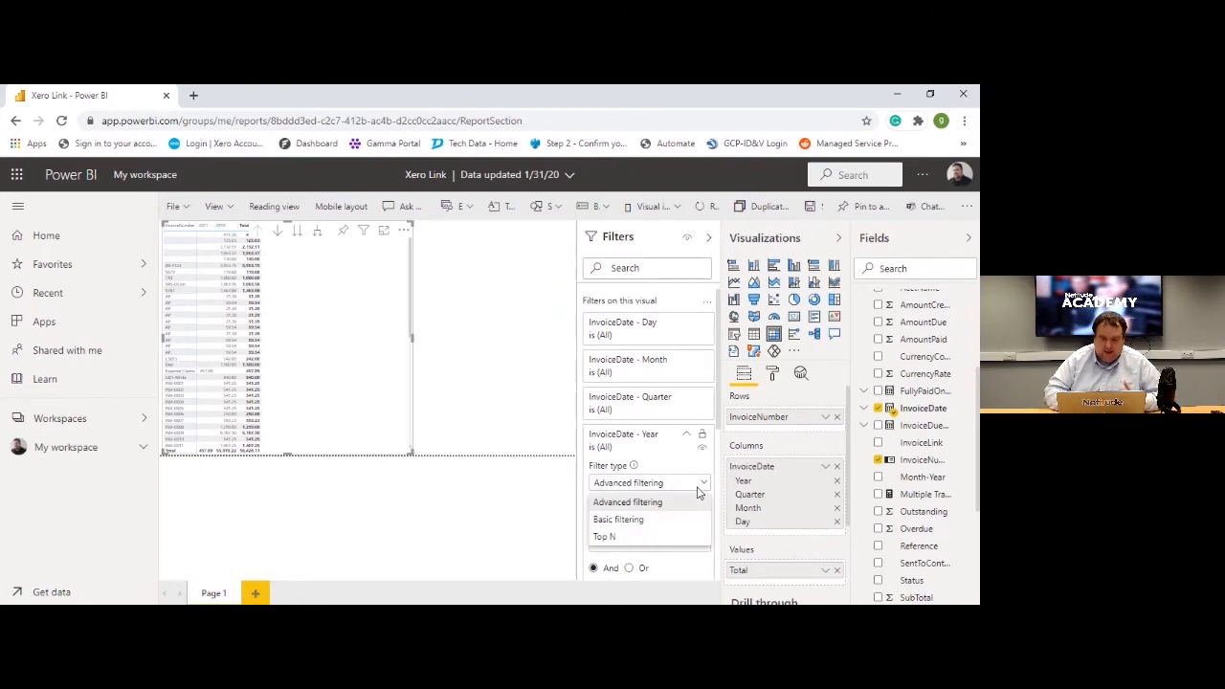
{"action": "left_click", "coordinate": [650, 520]}
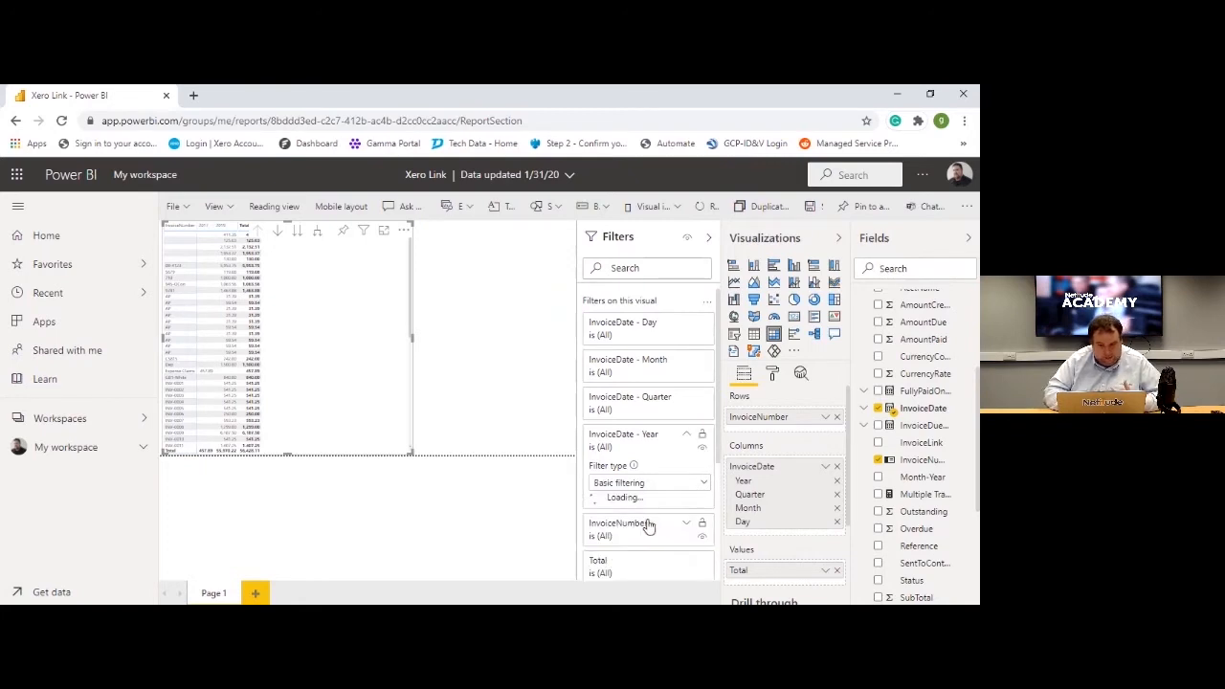
{"action": "scroll", "coordinate": [649, 525], "scroll_direction": "down", "scroll_amount": 1}
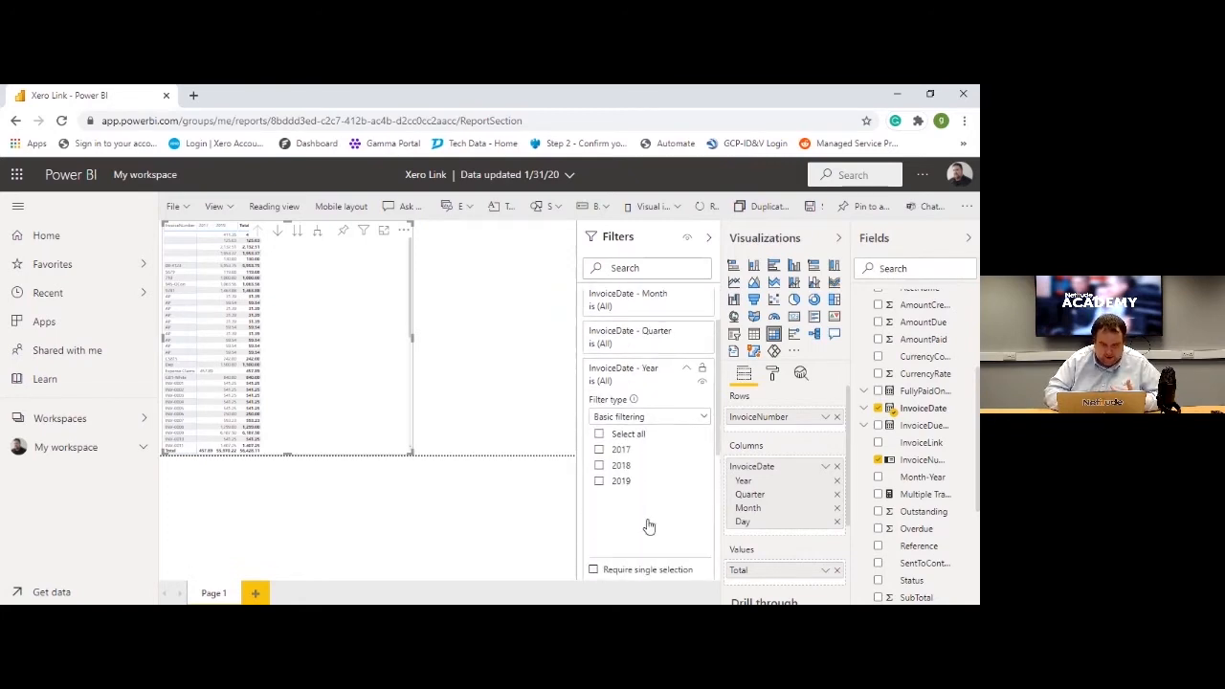
{"action": "left_click", "coordinate": [598, 485]}
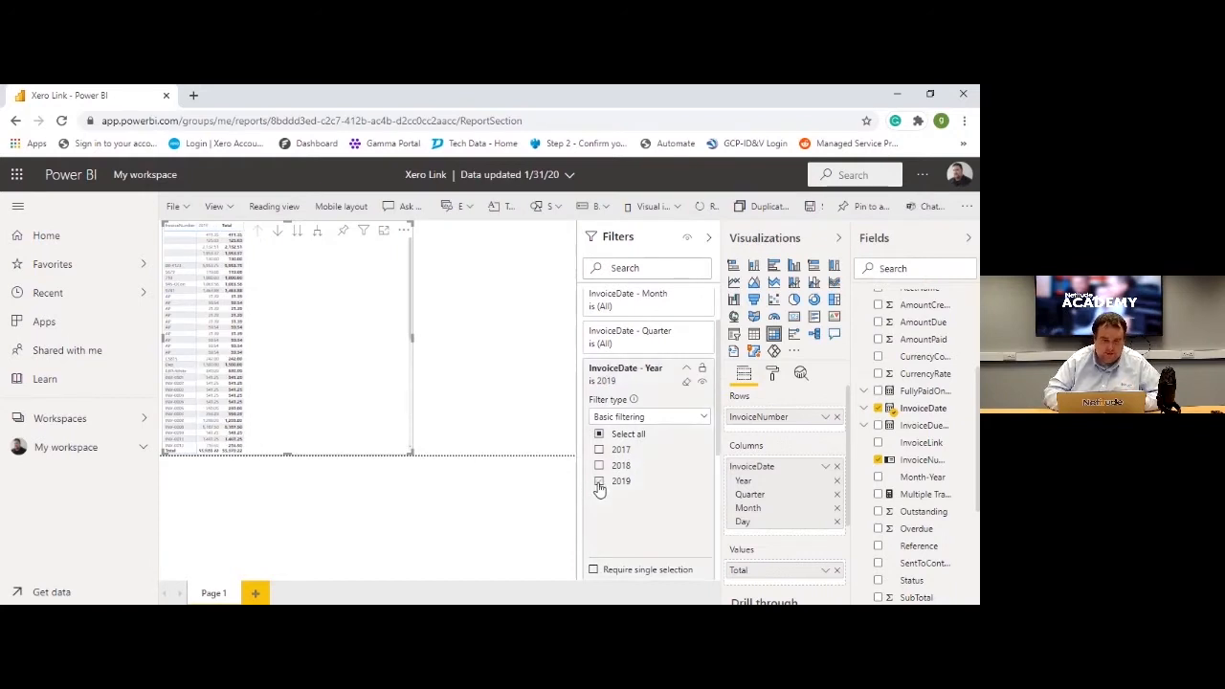
{"action": "left_click", "coordinate": [687, 371]}
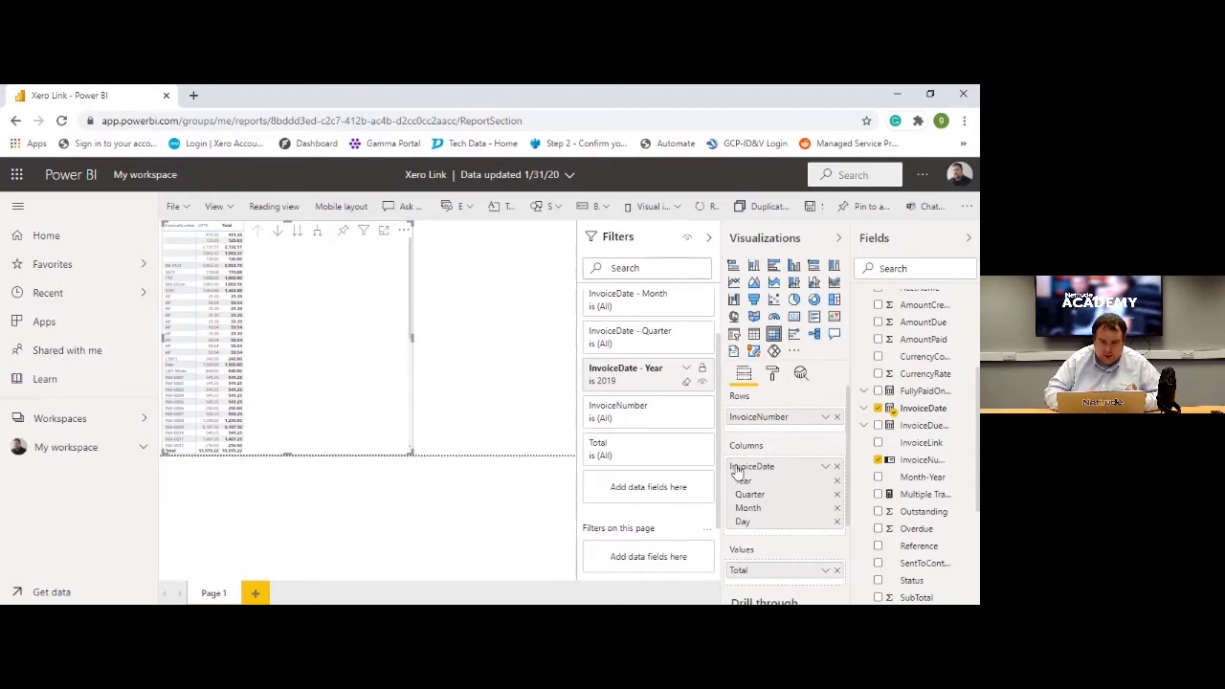
{"action": "left_click", "coordinate": [838, 481]}
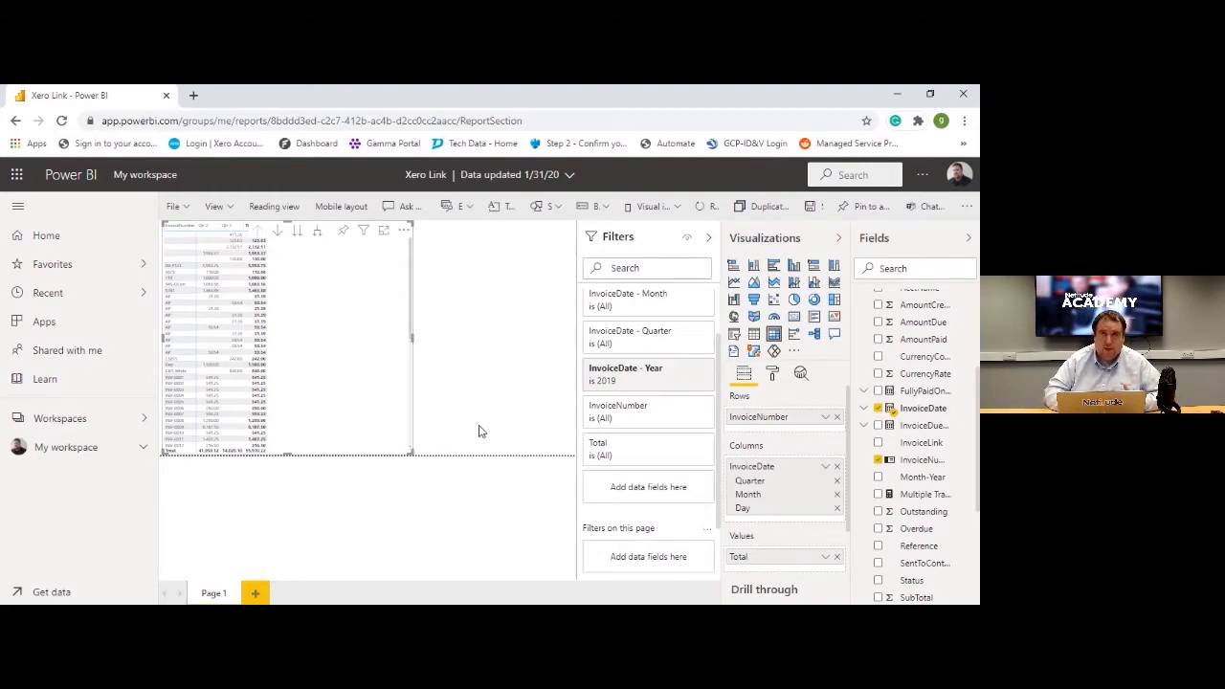
{"action": "left_click", "coordinate": [837, 481]}
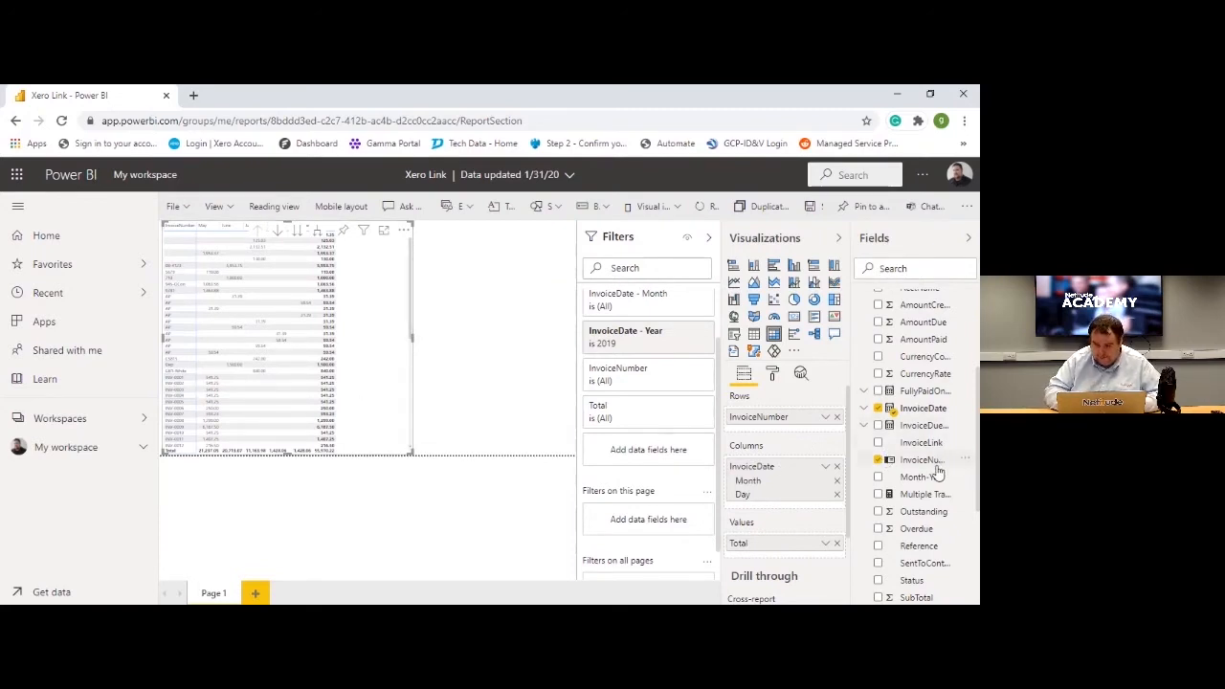
- Add an InvoiceNumber filter to the matrix and apply advanced filtering to show only items containing INV
{"action": "scroll", "coordinate": [943, 458], "scroll_direction": "up", "scroll_amount": 1}
{"action": "scroll", "coordinate": [939, 473], "scroll_direction": "down", "scroll_amount": 2}
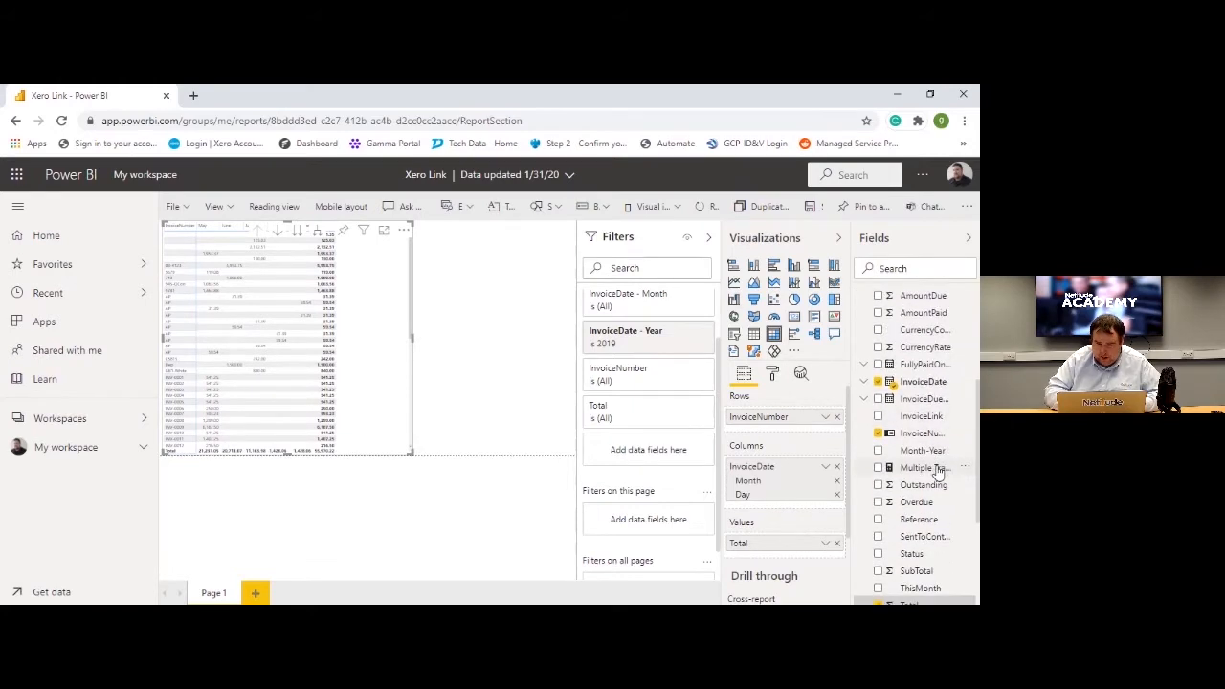
{"action": "left_click_drag", "start_coordinate": [917, 424], "coordinate": [649, 455]}
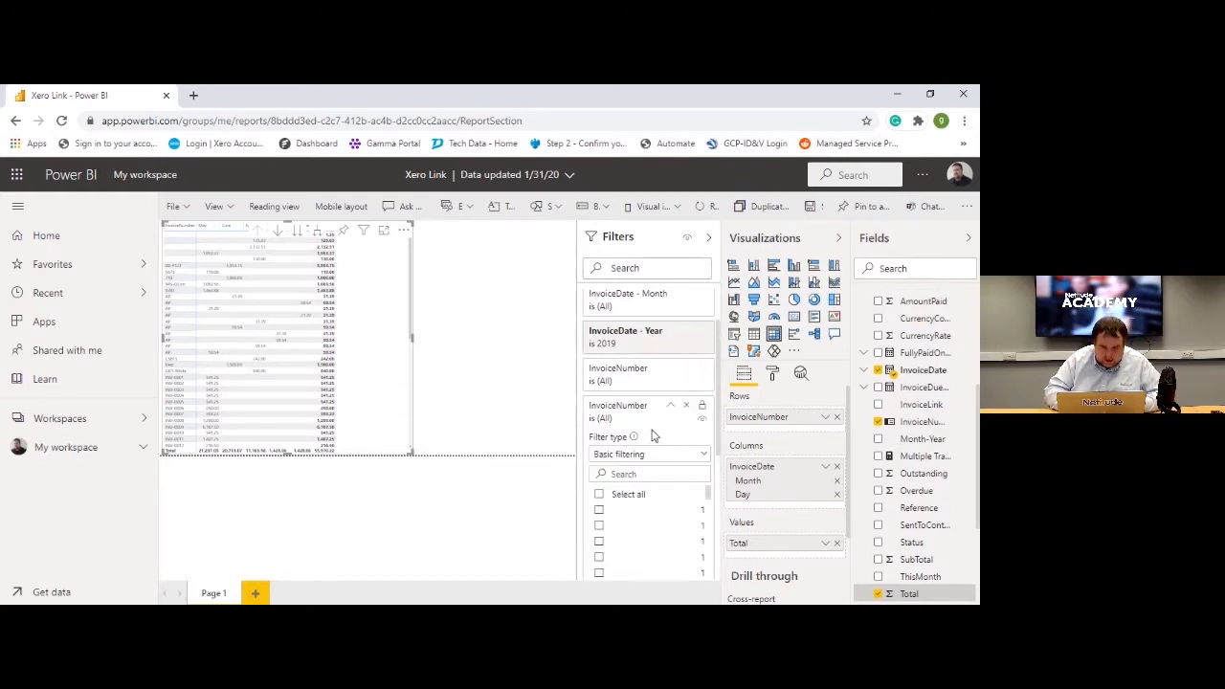
{"action": "scroll", "coordinate": [653, 436], "scroll_direction": "down", "scroll_amount": 2}
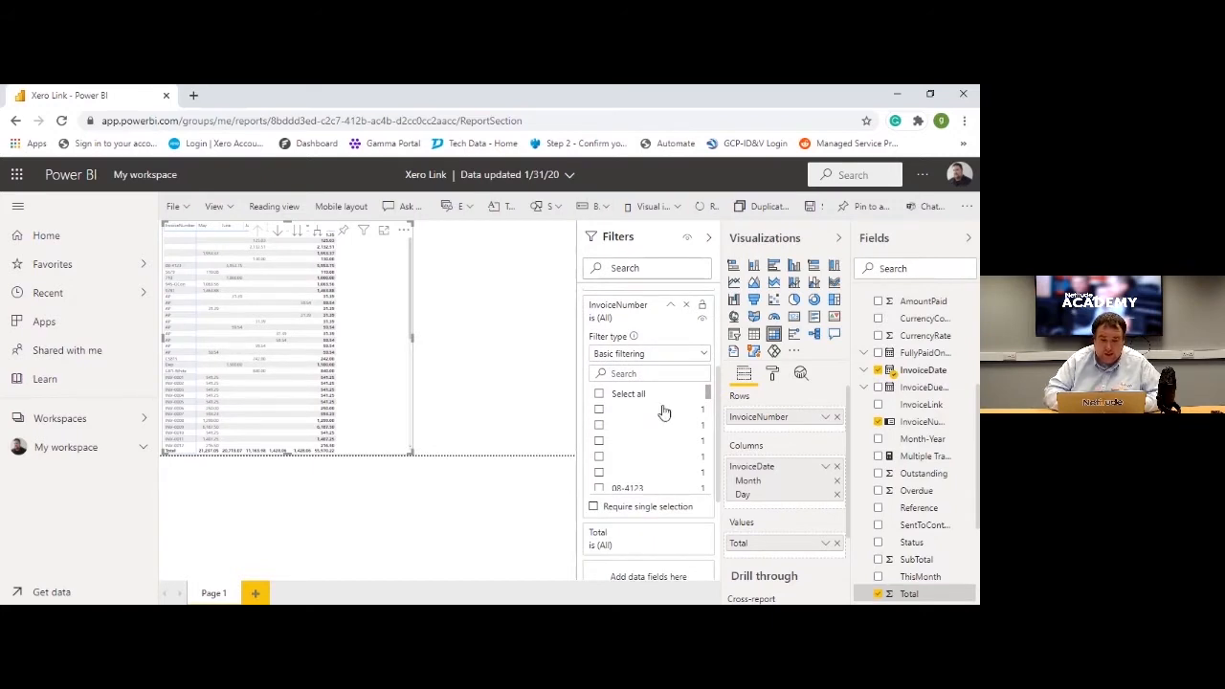
{"action": "left_click", "coordinate": [699, 356]}
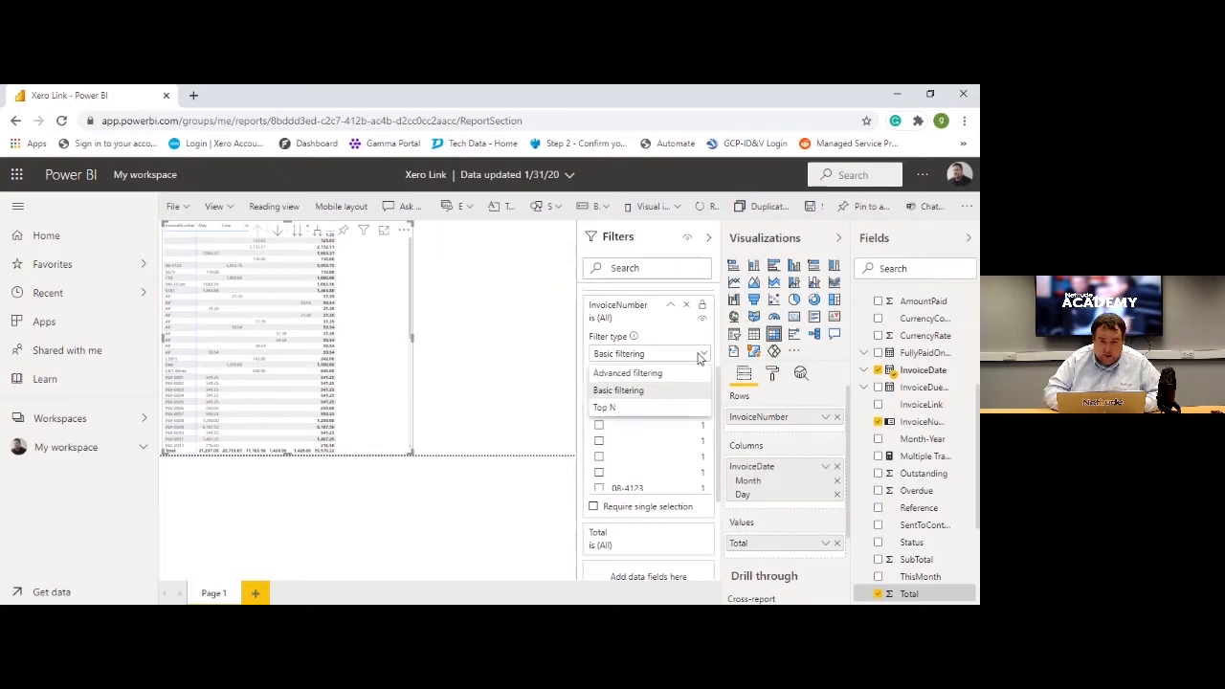
{"action": "left_click", "coordinate": [657, 373]}
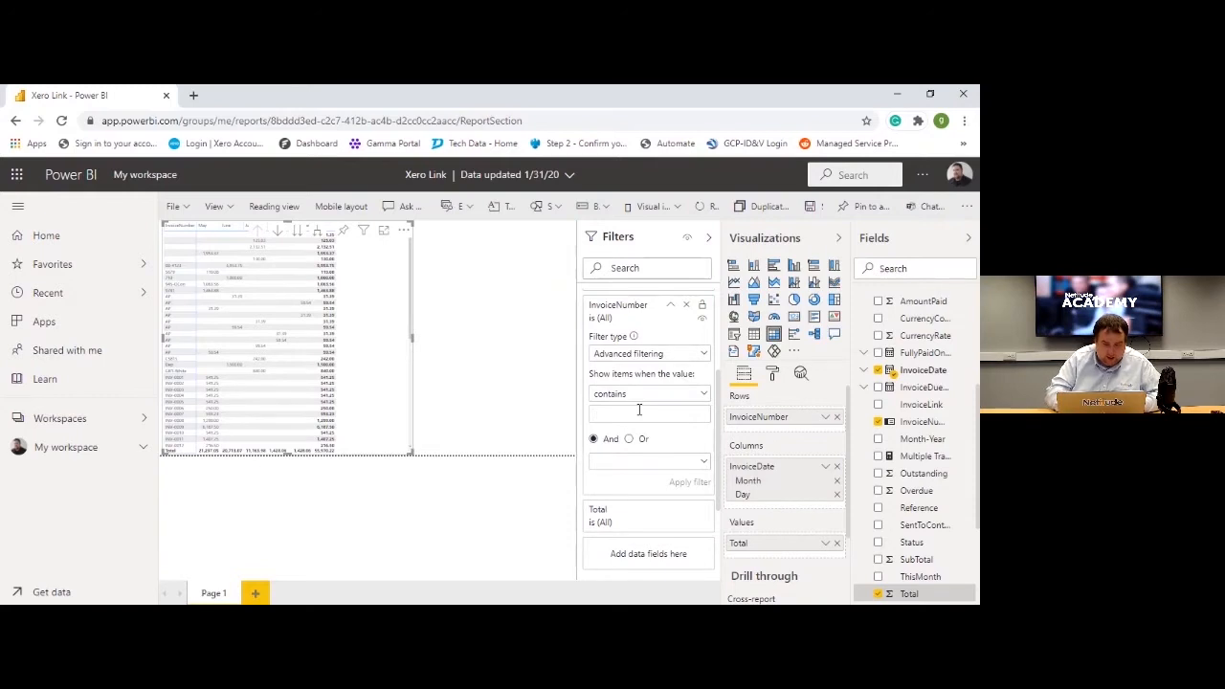
{"action": "left_click", "coordinate": [639, 410]}
{"action": "type", "text": "INV"}
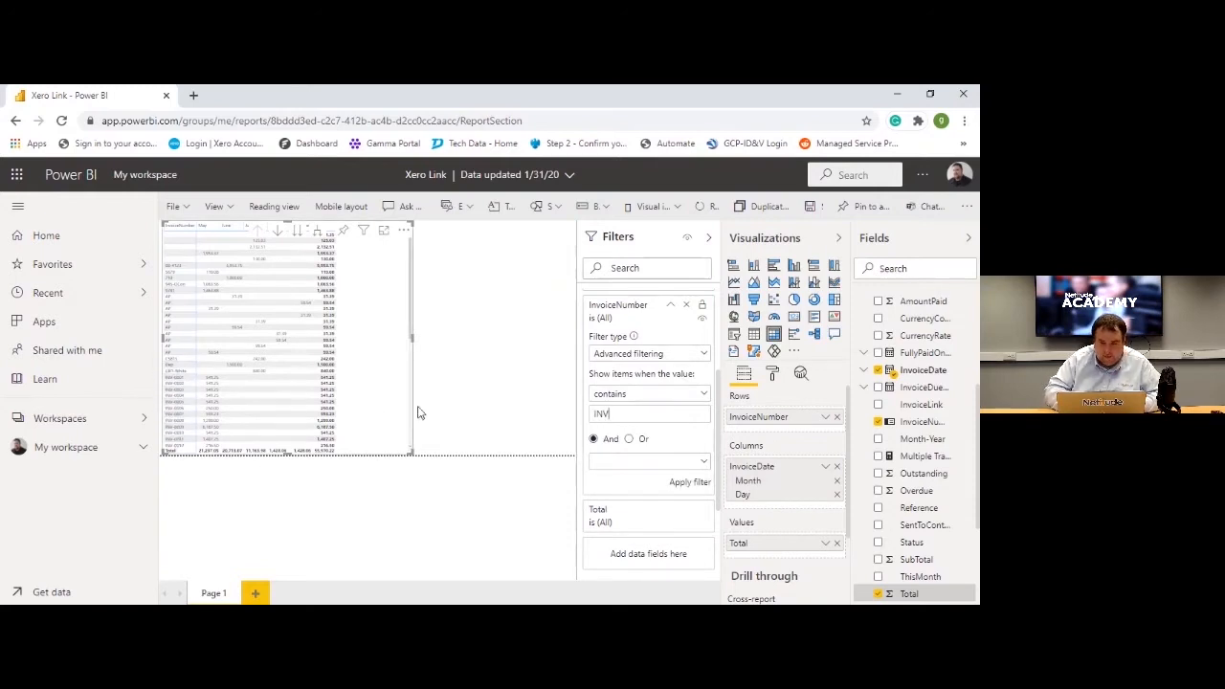
{"action": "left_click", "coordinate": [696, 486]}
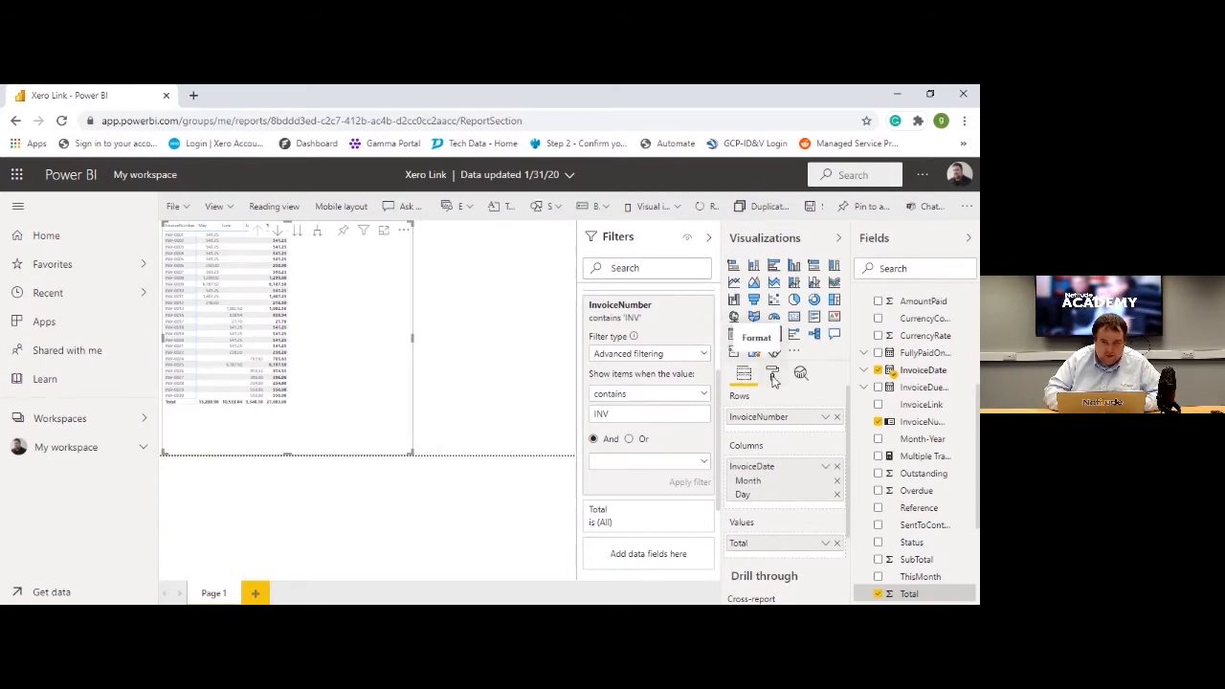
- Set the matrix's formatting style to Bold header
{"action": "left_click", "coordinate": [774, 376]}
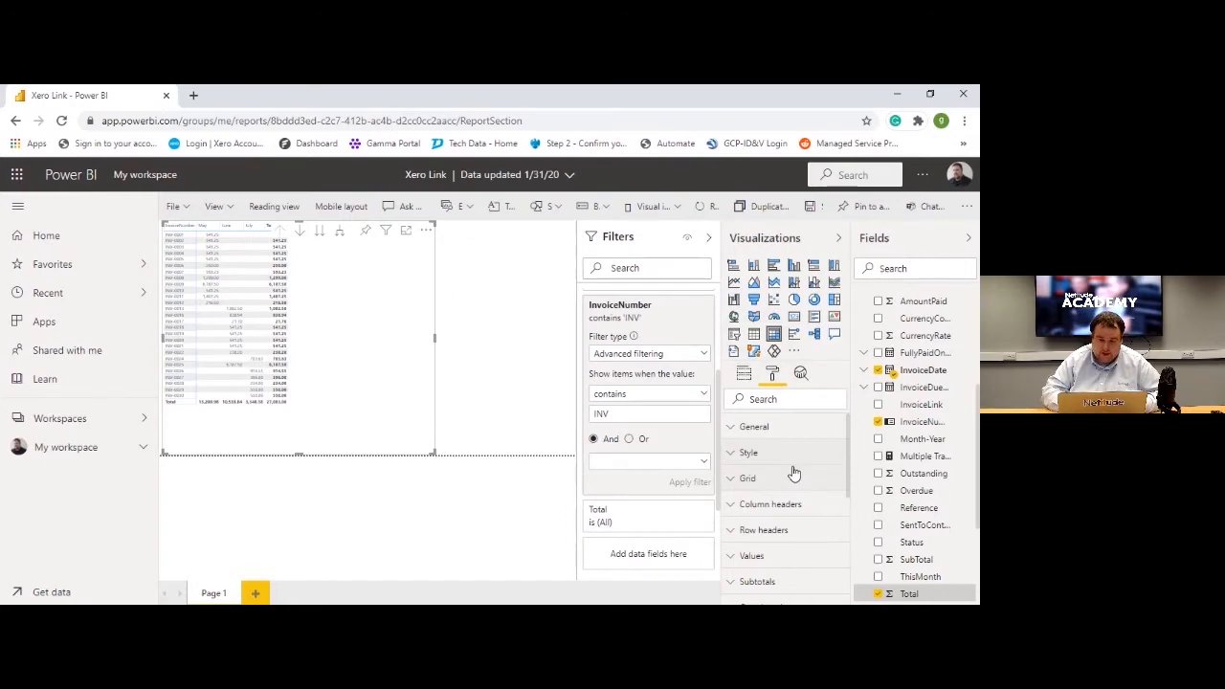
{"action": "left_click", "coordinate": [731, 456]}
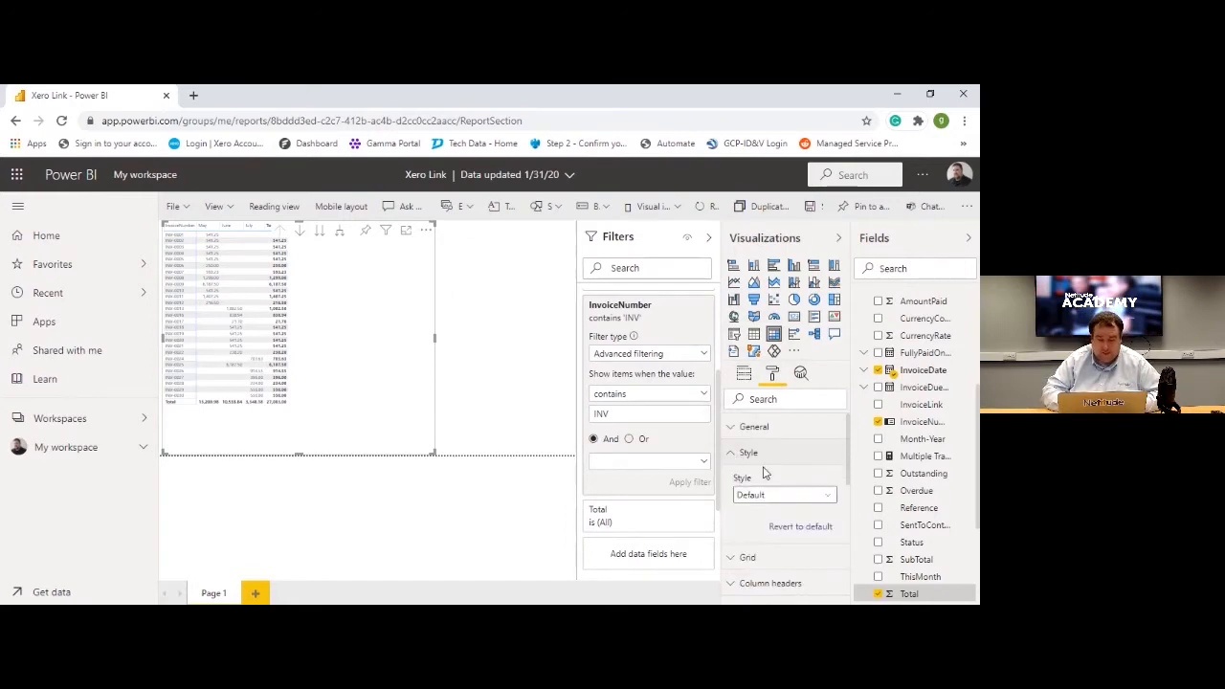
{"action": "scroll", "coordinate": [763, 471], "scroll_direction": "down", "scroll_amount": 1}
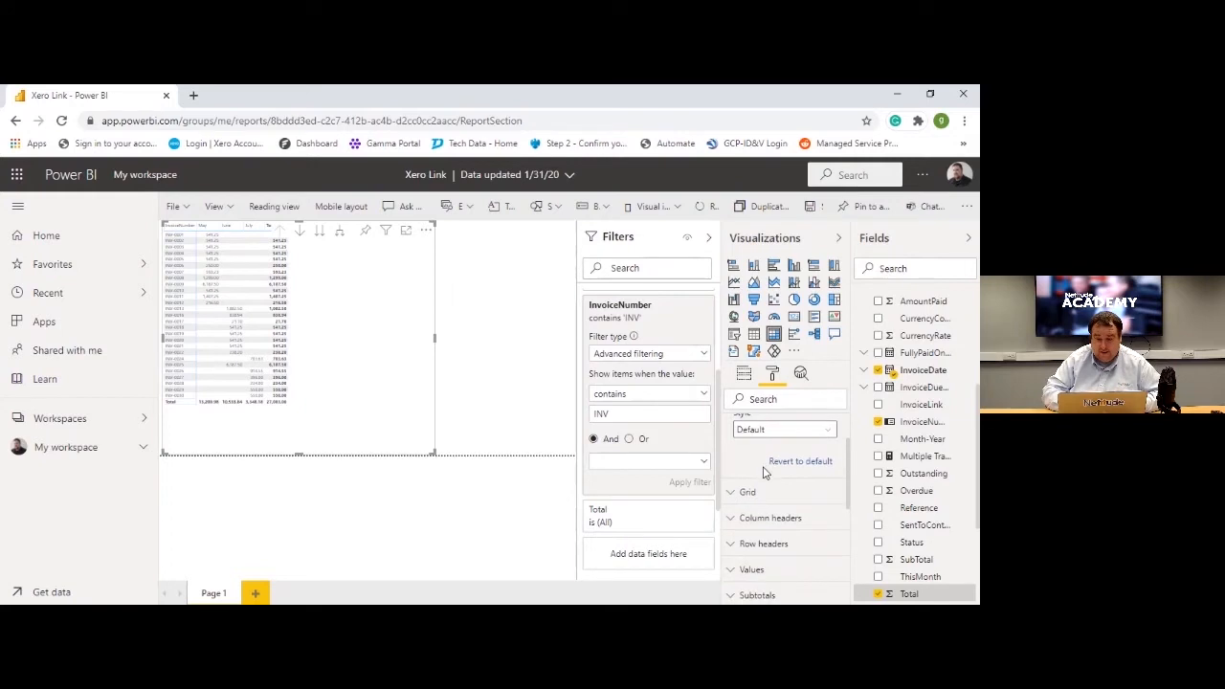
{"action": "left_click", "coordinate": [823, 433]}
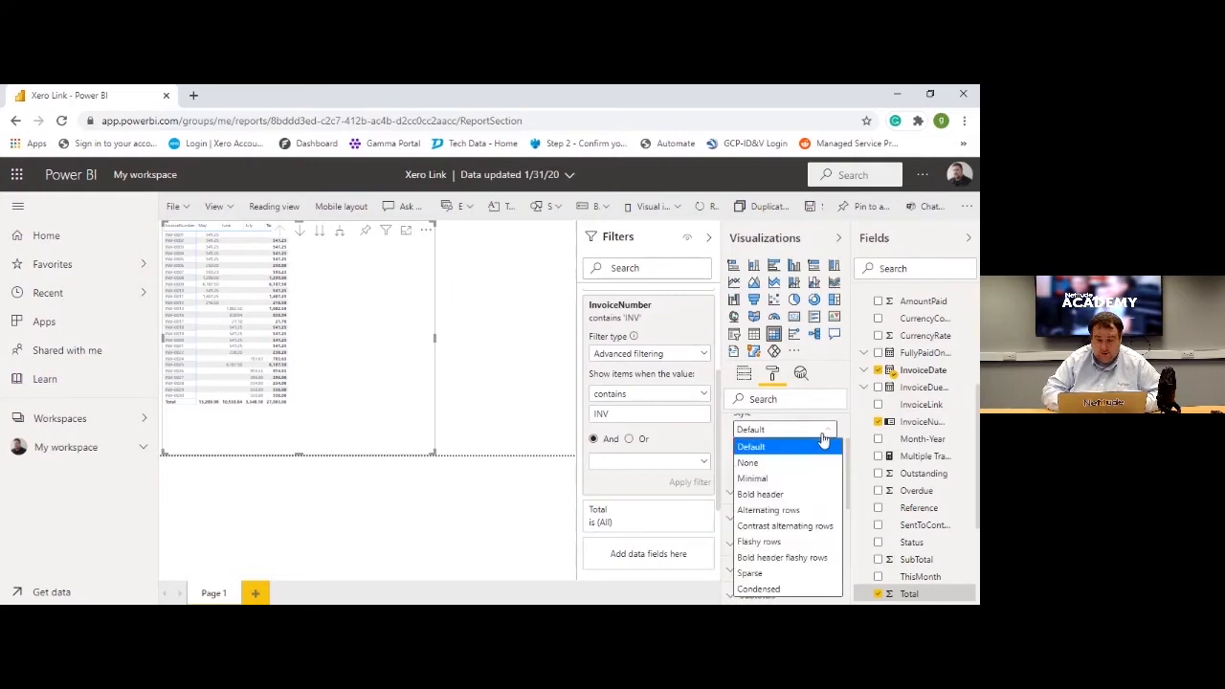
{"action": "left_click", "coordinate": [757, 495]}
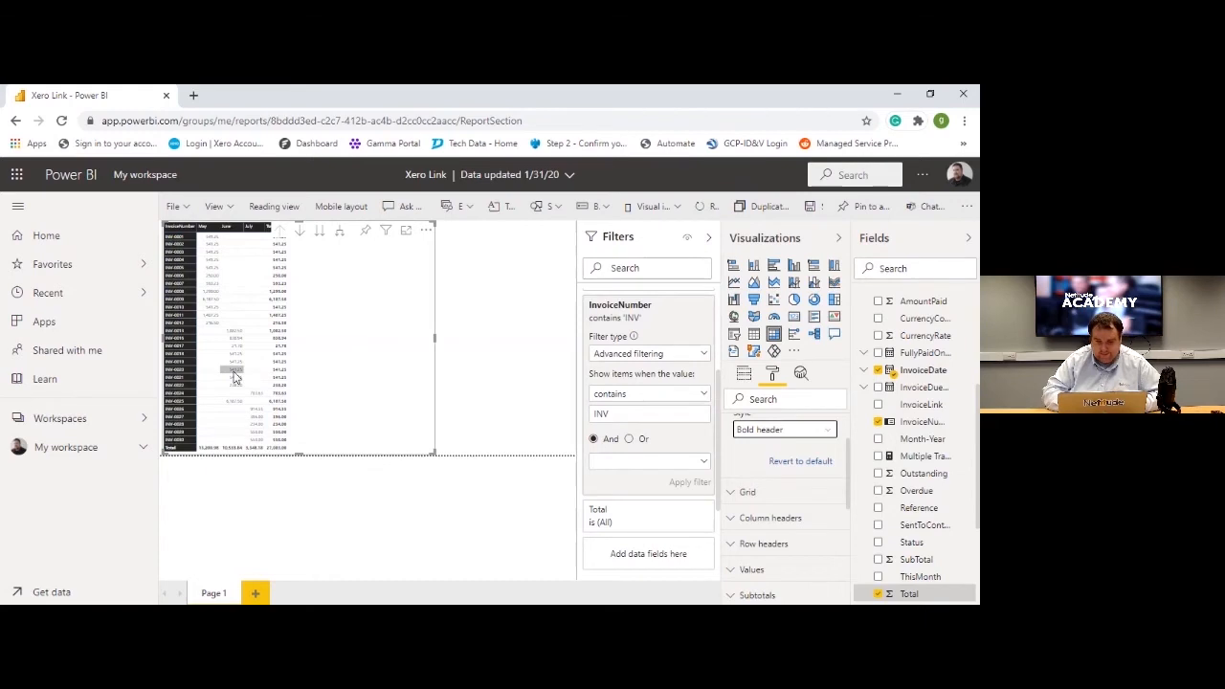
{"action": "scroll", "coordinate": [754, 469], "scroll_direction": "up", "scroll_amount": 1}
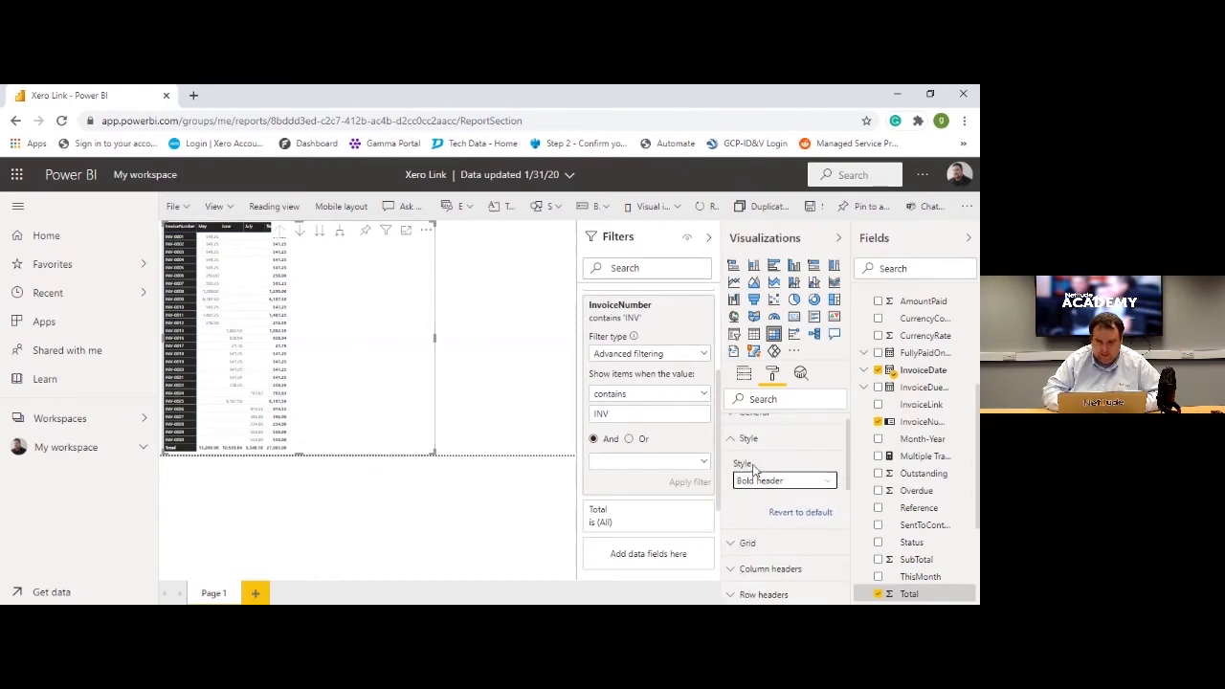
- Set the matrix values' font color to the theme blue and their alternate font color to orange (#E66C37, Theme color 3)
{"action": "left_click", "coordinate": [739, 441]}
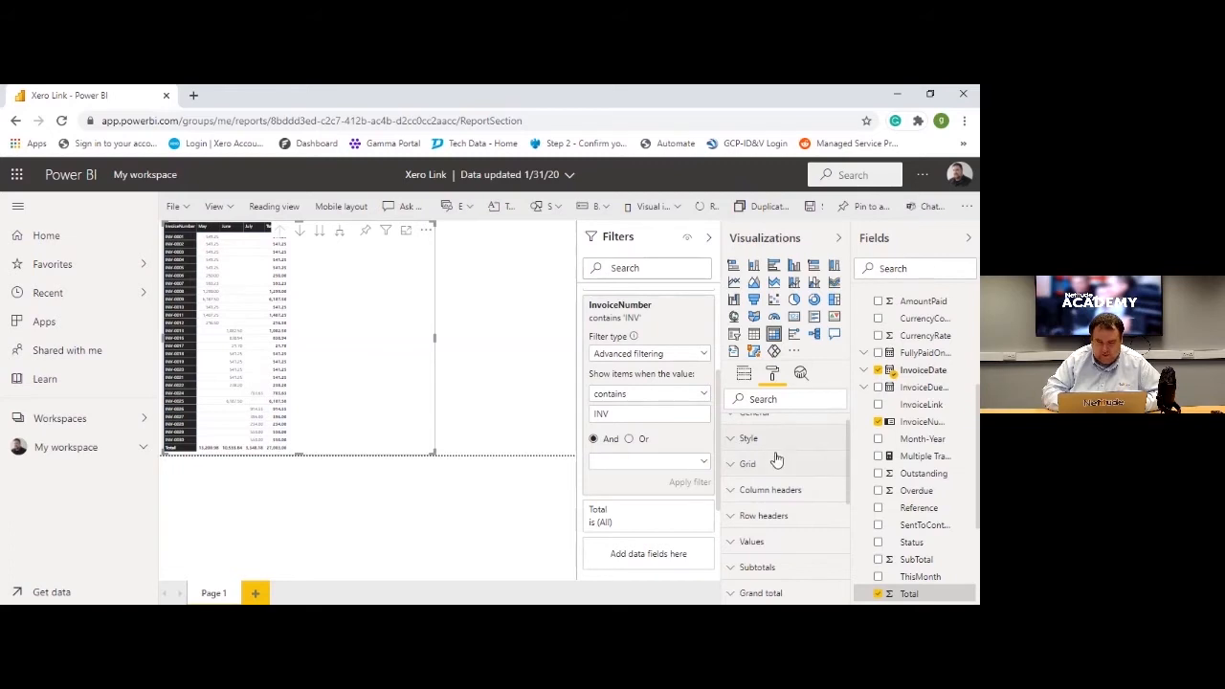
{"action": "scroll", "coordinate": [777, 461], "scroll_direction": "down", "scroll_amount": 1}
{"action": "scroll", "coordinate": [777, 461], "scroll_direction": "down", "scroll_amount": 1}
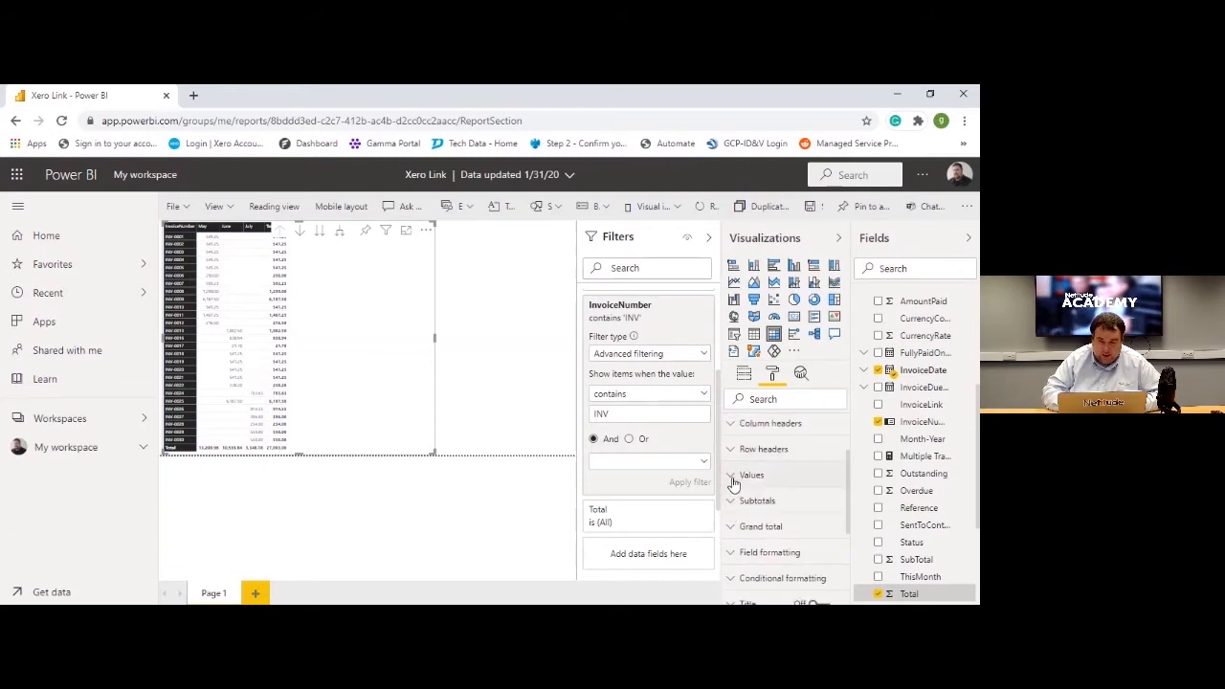
{"action": "left_click", "coordinate": [733, 477]}
{"action": "scroll", "coordinate": [785, 509], "scroll_direction": "down", "scroll_amount": 1}
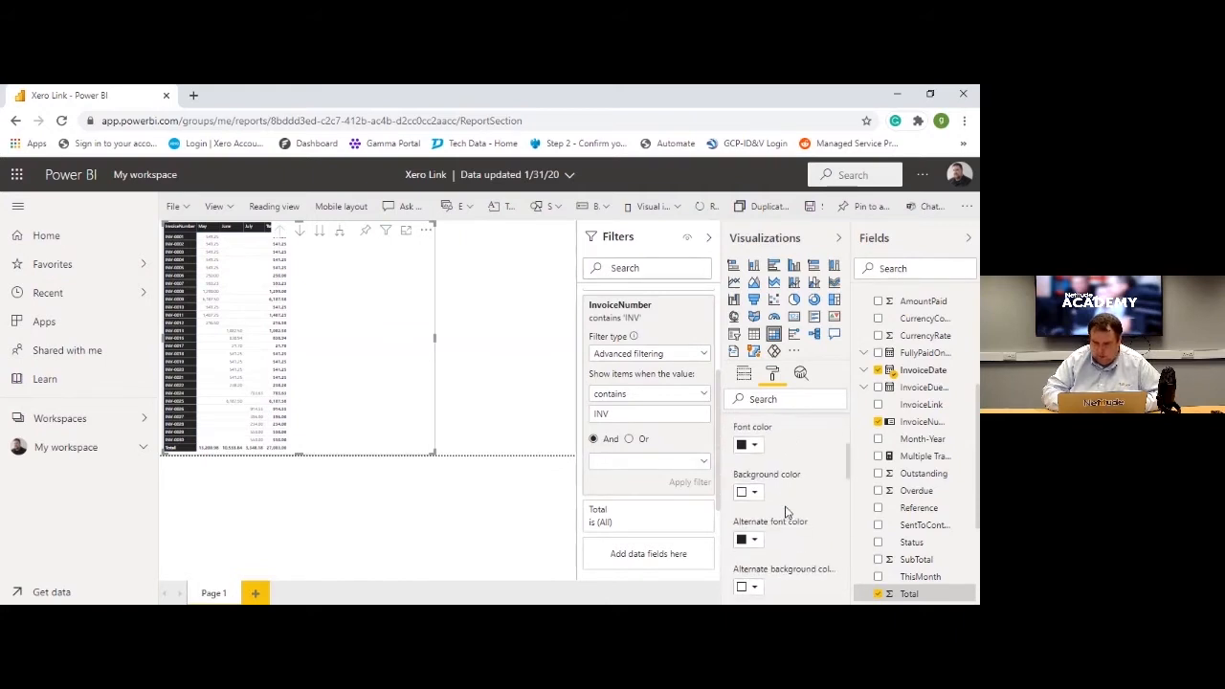
{"action": "left_click", "coordinate": [754, 446]}
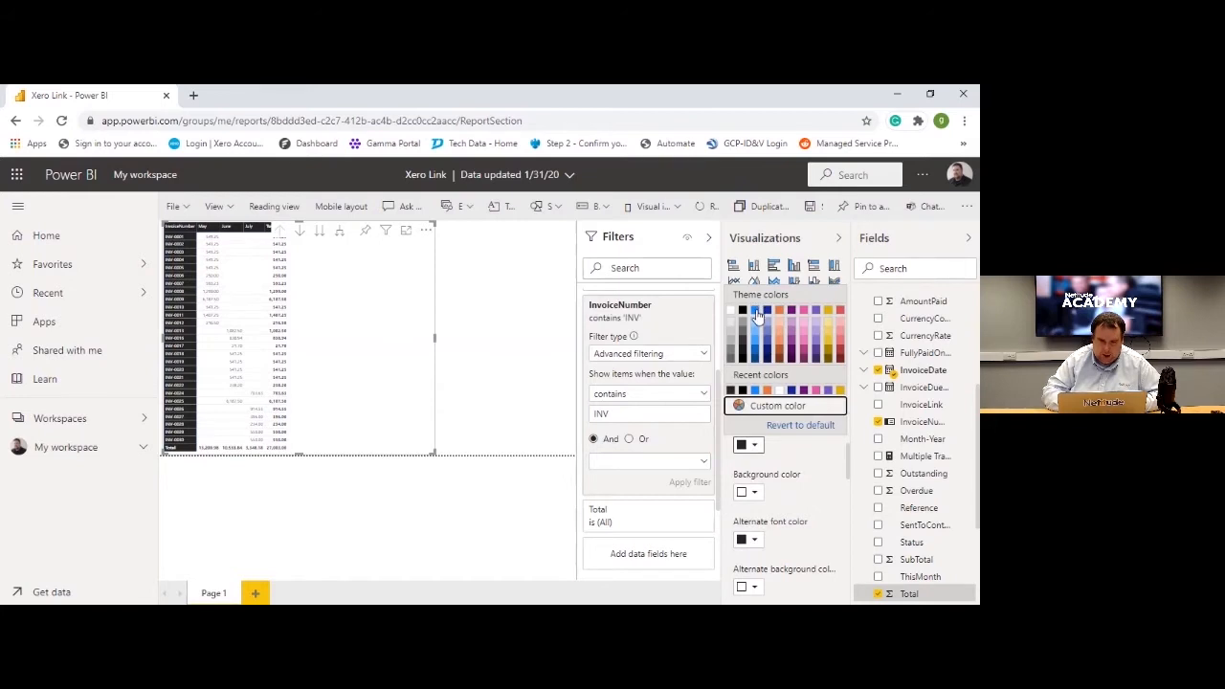
{"action": "left_click", "coordinate": [756, 313]}
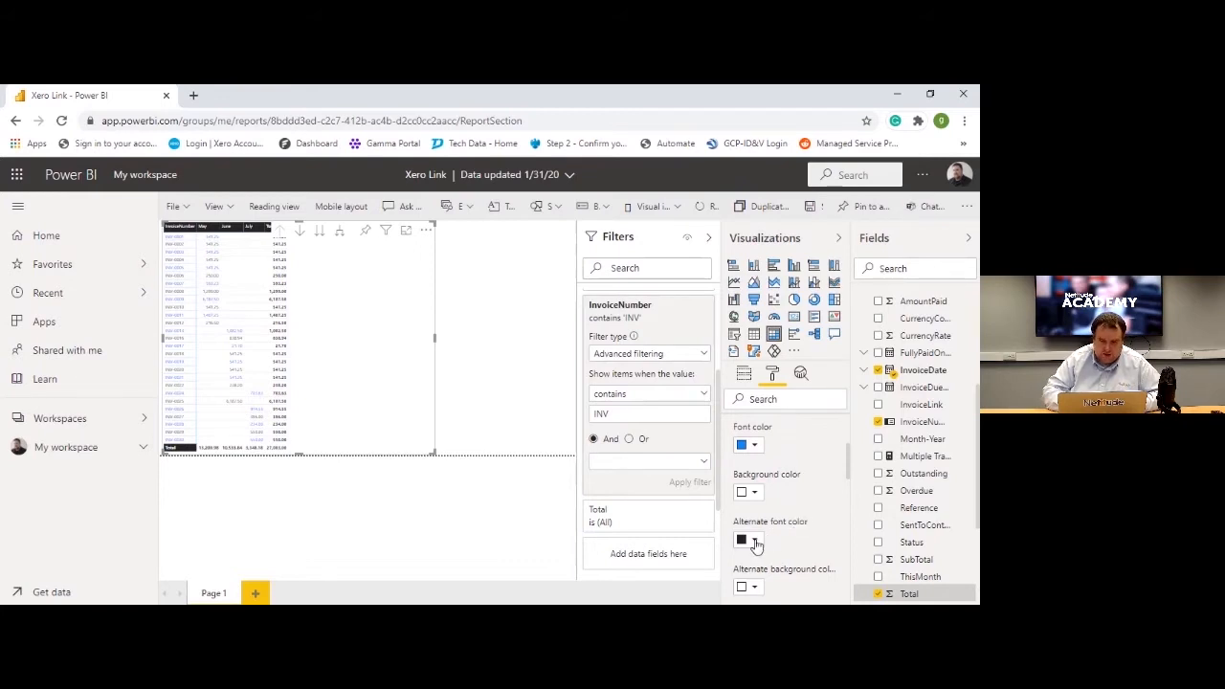
{"action": "left_click", "coordinate": [755, 541]}
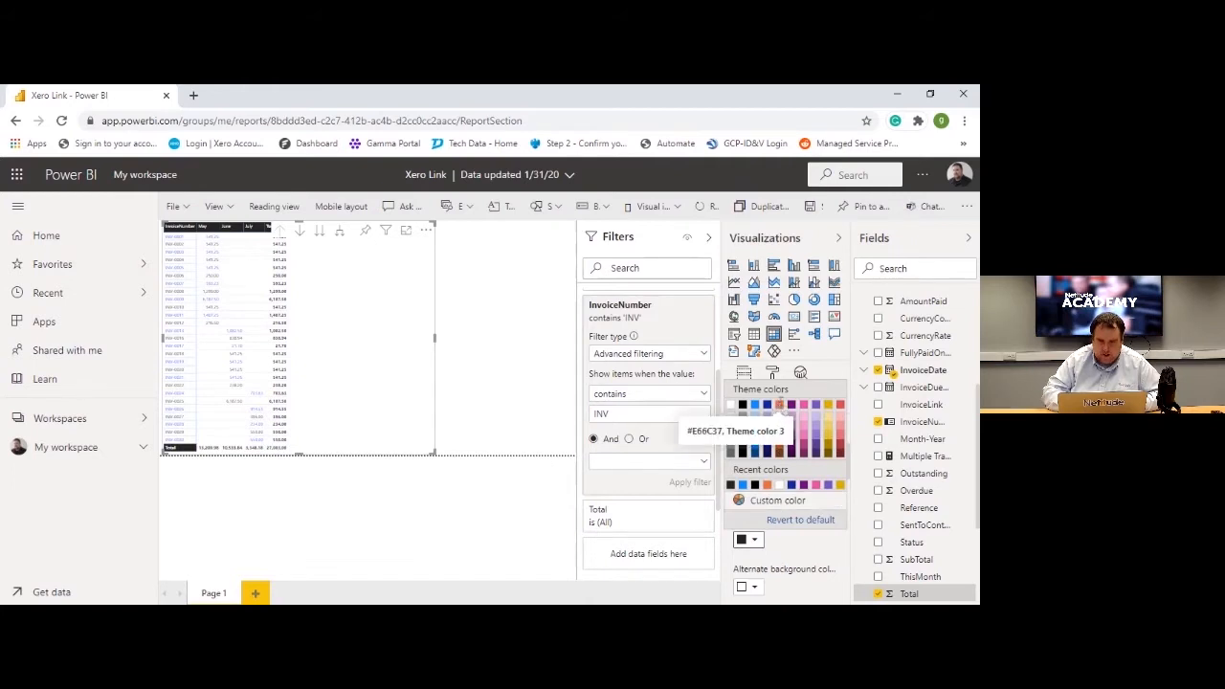
{"action": "left_click", "coordinate": [780, 407]}
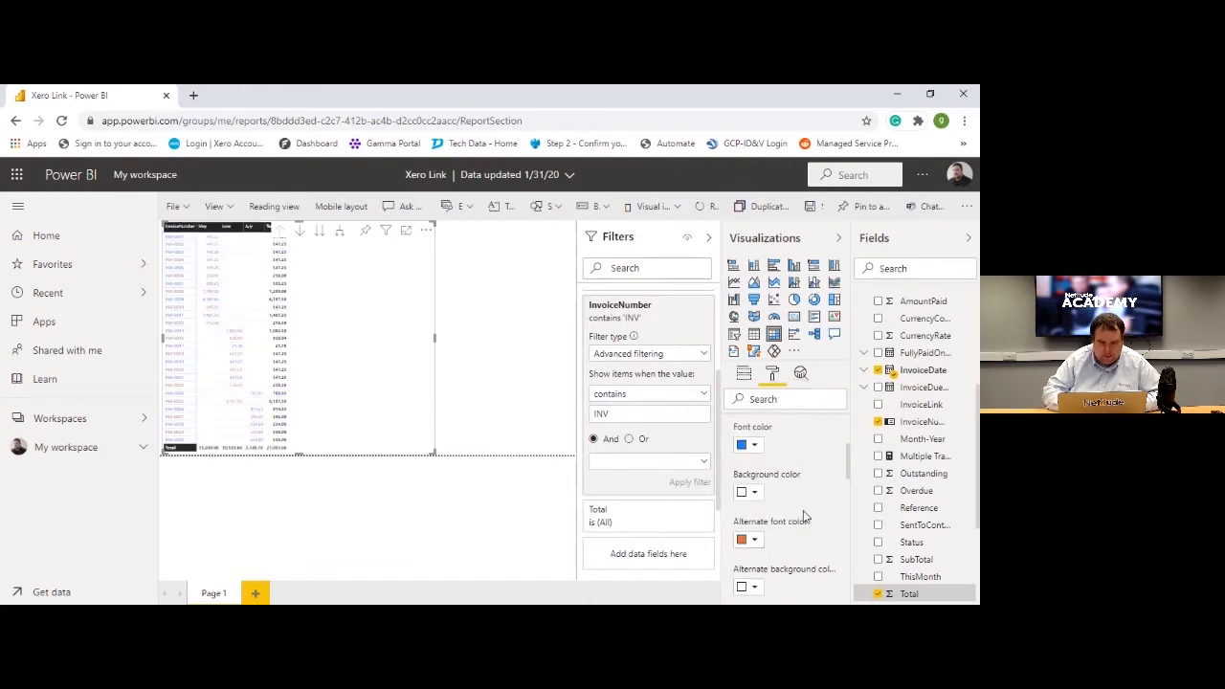
- Set the matrix values' background color to light pink and their alternate background color to yellow
{"action": "scroll", "coordinate": [810, 517], "scroll_direction": "down", "scroll_amount": 1}
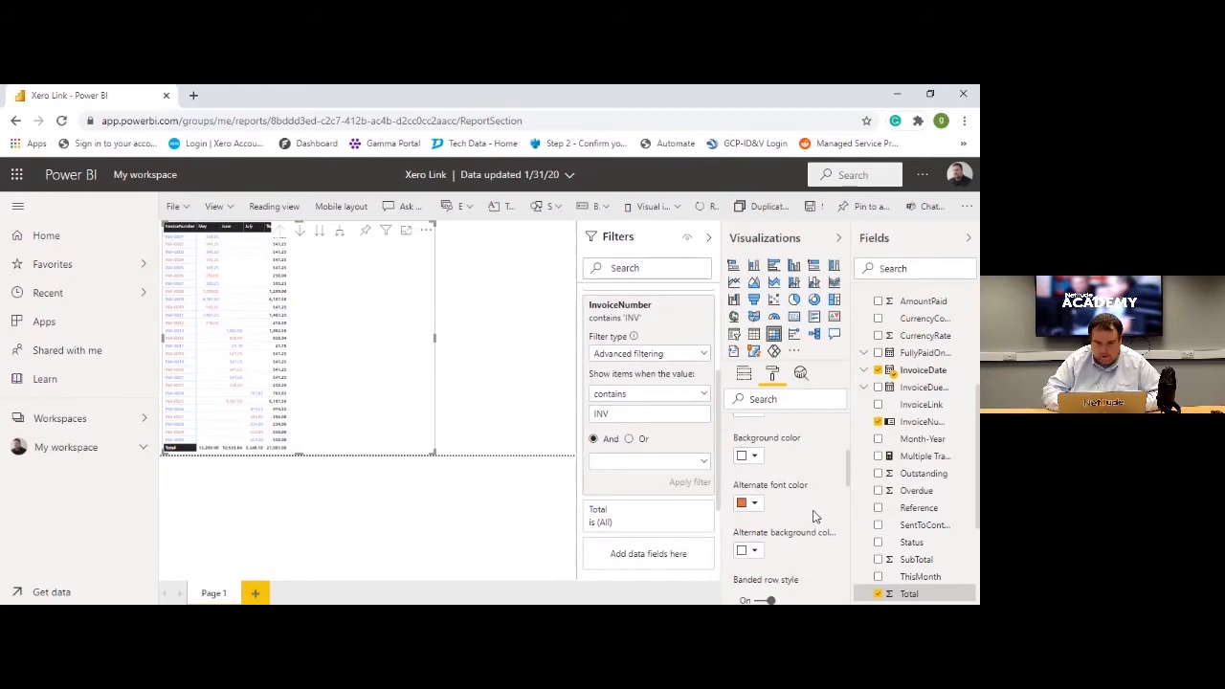
{"action": "left_click", "coordinate": [755, 457]}
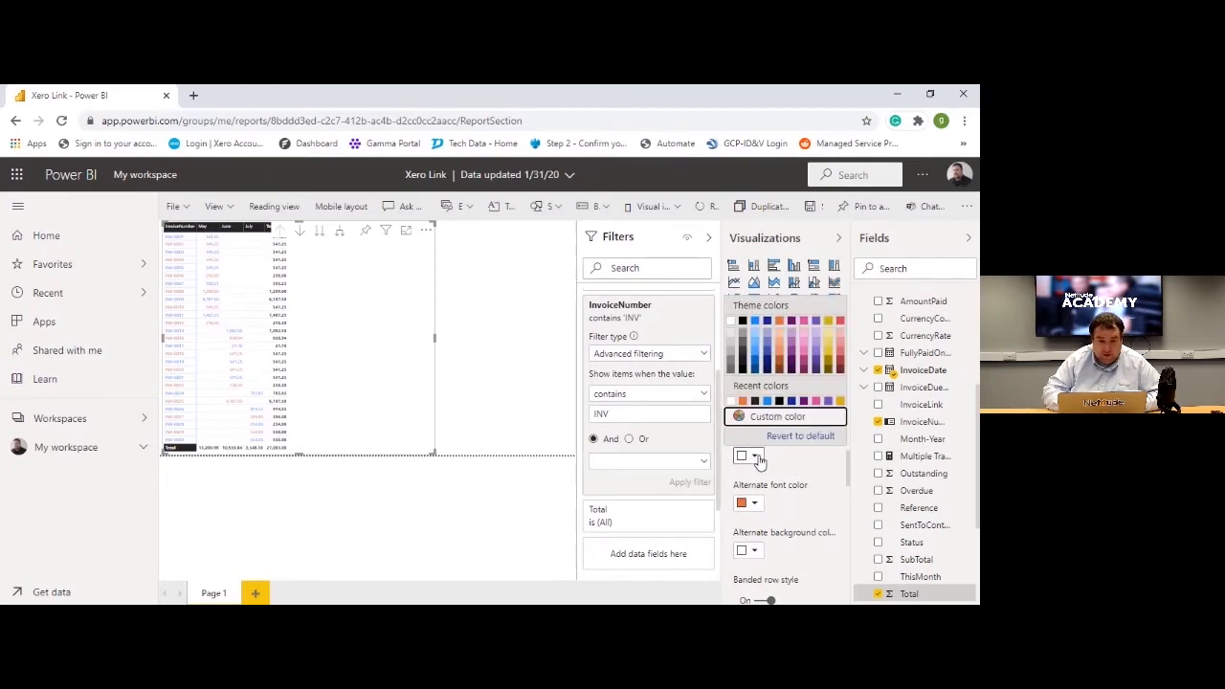
{"action": "left_click", "coordinate": [804, 332]}
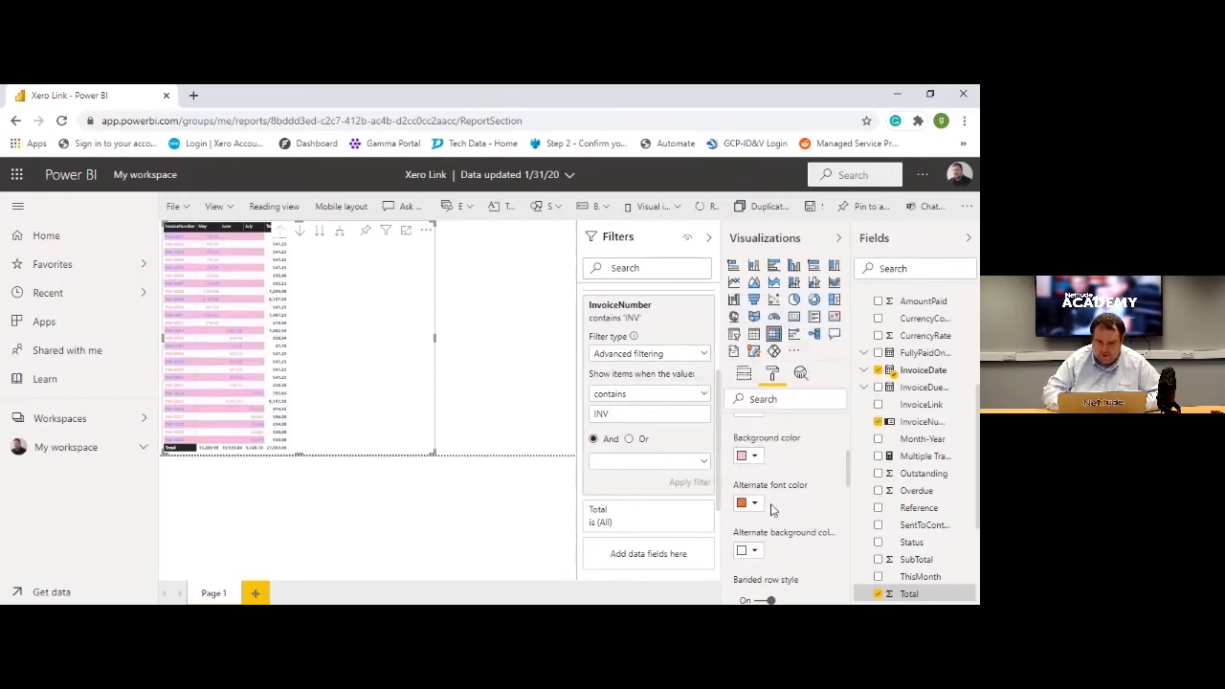
{"action": "left_click", "coordinate": [755, 554]}
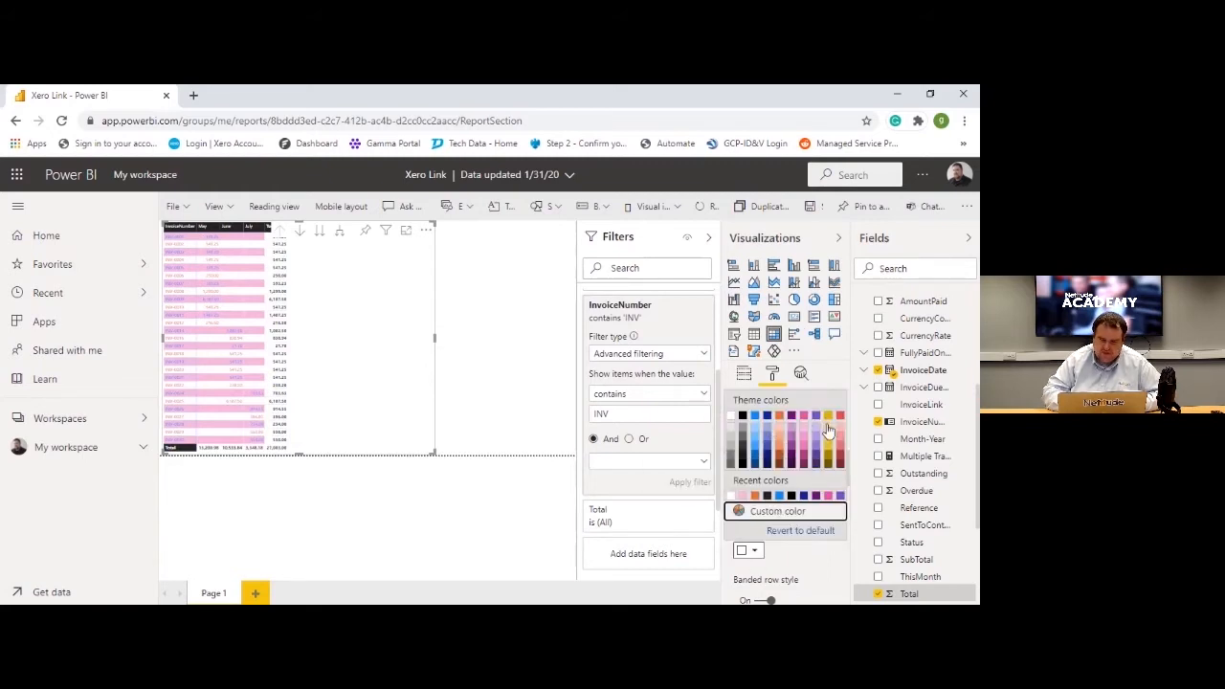
{"action": "left_click", "coordinate": [831, 449]}
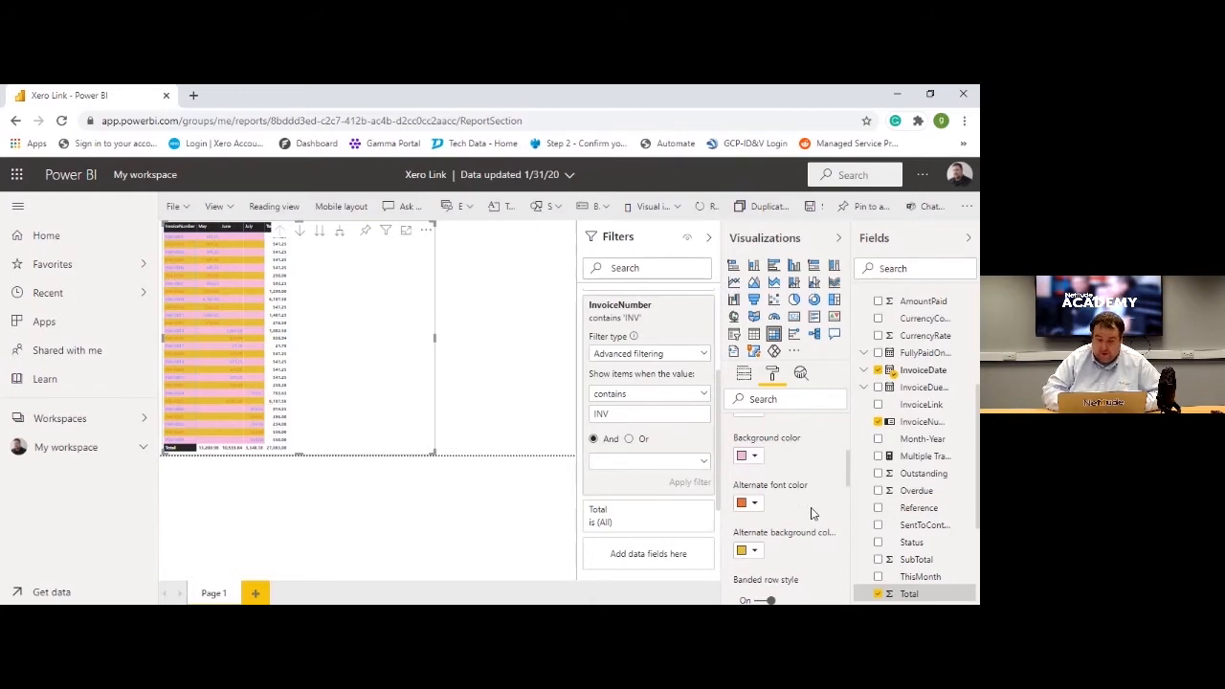
- Set both the background color and the alternate background color of the matrix values back to white
{"action": "scroll", "coordinate": [811, 510], "scroll_direction": "down", "scroll_amount": 3}
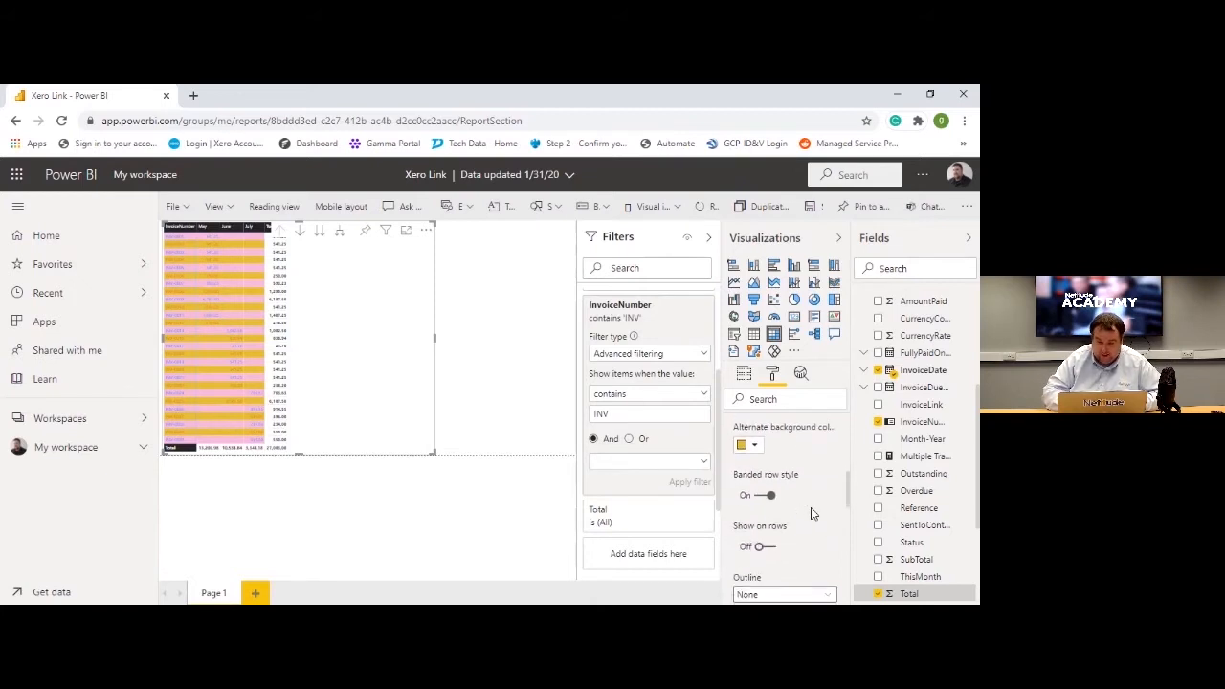
{"action": "scroll", "coordinate": [811, 512], "scroll_direction": "up", "scroll_amount": 1}
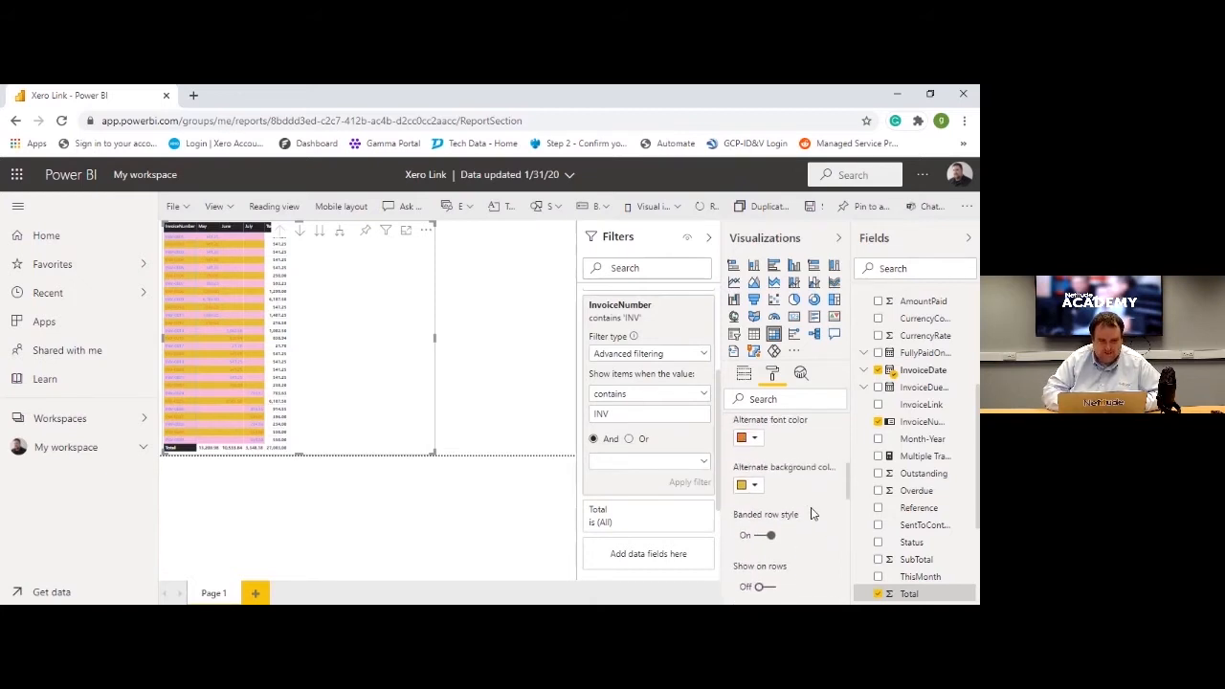
{"action": "scroll", "coordinate": [811, 507], "scroll_direction": "up", "scroll_amount": 2}
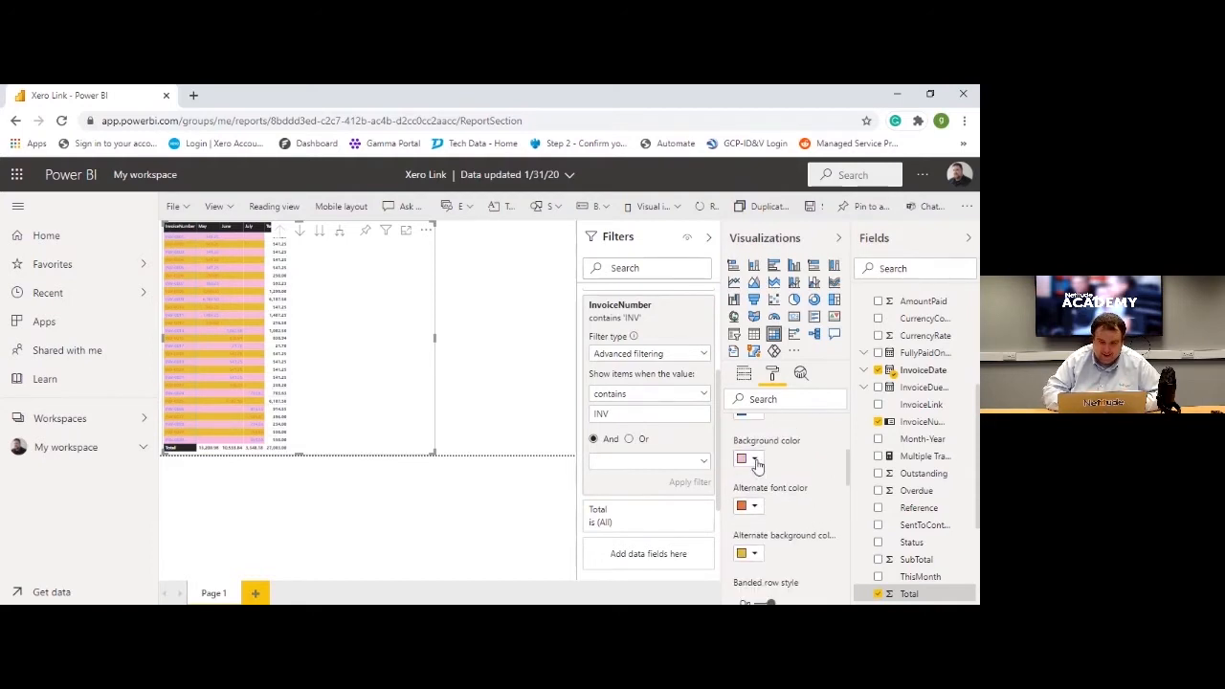
{"action": "left_click", "coordinate": [760, 465]}
{"action": "left_click", "coordinate": [731, 328]}
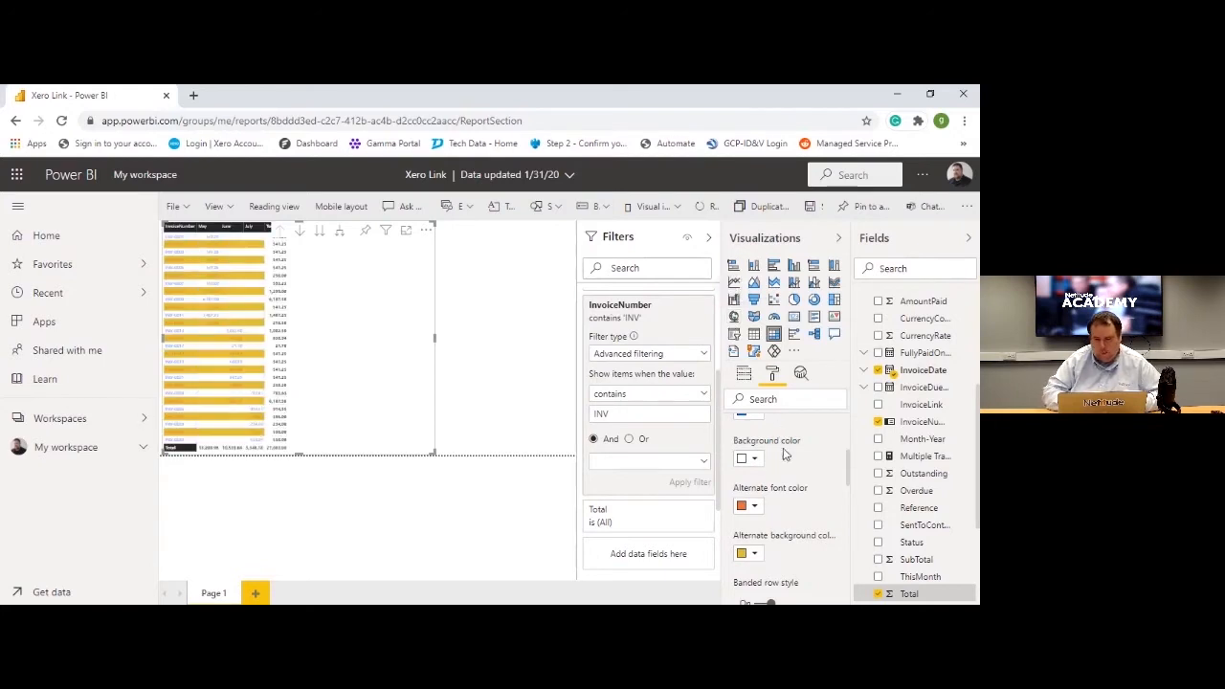
{"action": "scroll", "coordinate": [805, 481], "scroll_direction": "down", "scroll_amount": 2}
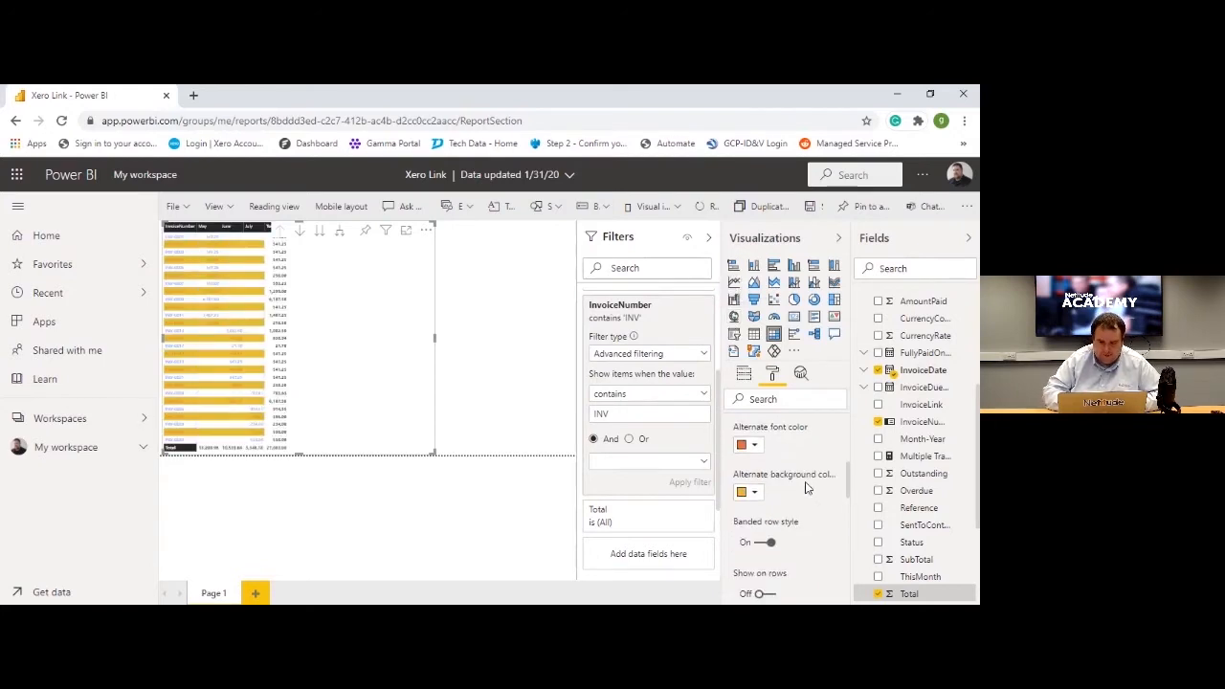
{"action": "left_click", "coordinate": [755, 493]}
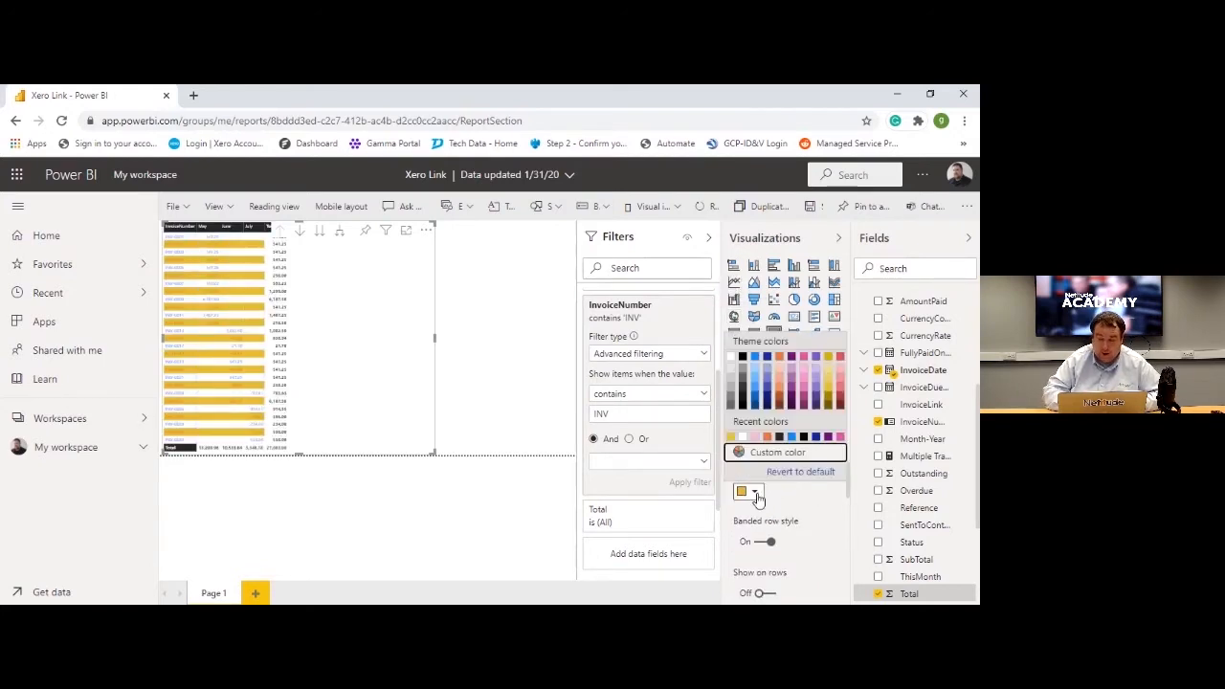
{"action": "left_click", "coordinate": [731, 359]}
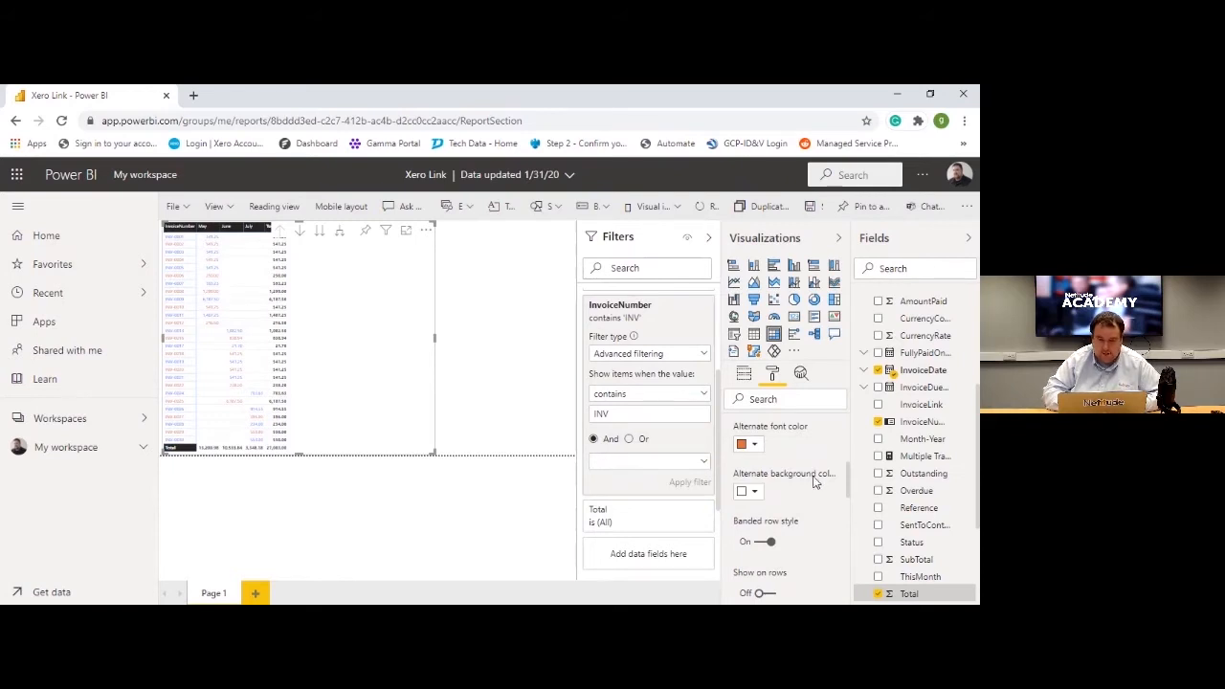
{"action": "scroll", "coordinate": [814, 483], "scroll_direction": "up", "scroll_amount": 1}
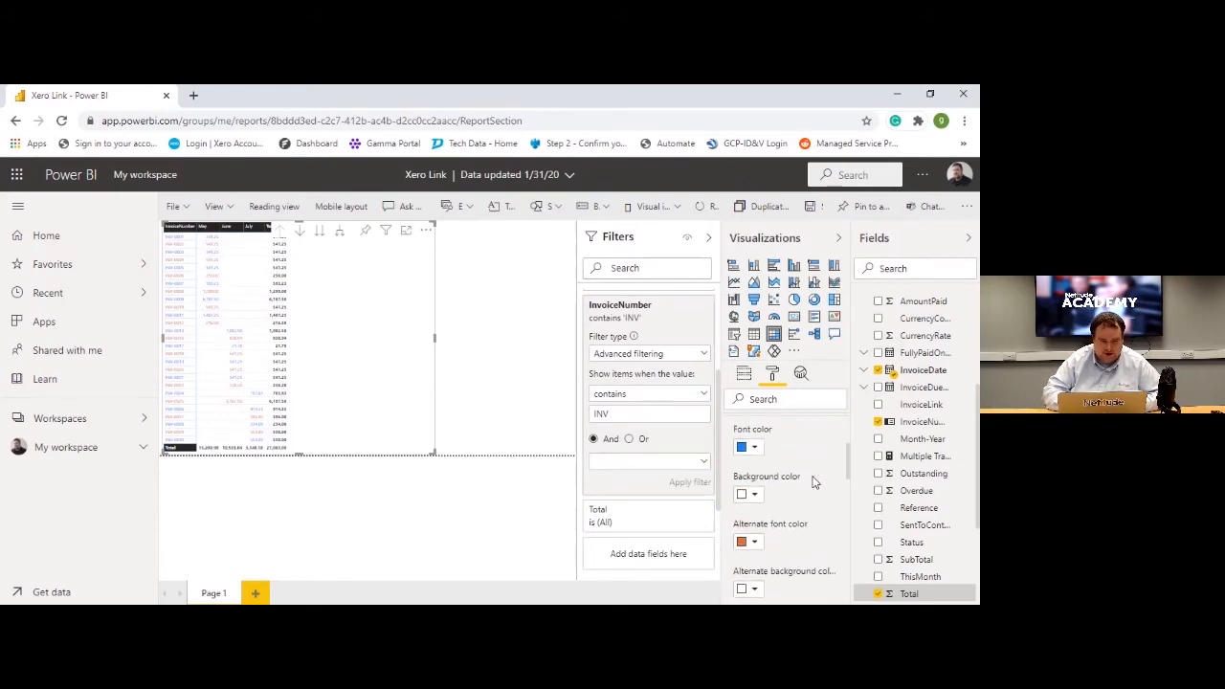
{"action": "scroll", "coordinate": [814, 482], "scroll_direction": "up", "scroll_amount": 2}
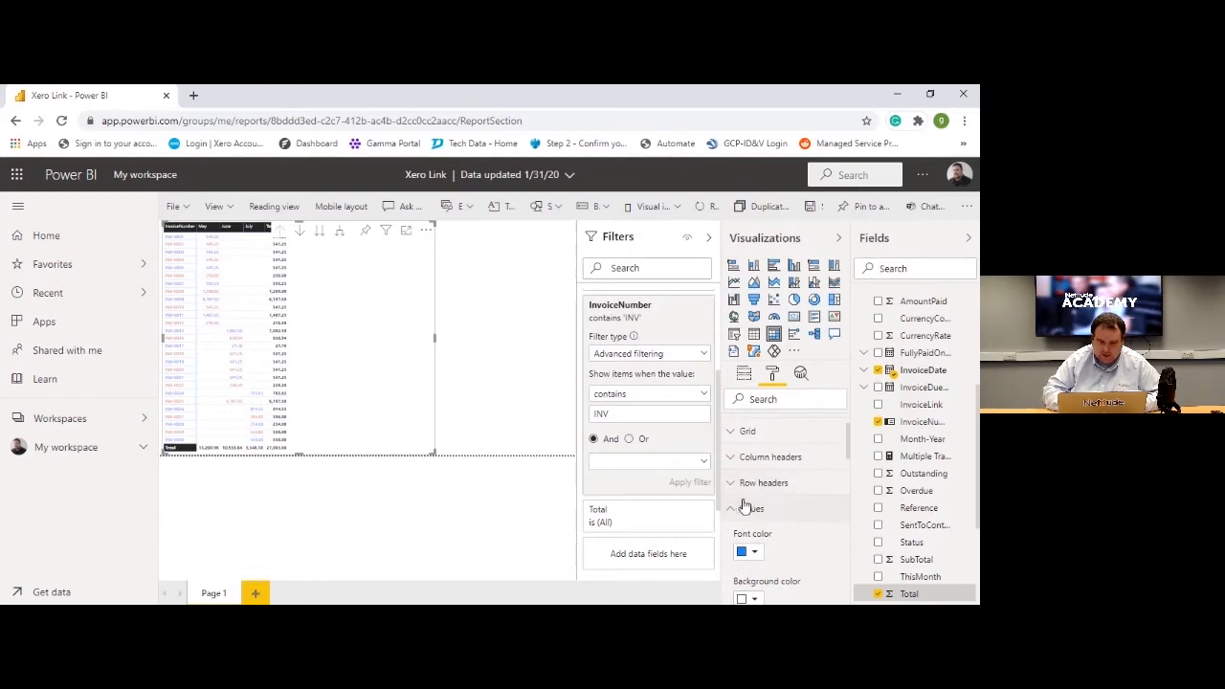
{"action": "left_click", "coordinate": [733, 512]}
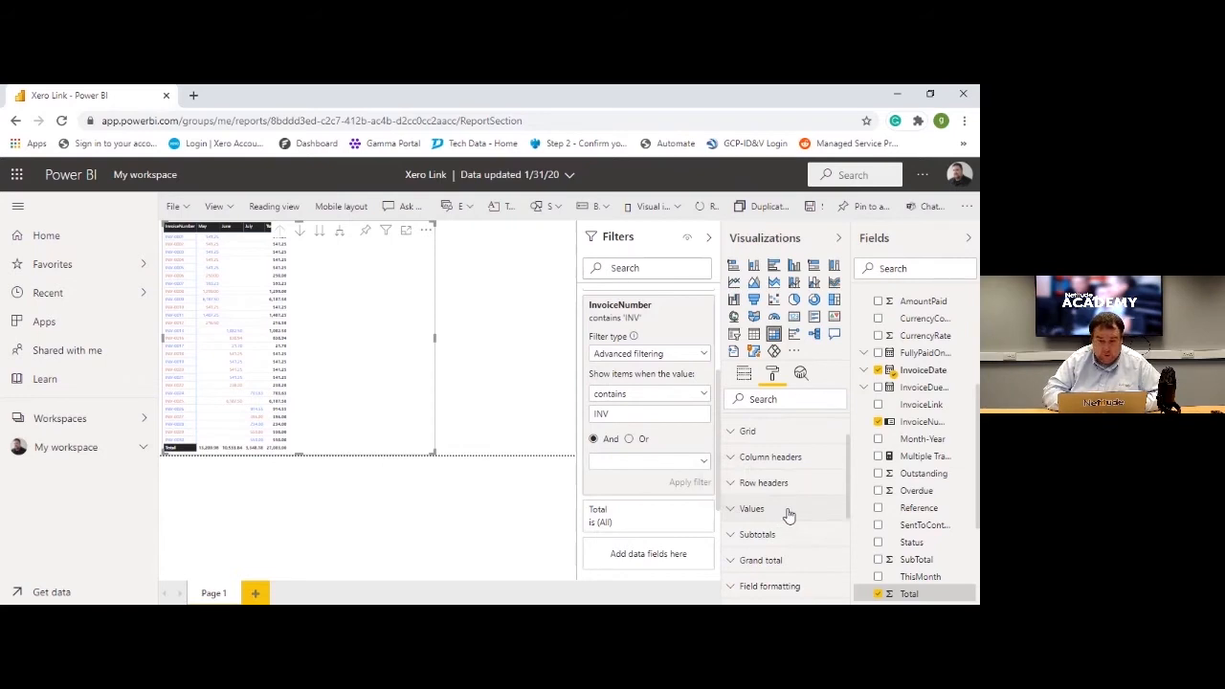
- Switch the matrix's row subtotals off and back on, and do the same with its column subtotals
{"action": "scroll", "coordinate": [789, 516], "scroll_direction": "down", "scroll_amount": 1}
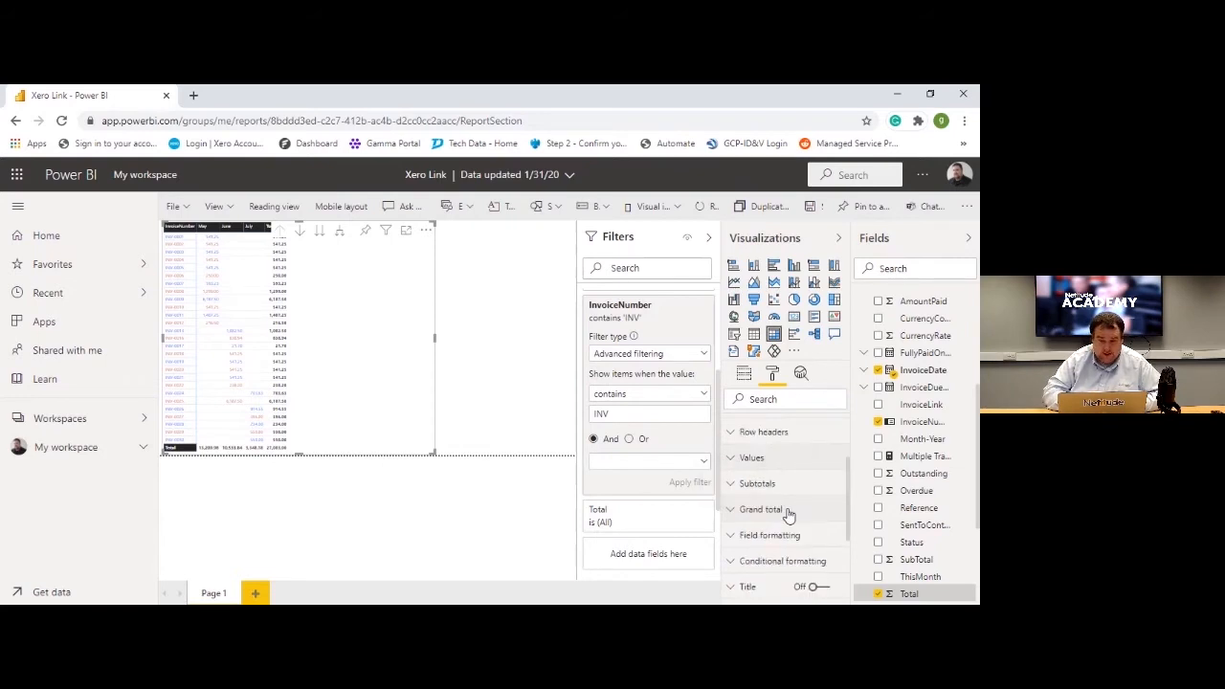
{"action": "left_click", "coordinate": [734, 486]}
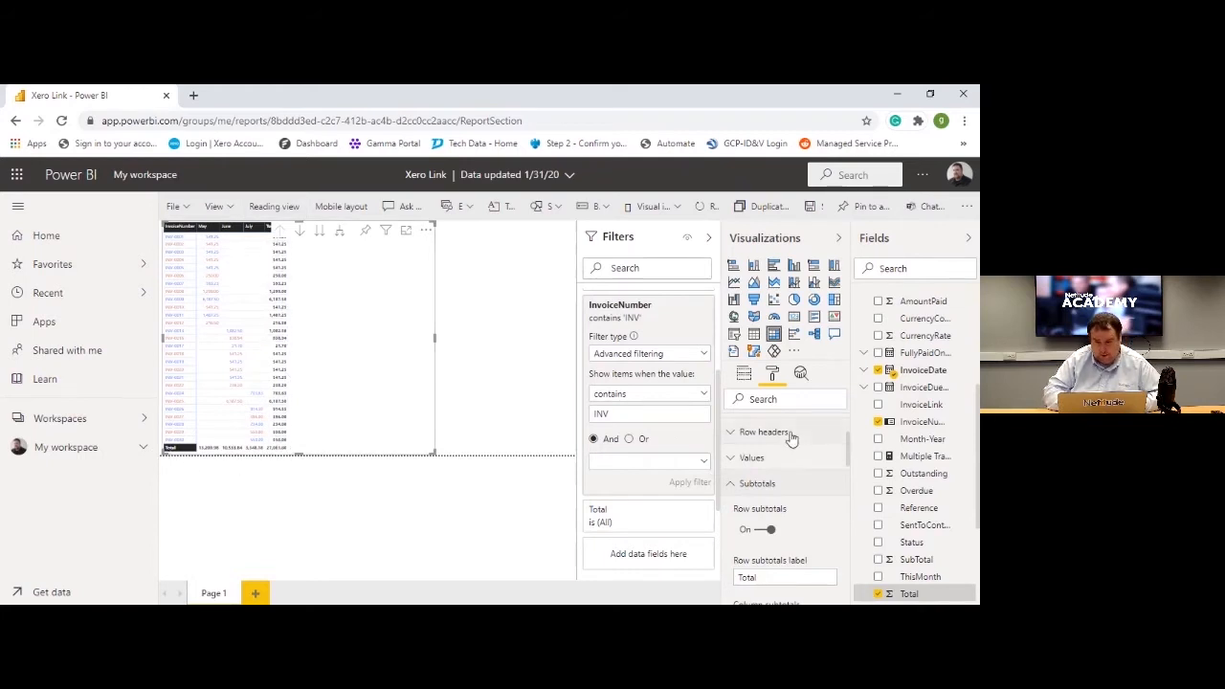
{"action": "scroll", "coordinate": [822, 540], "scroll_direction": "down", "scroll_amount": 1}
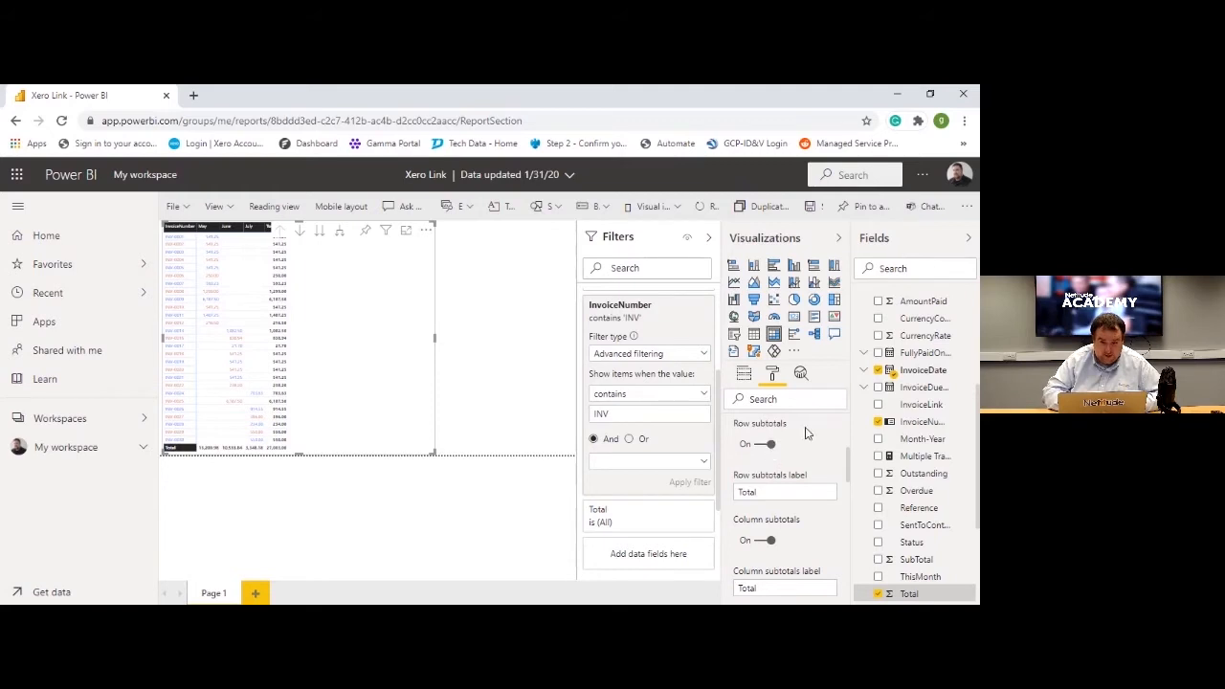
{"action": "scroll", "coordinate": [805, 433], "scroll_direction": "up", "scroll_amount": 1}
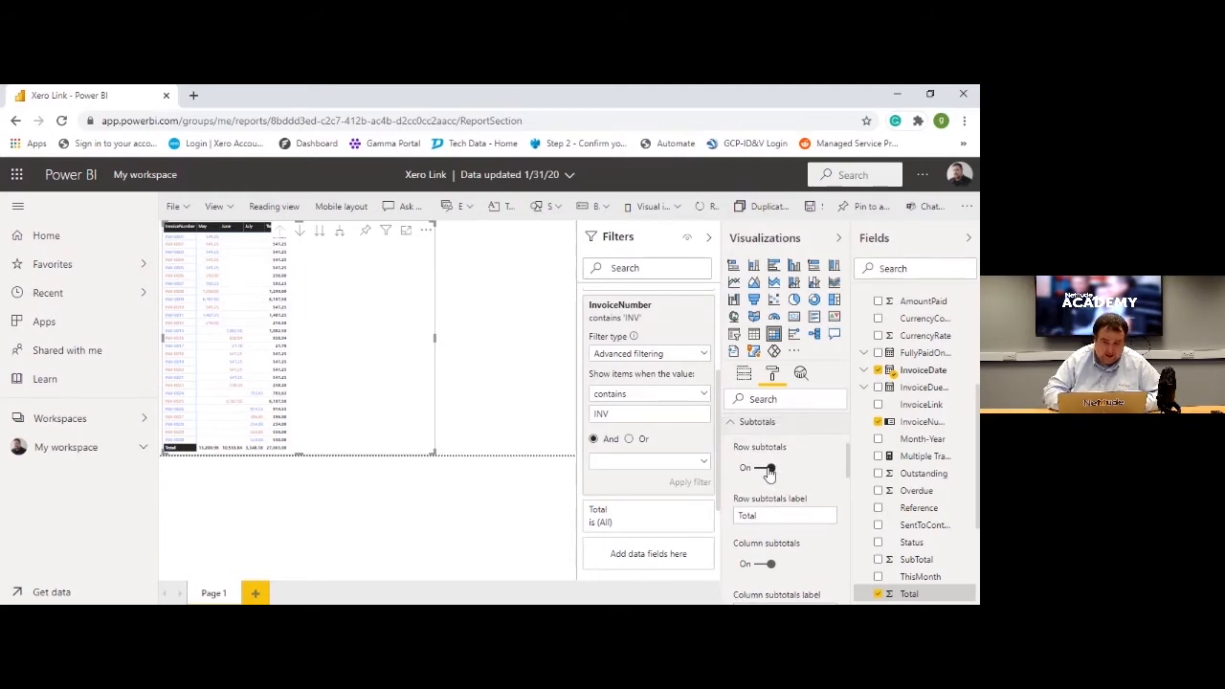
{"action": "left_click", "coordinate": [770, 469]}
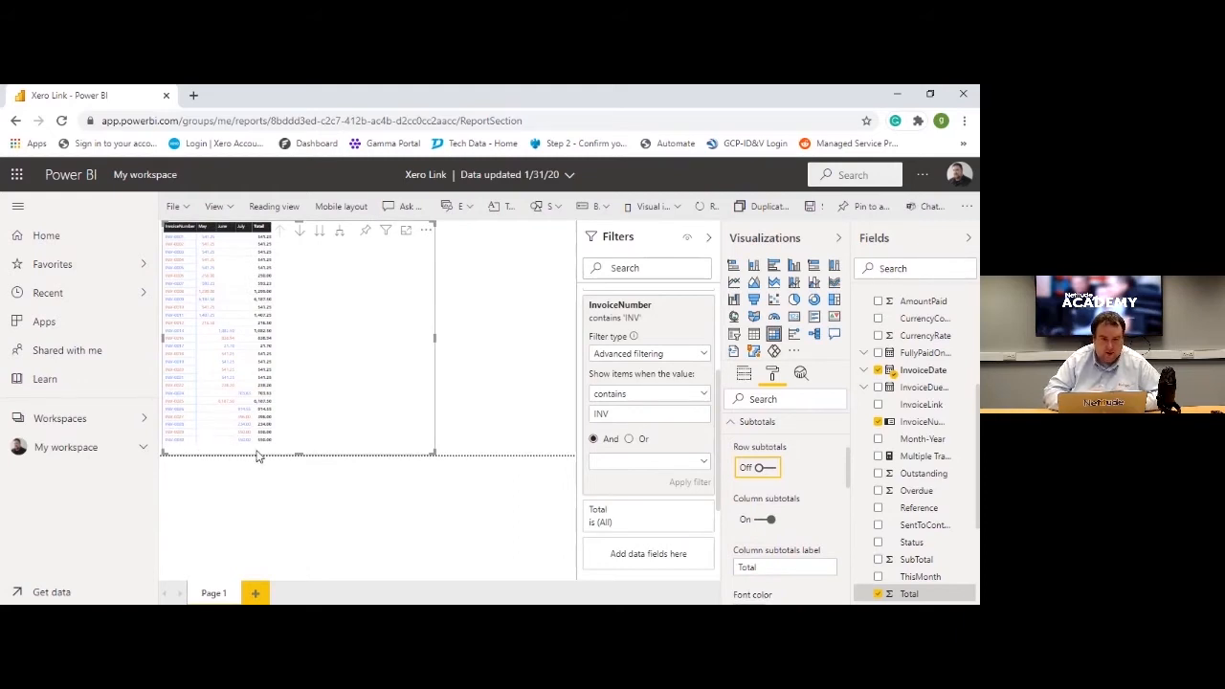
{"action": "left_click", "coordinate": [758, 469]}
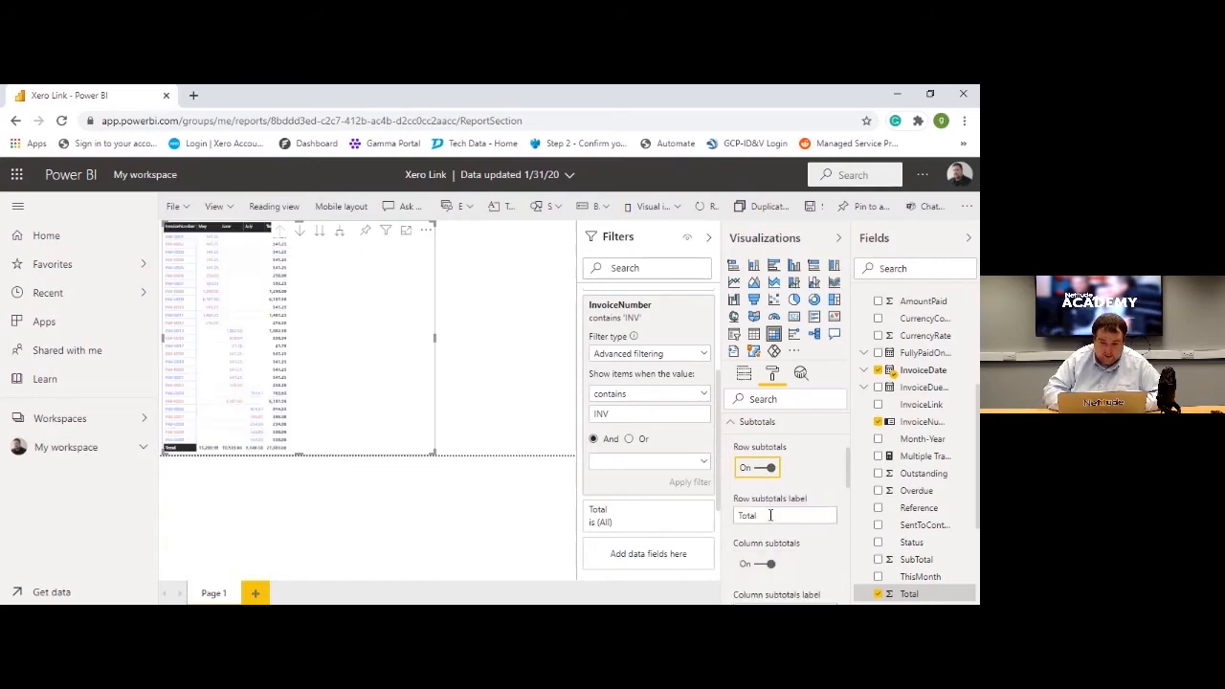
{"action": "left_click", "coordinate": [770, 564]}
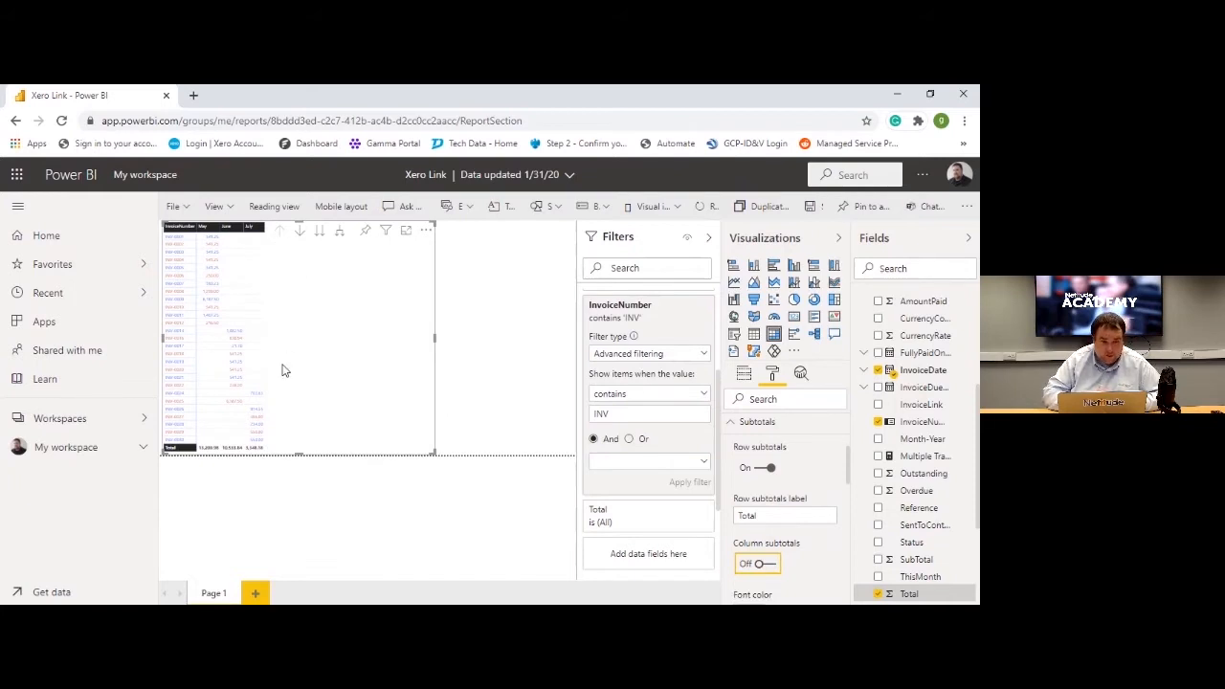
{"action": "left_click", "coordinate": [764, 565]}
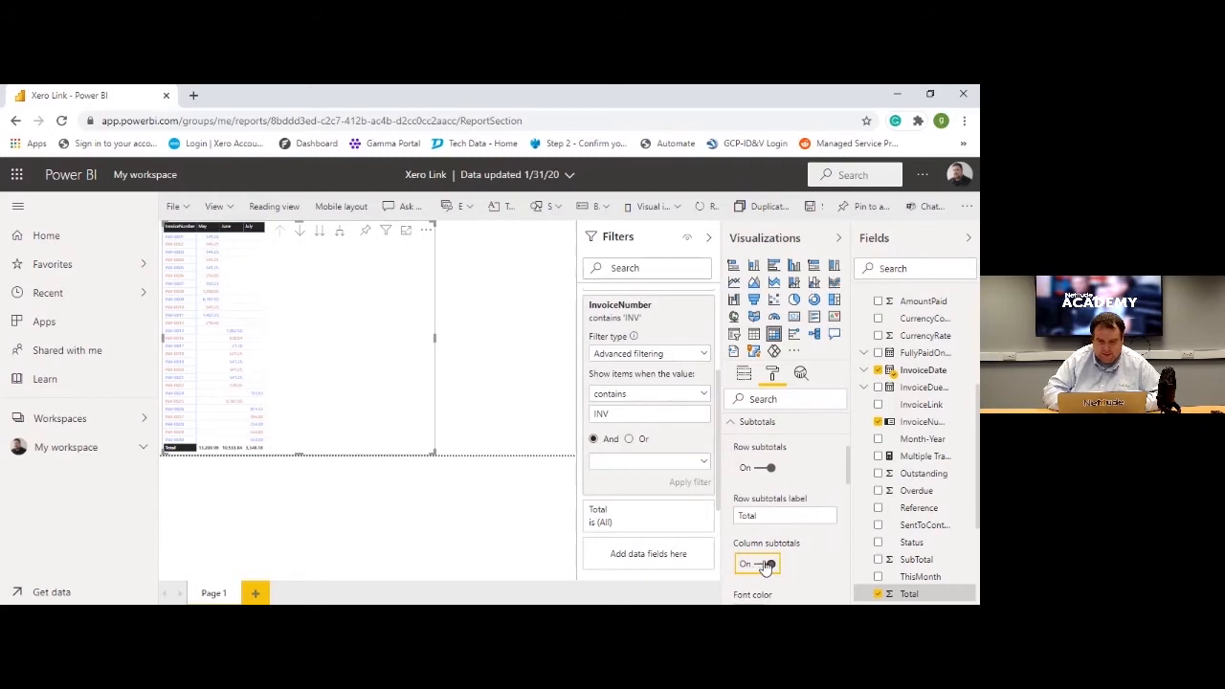
{"action": "left_click", "coordinate": [733, 423]}
- Turn on the matrix's title and set the title text to "Xero Invoice View"
{"action": "scroll", "coordinate": [775, 454], "scroll_direction": "down", "scroll_amount": 2}
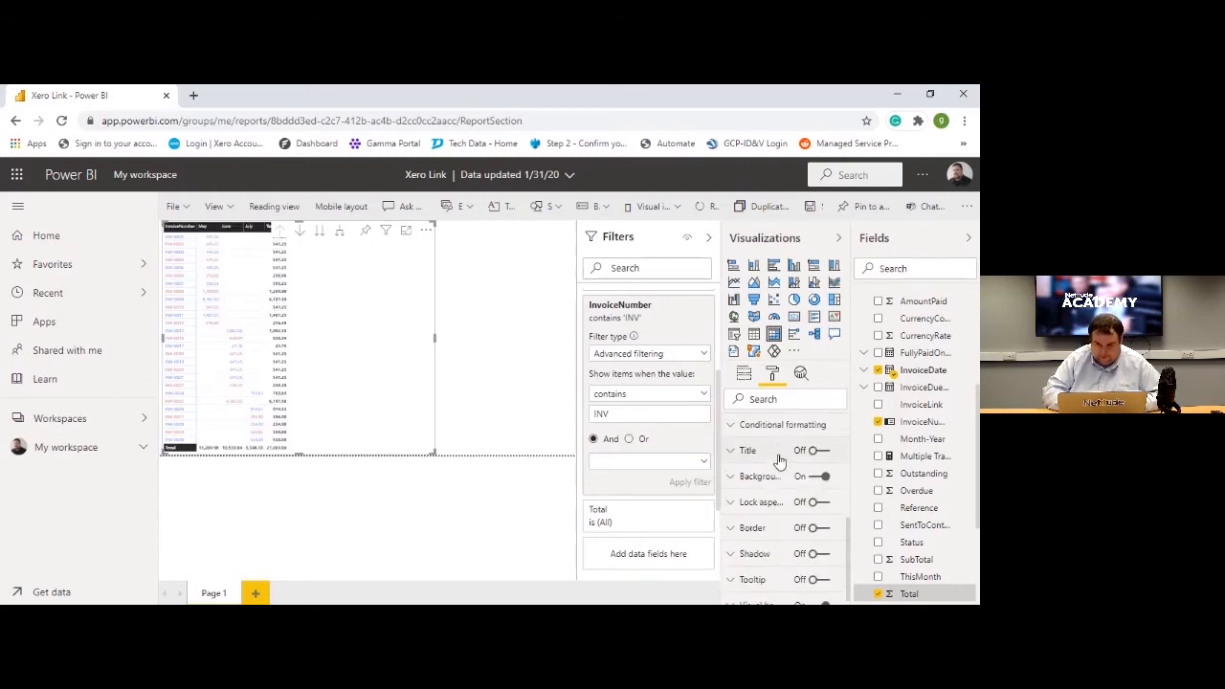
{"action": "left_click", "coordinate": [813, 447]}
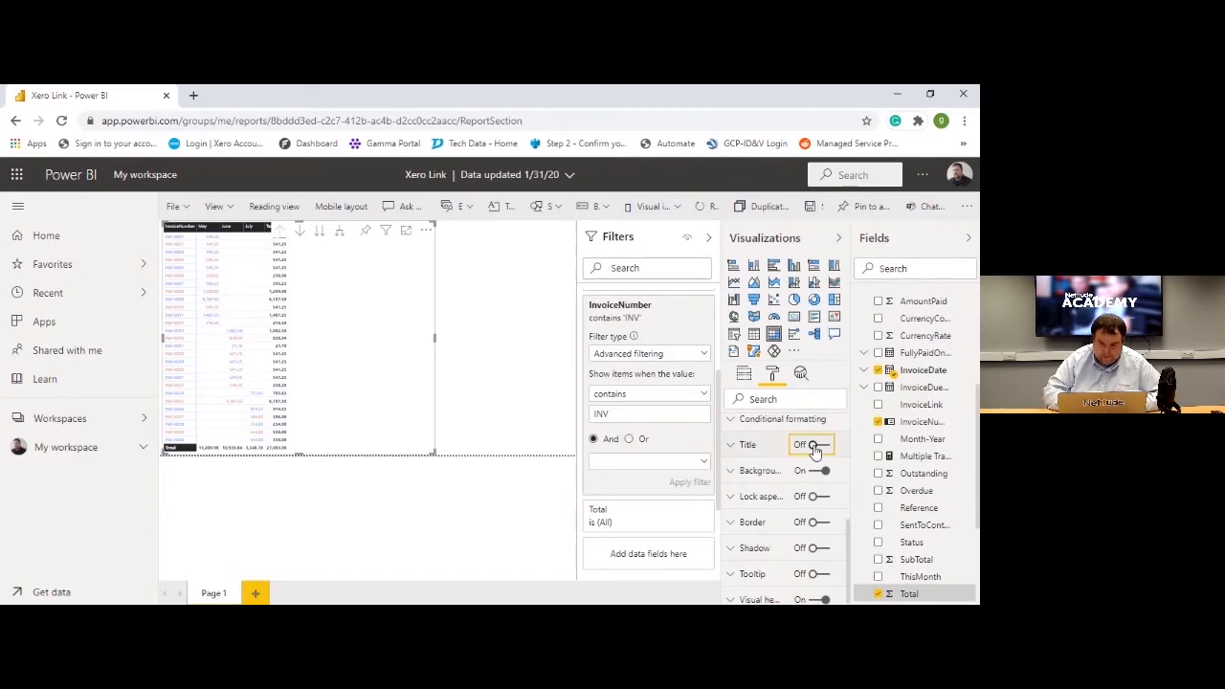
{"action": "left_click", "coordinate": [733, 445]}
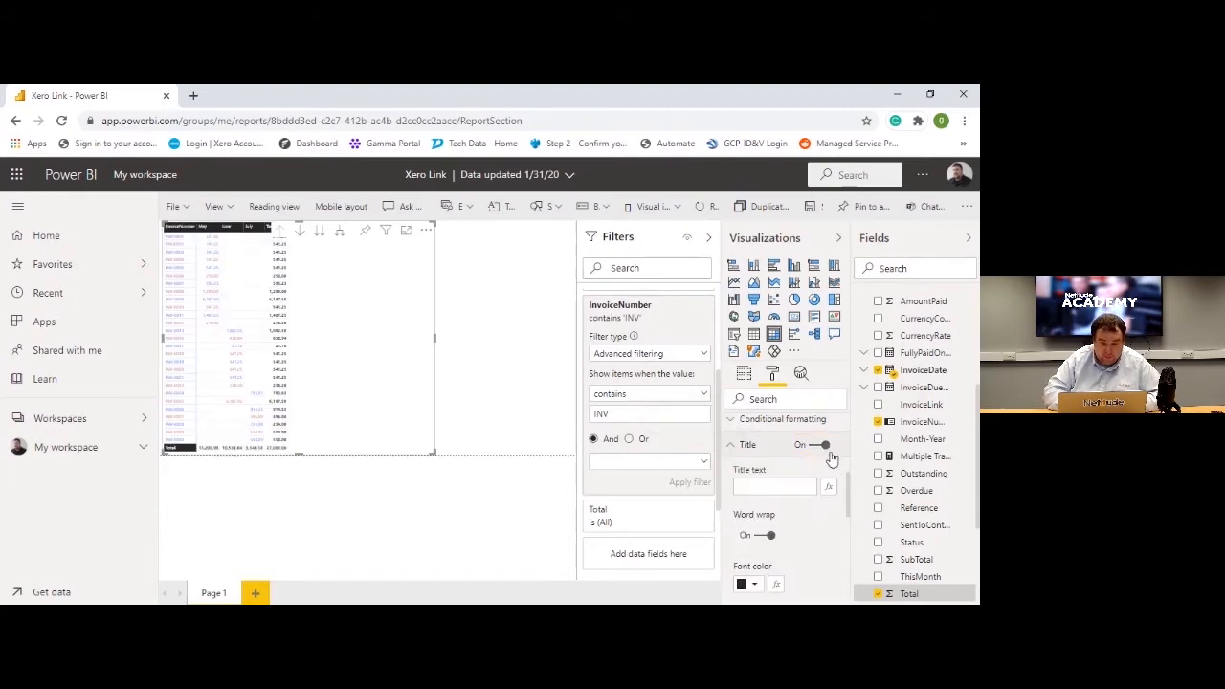
{"action": "left_click", "coordinate": [768, 490]}
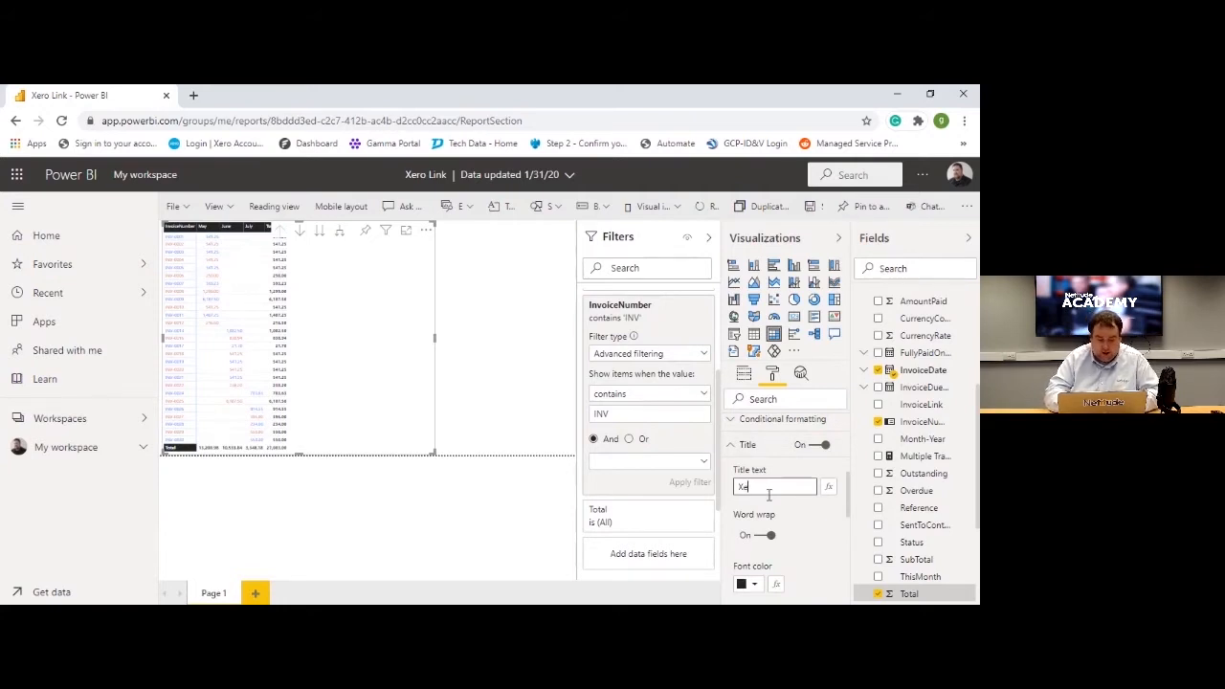
{"action": "type", "text": "Xero Vu"}
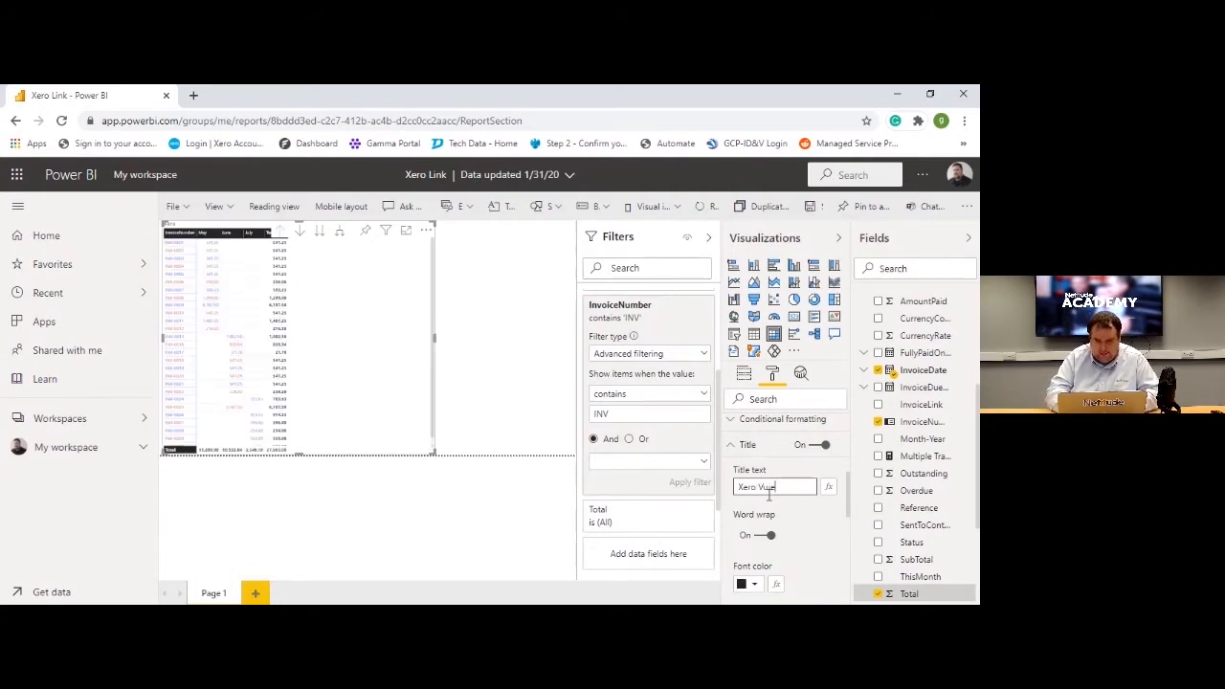
{"action": "key", "text": "BackSpace"}
{"action": "key", "text": "BackSpace"}
{"action": "key", "text": "BackSpace"}
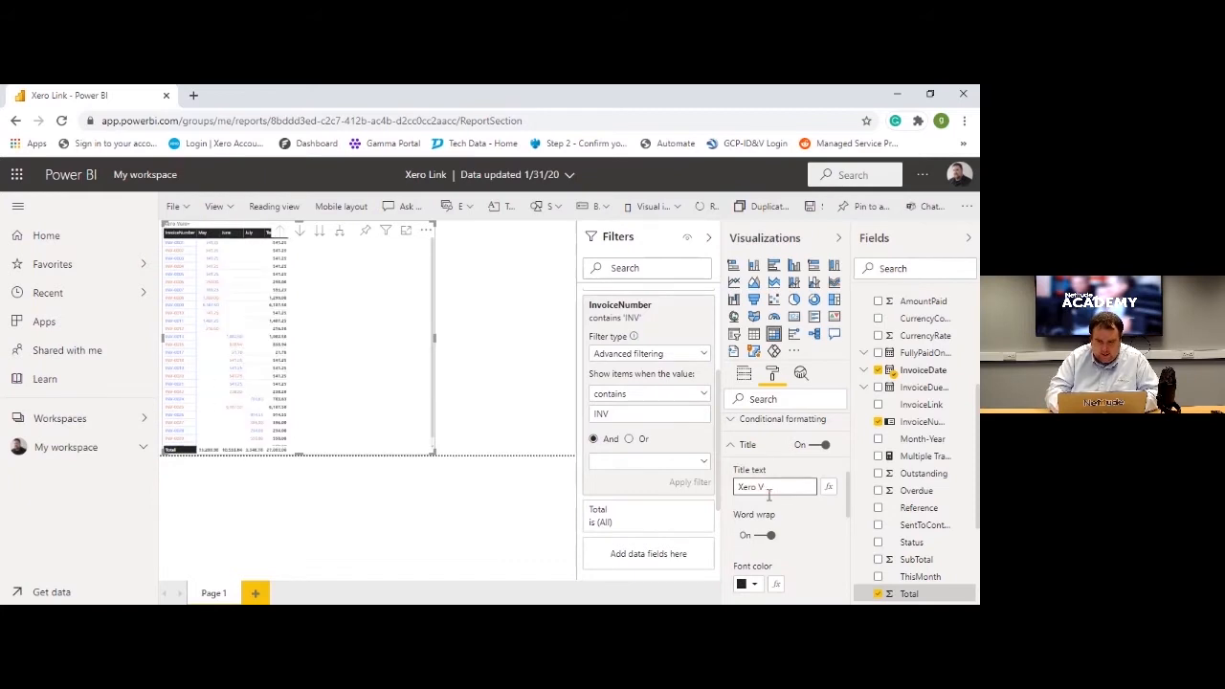
{"action": "type", "text": "Invoice "}
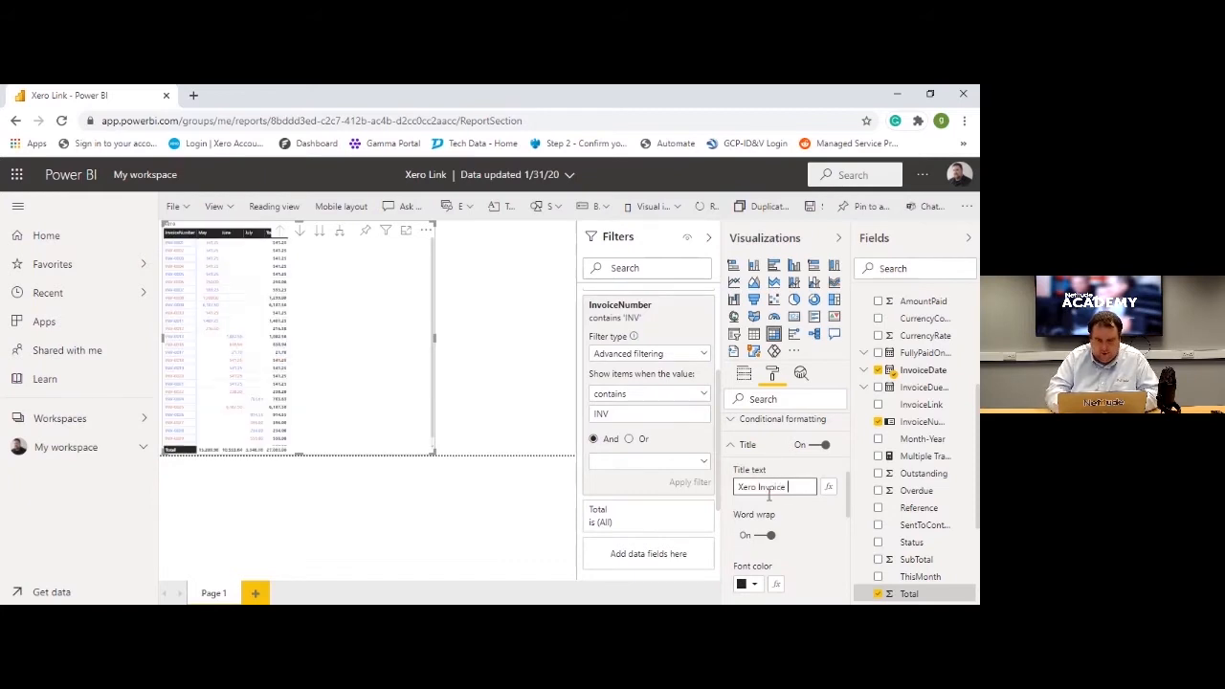
{"action": "type", "text": "View"}
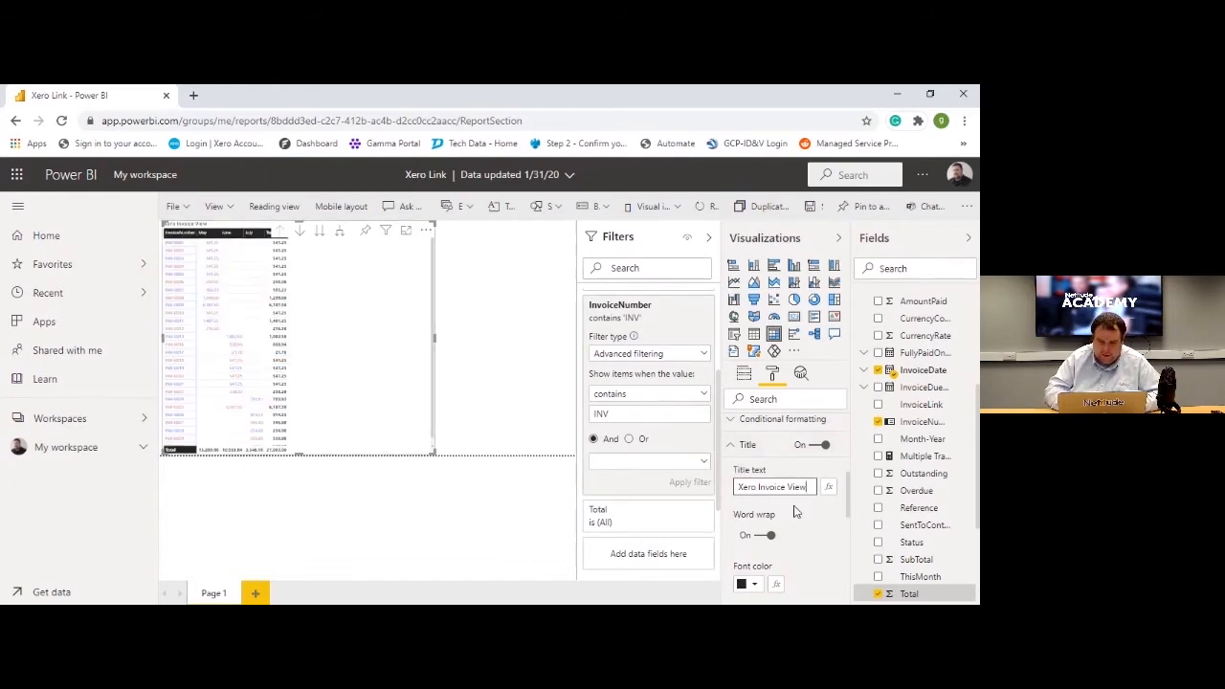
- Center the matrix title and set its text size to 25 pt
{"action": "scroll", "coordinate": [804, 533], "scroll_direction": "down", "scroll_amount": 4}
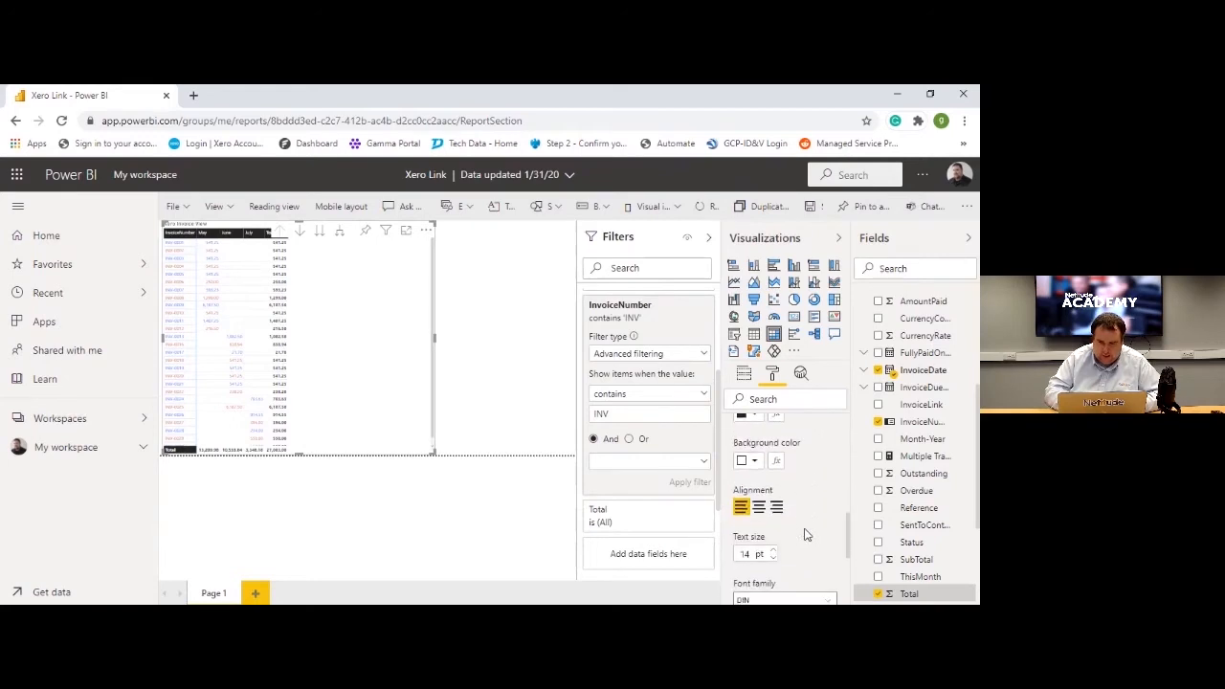
{"action": "left_click", "coordinate": [760, 509]}
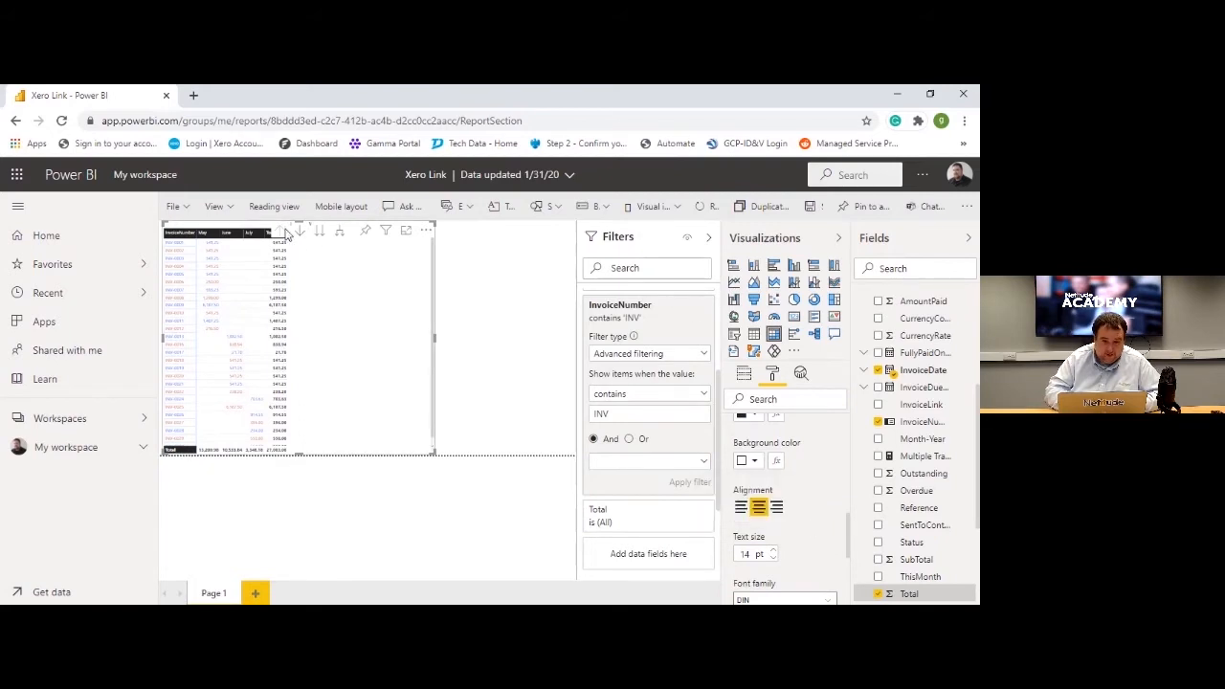
{"action": "scroll", "coordinate": [811, 517], "scroll_direction": "down", "scroll_amount": 2}
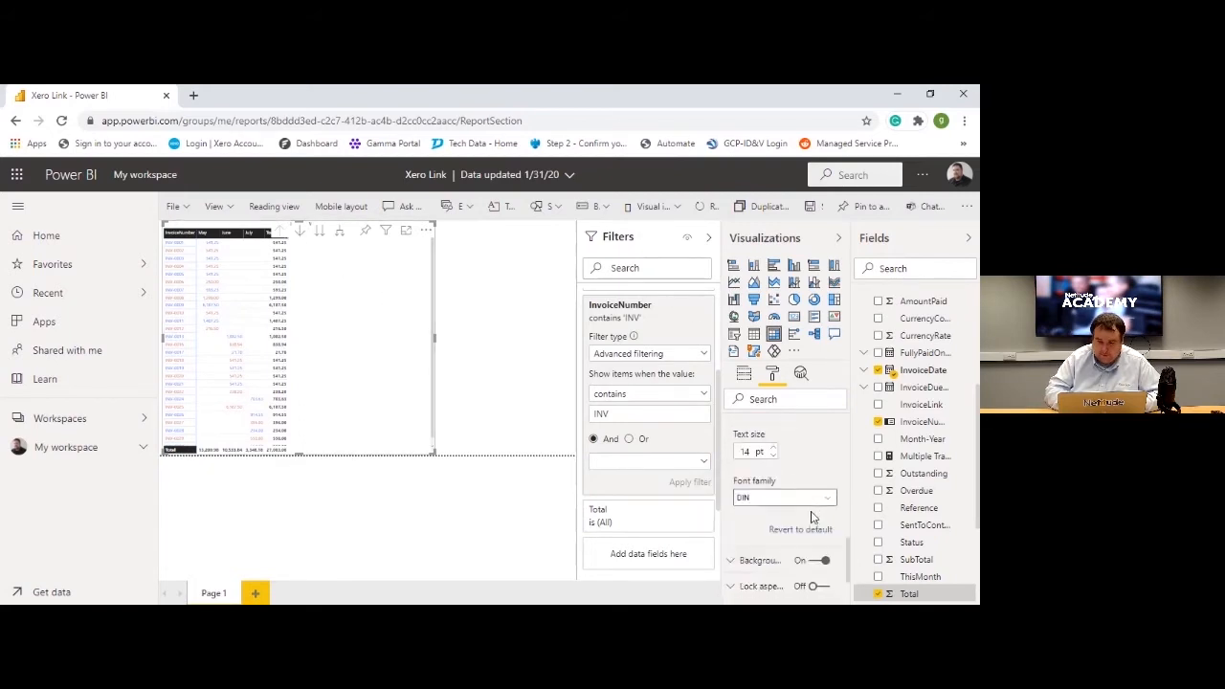
{"action": "left_click", "coordinate": [774, 448]}
{"action": "left_click", "coordinate": [774, 448]}
{"action": "left_click", "coordinate": [774, 448]}
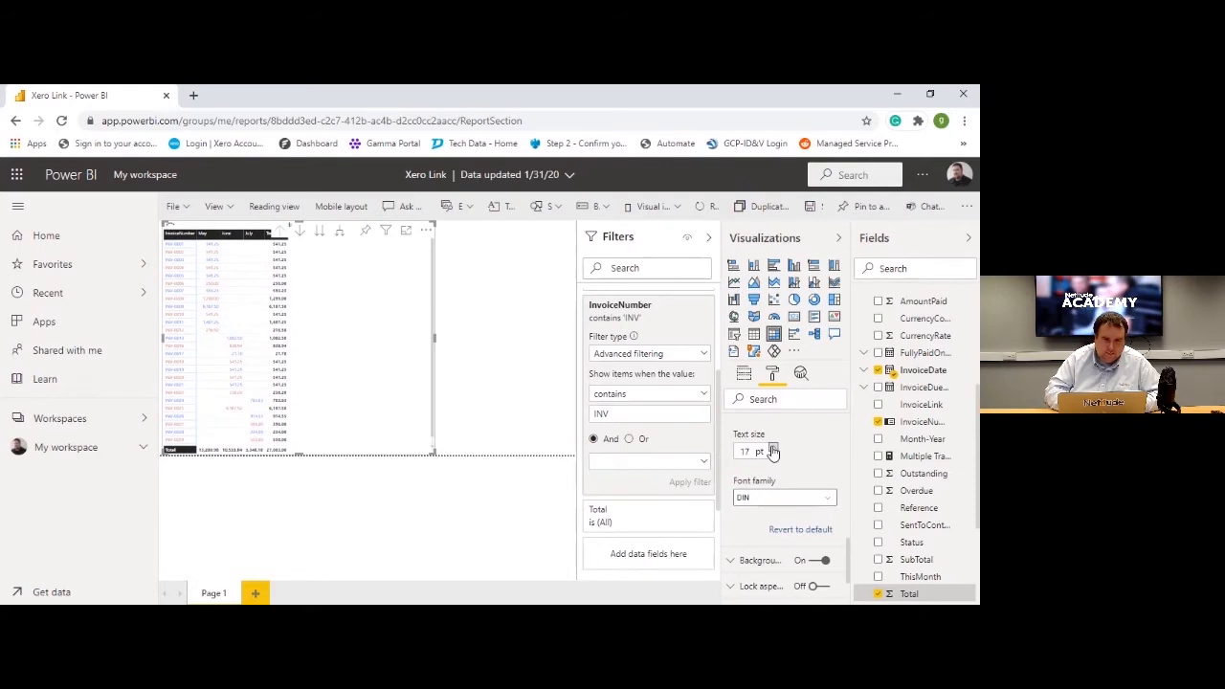
{"action": "left_click", "coordinate": [774, 448]}
{"action": "left_click", "coordinate": [773, 448]}
{"action": "left_click", "coordinate": [773, 448]}
{"action": "left_click", "coordinate": [773, 448]}
{"action": "left_click", "coordinate": [774, 448]}
{"action": "left_click", "coordinate": [774, 448]}
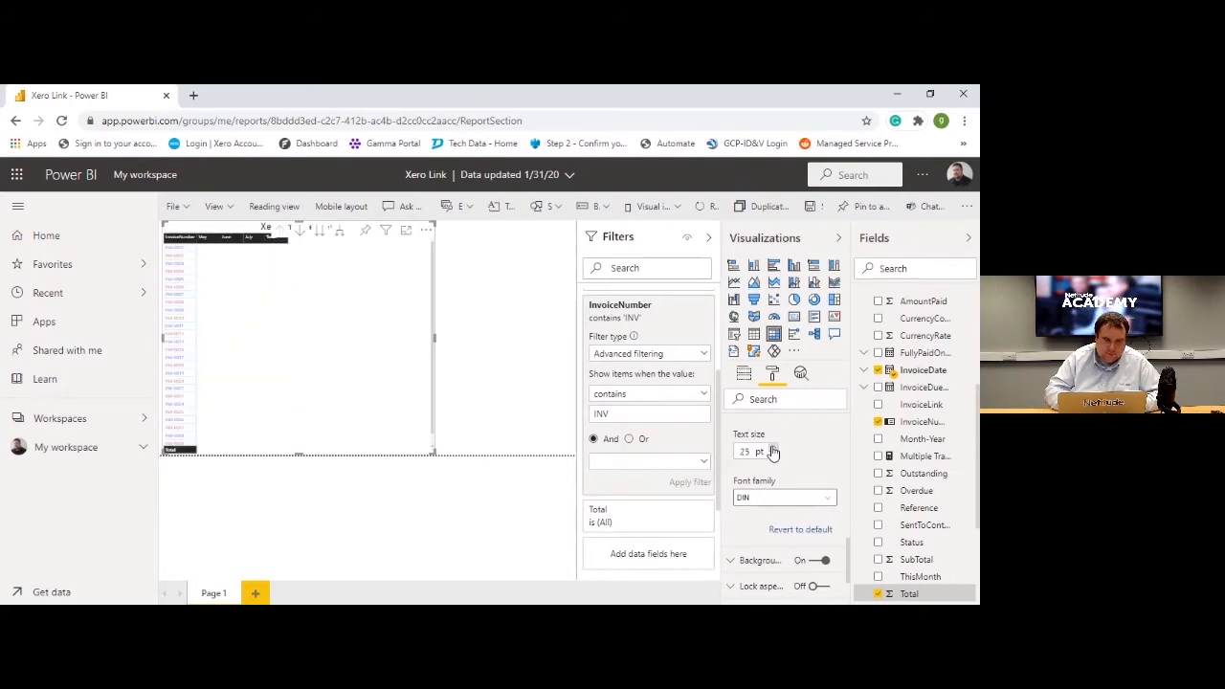
{"action": "left_click", "coordinate": [773, 448]}
{"action": "left_click", "coordinate": [773, 448]}
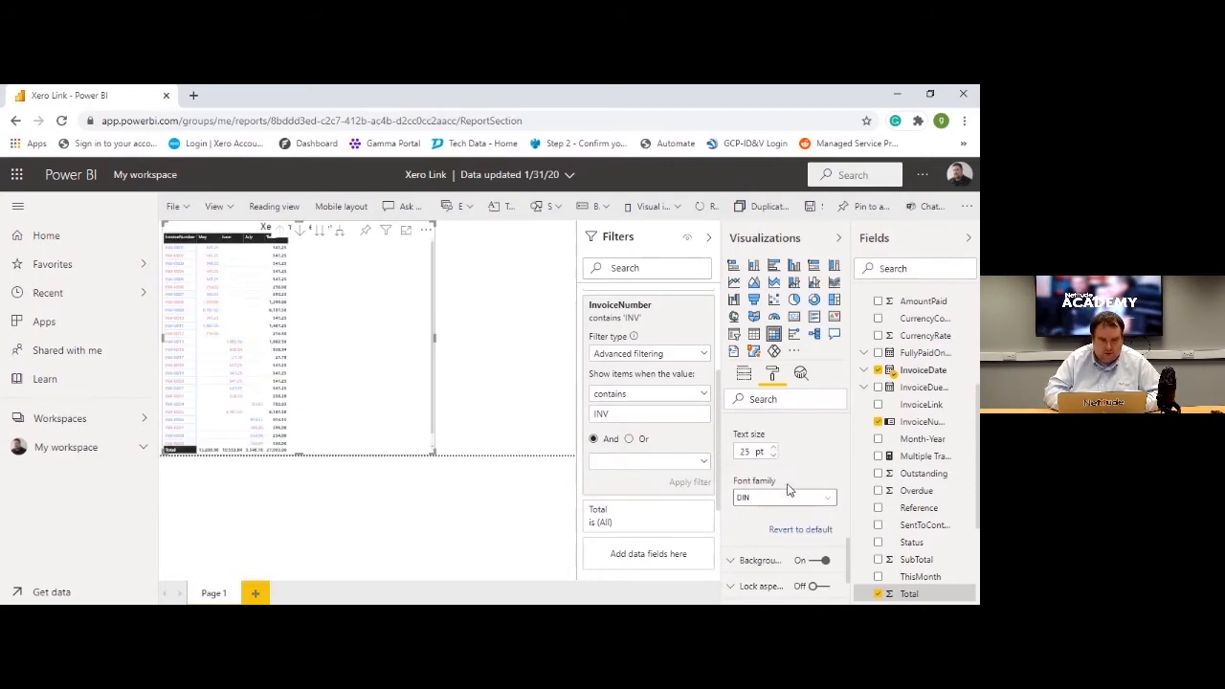
{"action": "scroll", "coordinate": [816, 441], "scroll_direction": "up", "scroll_amount": 1}
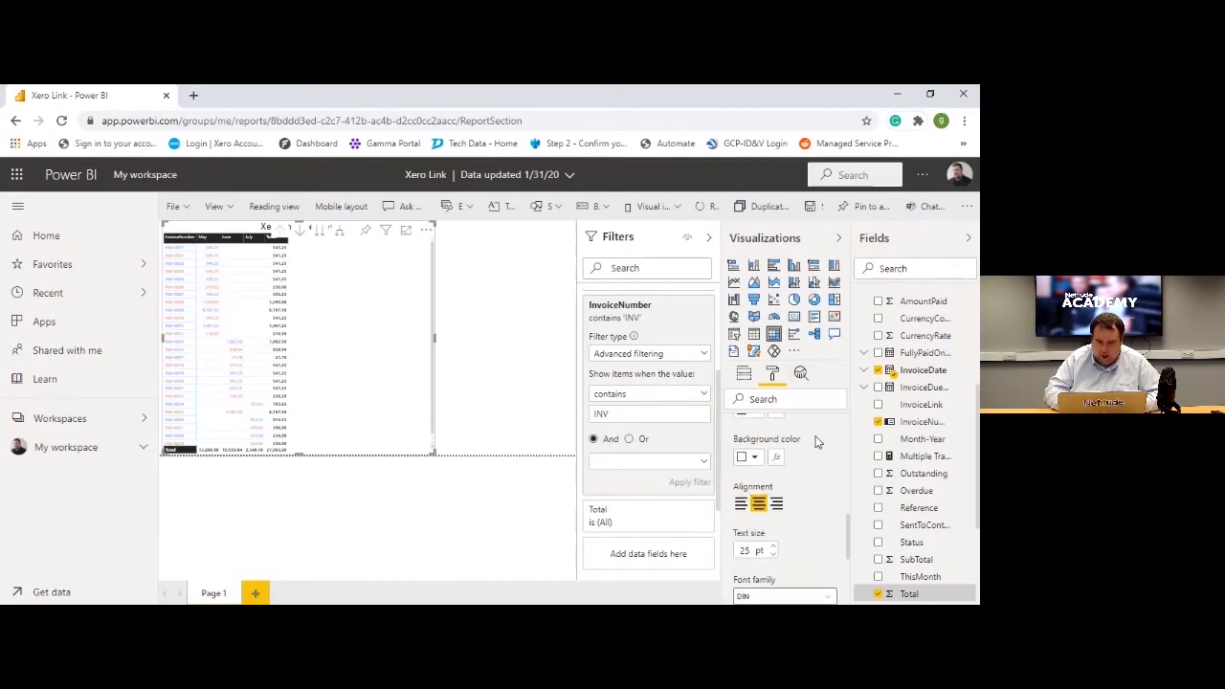
{"action": "scroll", "coordinate": [817, 441], "scroll_direction": "down", "scroll_amount": 5}
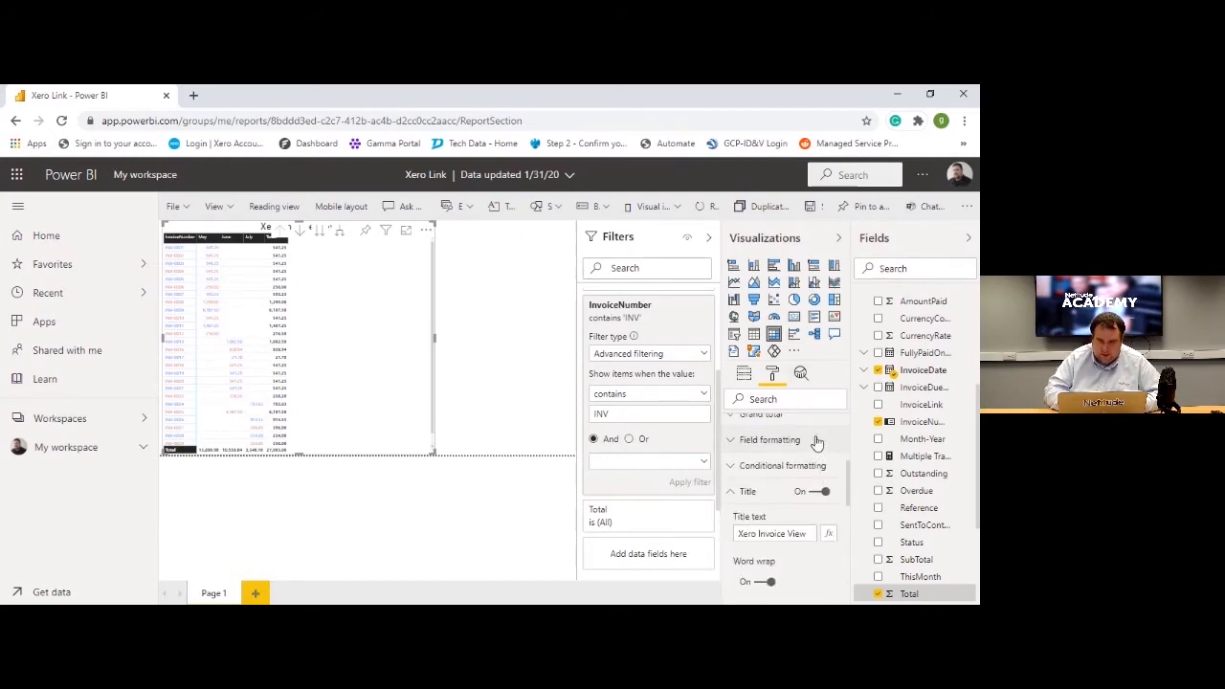
{"action": "left_click", "coordinate": [733, 493]}
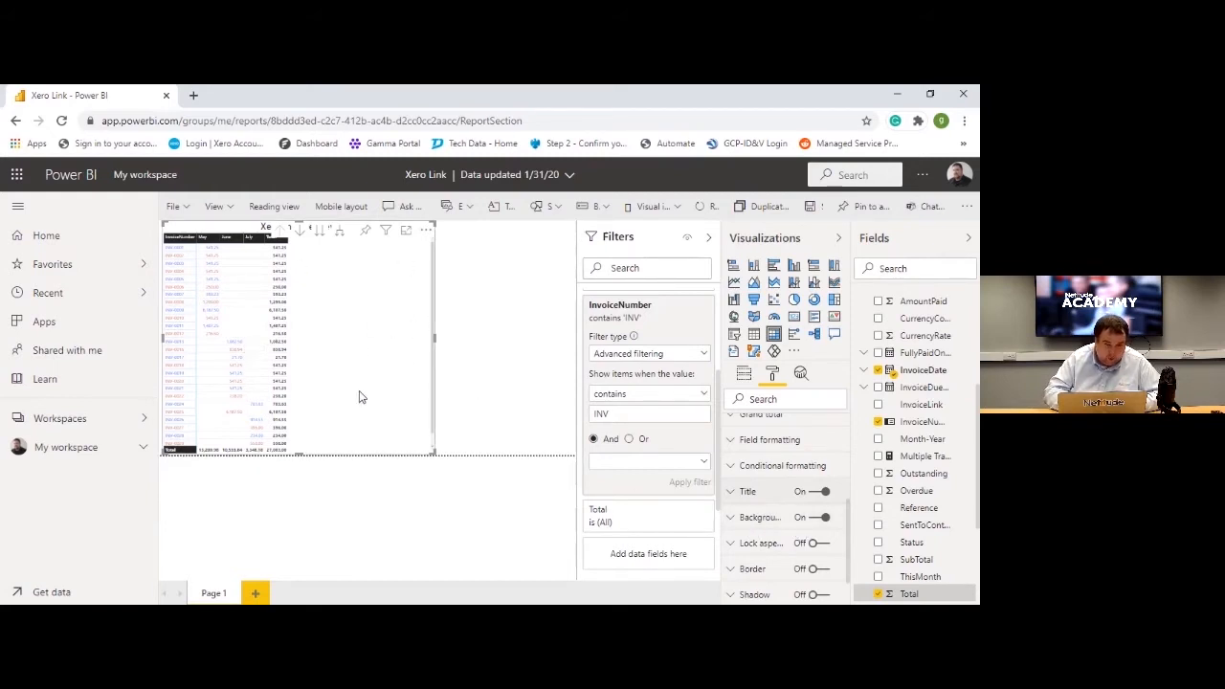
- Set the matrix's background color to dark blue, trying its transparency at 100% and returning it to 0%
{"action": "left_click", "coordinate": [734, 522]}
{"action": "scroll", "coordinate": [829, 569], "scroll_direction": "down", "scroll_amount": 1}
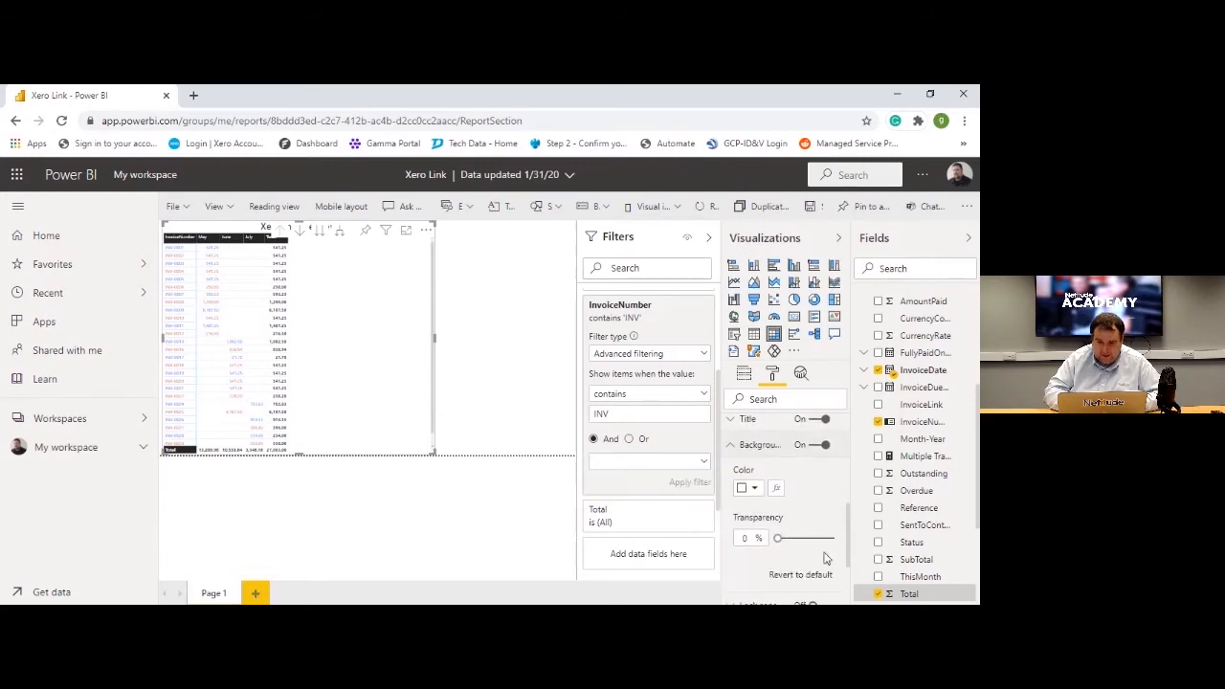
{"action": "left_click", "coordinate": [755, 489]}
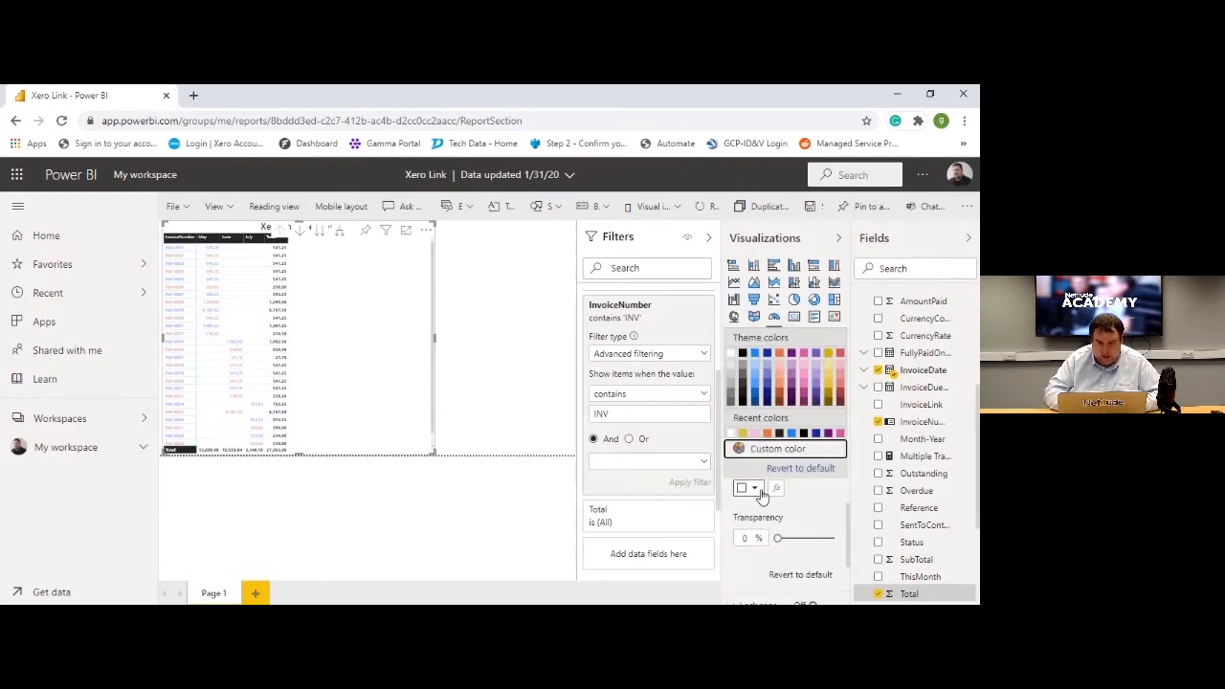
{"action": "left_click", "coordinate": [774, 396]}
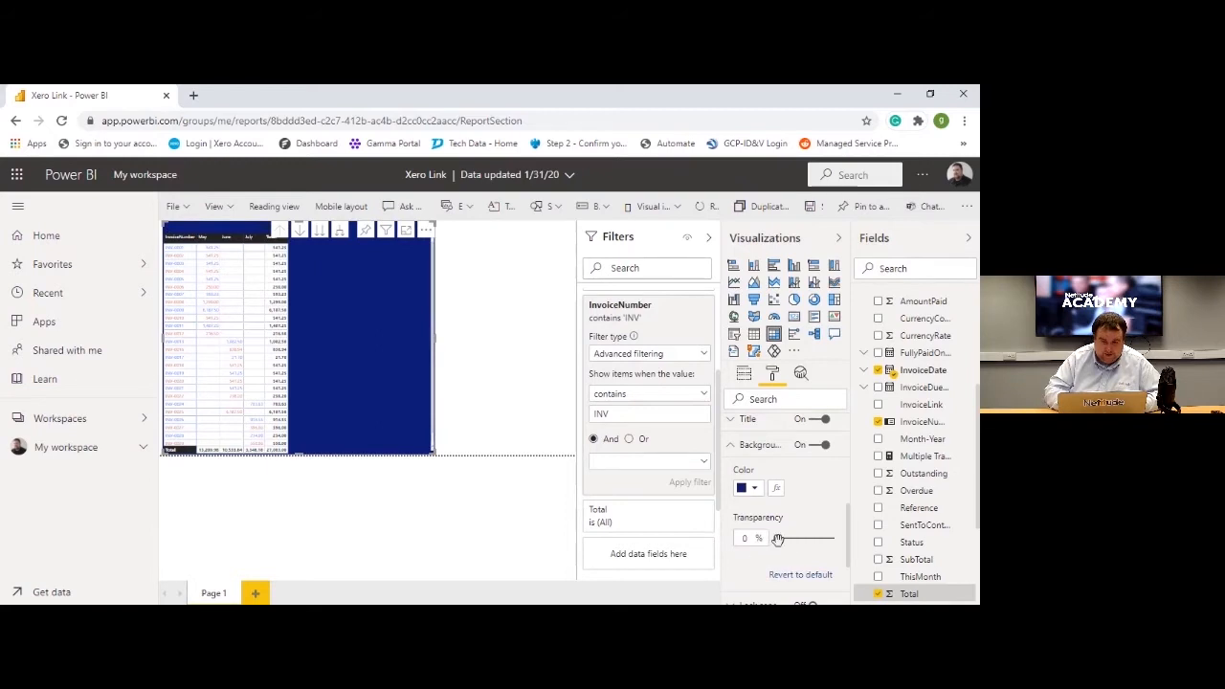
{"action": "left_click_drag", "start_coordinate": [778, 539], "coordinate": [843, 547]}
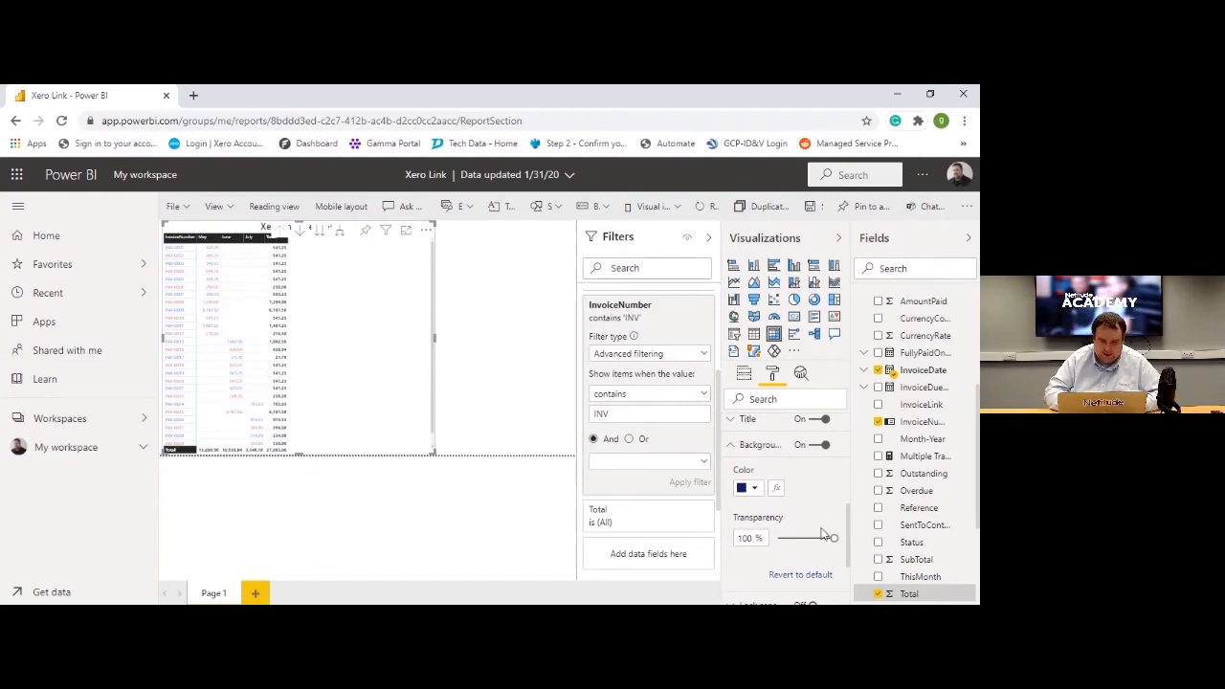
{"action": "left_click_drag", "start_coordinate": [838, 542], "coordinate": [774, 539]}
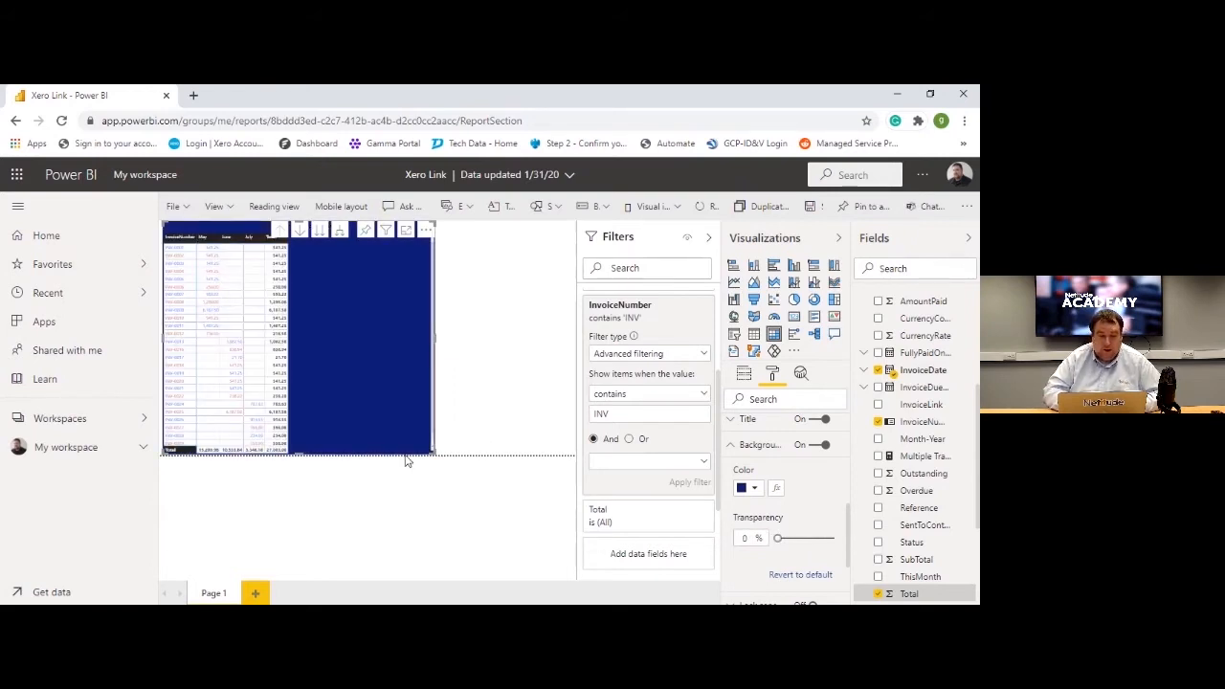
{"action": "left_click", "coordinate": [471, 448]}
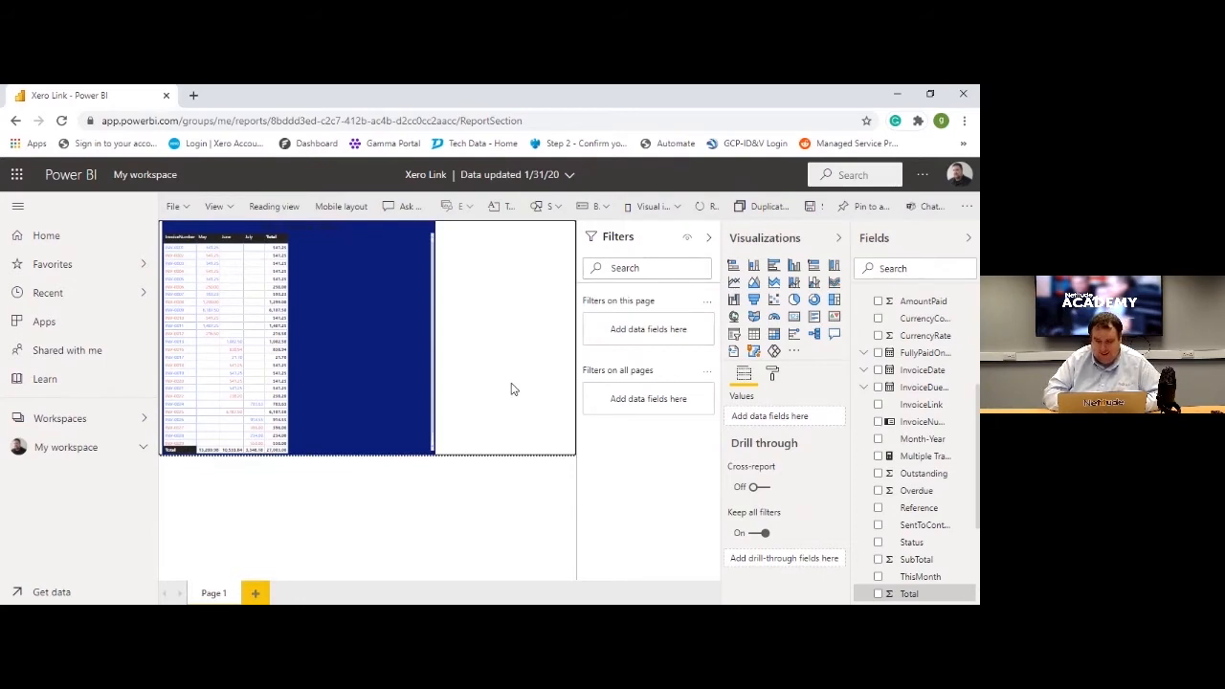
- Turn off the matrix's background and deselect the matrix
{"action": "left_click", "coordinate": [412, 373]}
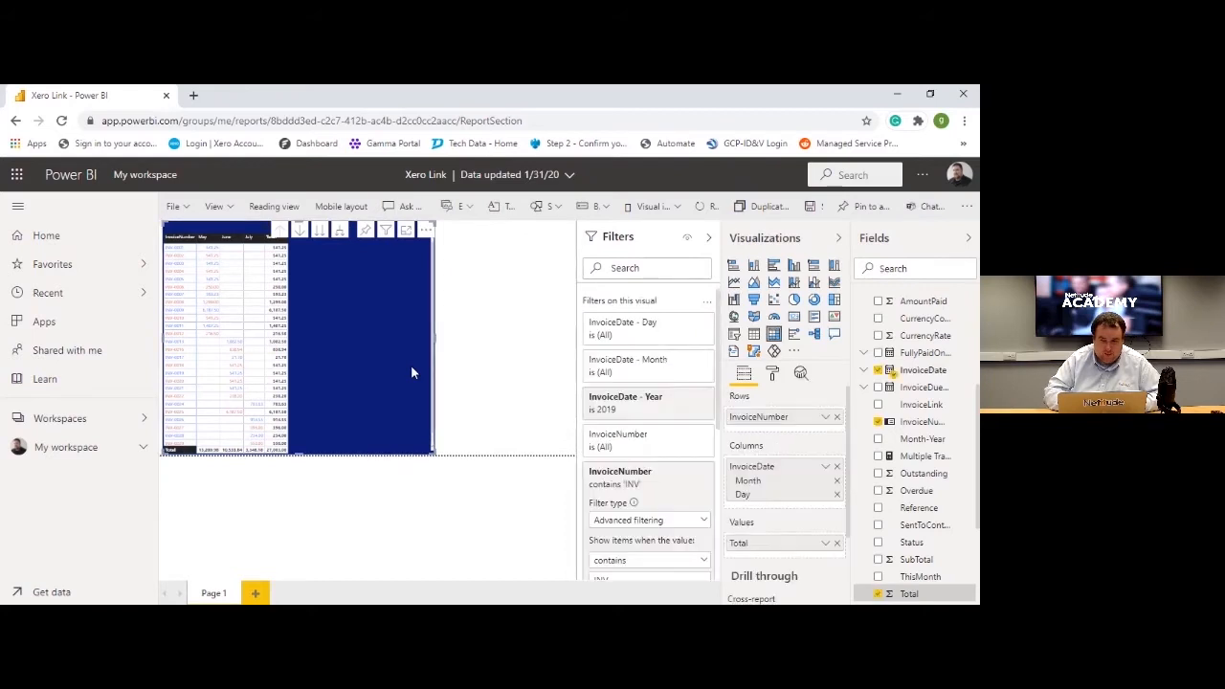
{"action": "left_click", "coordinate": [774, 380]}
{"action": "scroll", "coordinate": [804, 483], "scroll_direction": "down", "scroll_amount": 5}
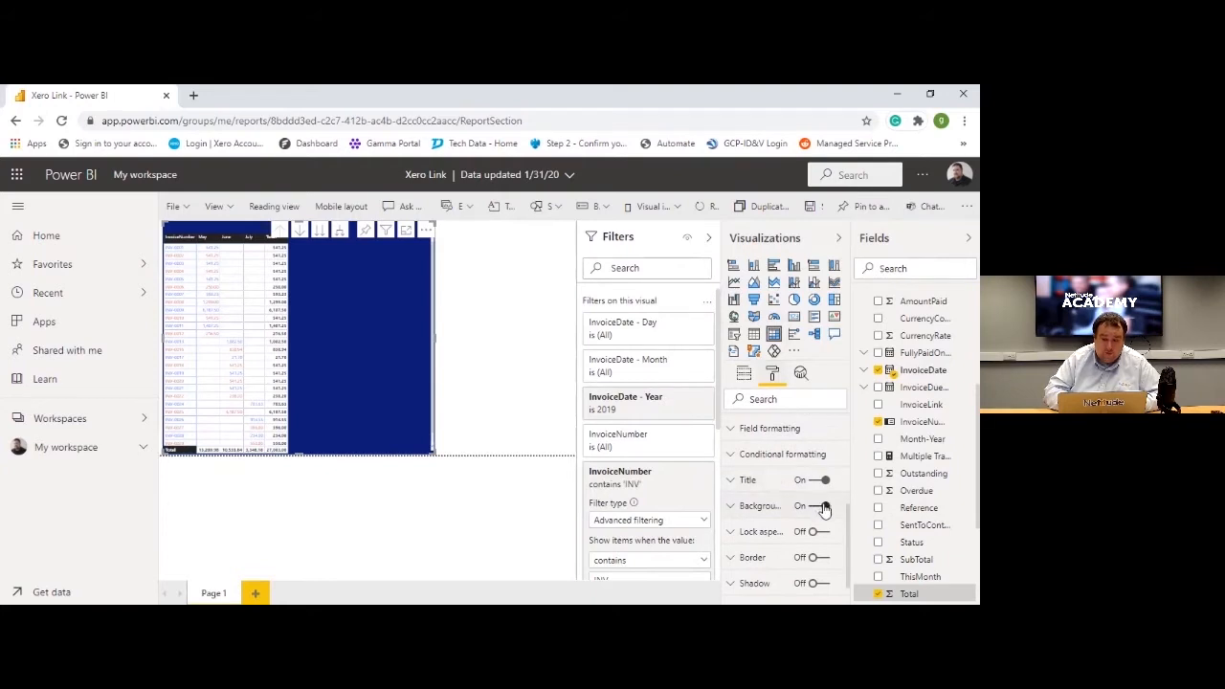
{"action": "left_click", "coordinate": [825, 508]}
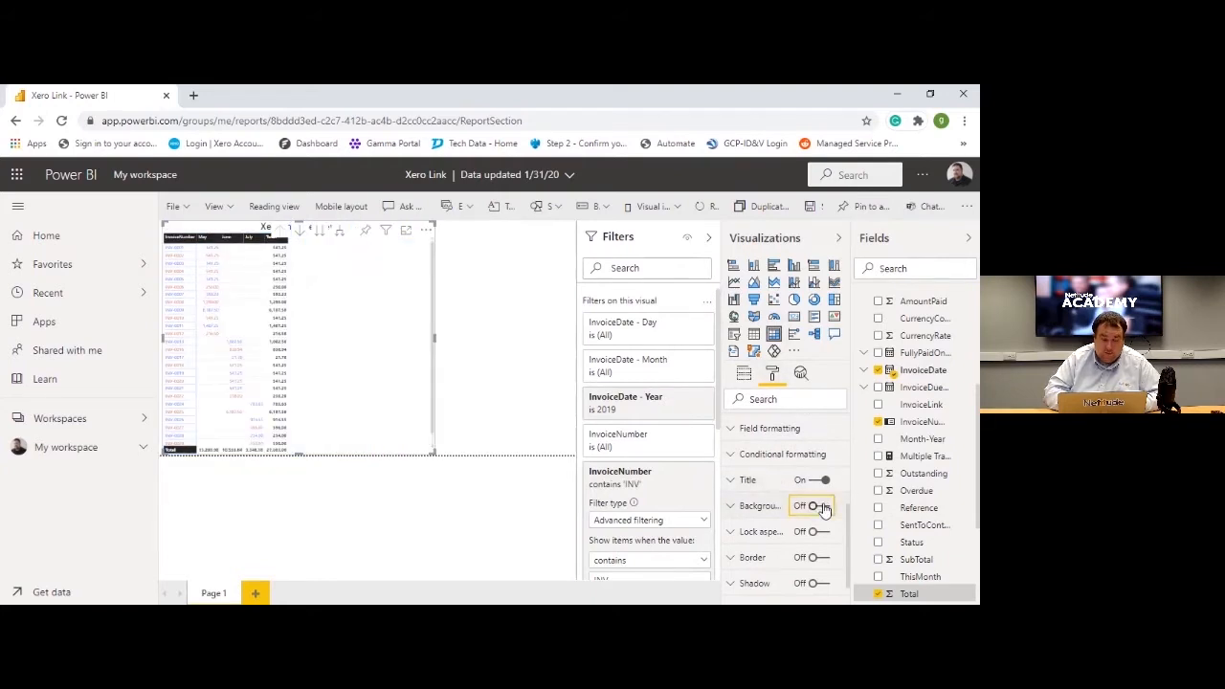
{"action": "left_click", "coordinate": [502, 314]}
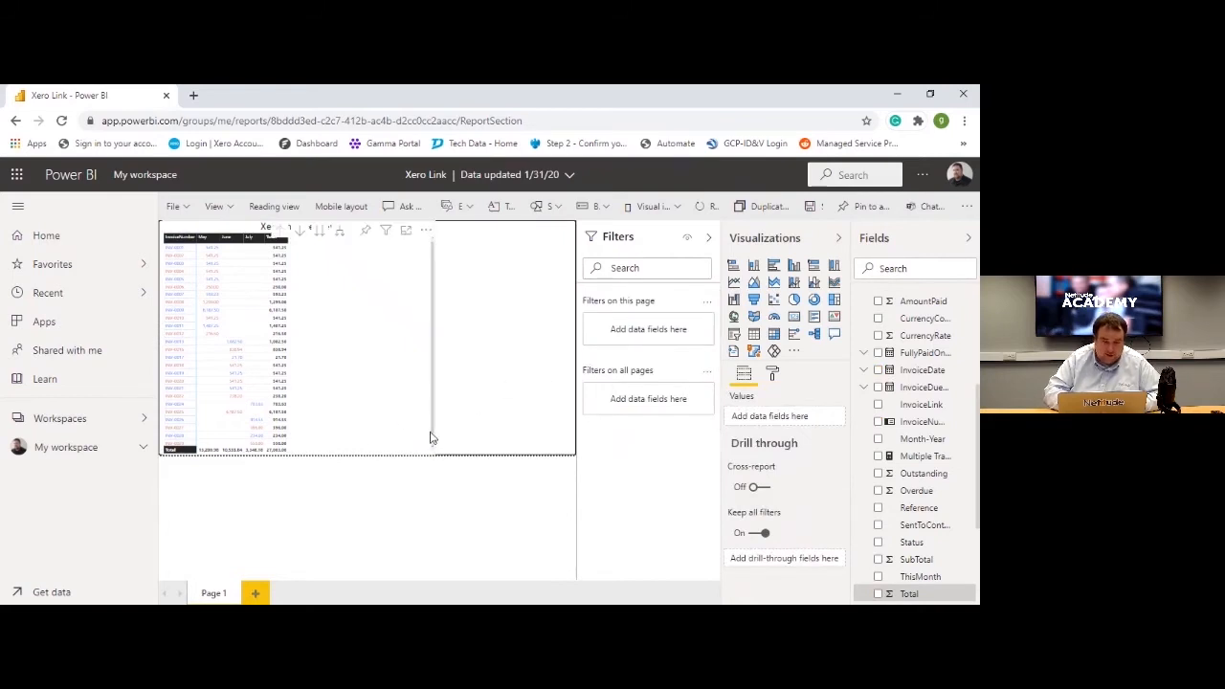
{"action": "left_click", "coordinate": [400, 419]}
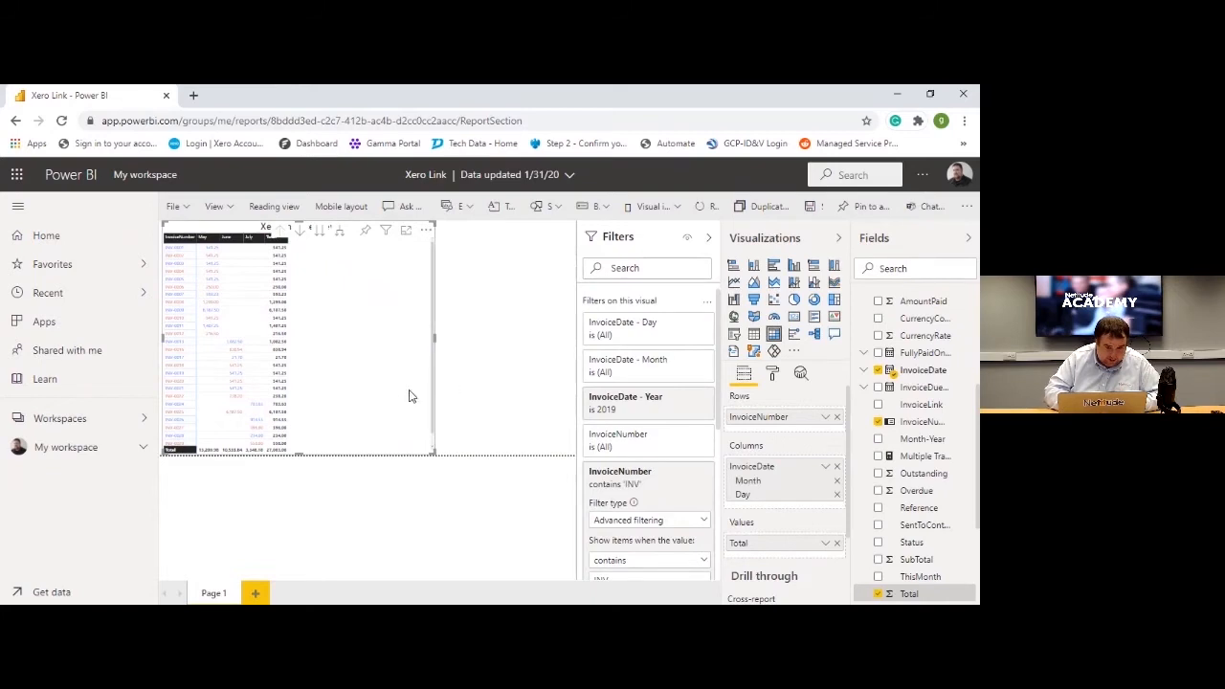
{"action": "left_click", "coordinate": [487, 403]}
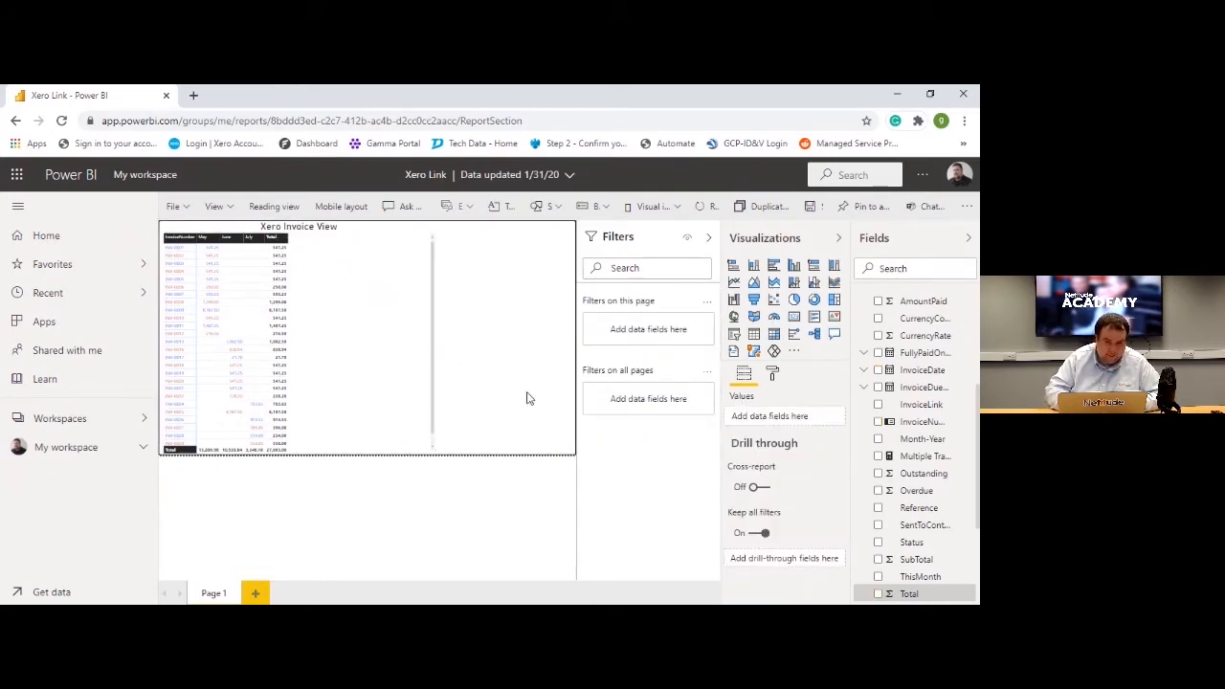
- Set the report page's background color to dark purple with 0% transparency
{"action": "left_click", "coordinate": [776, 376]}
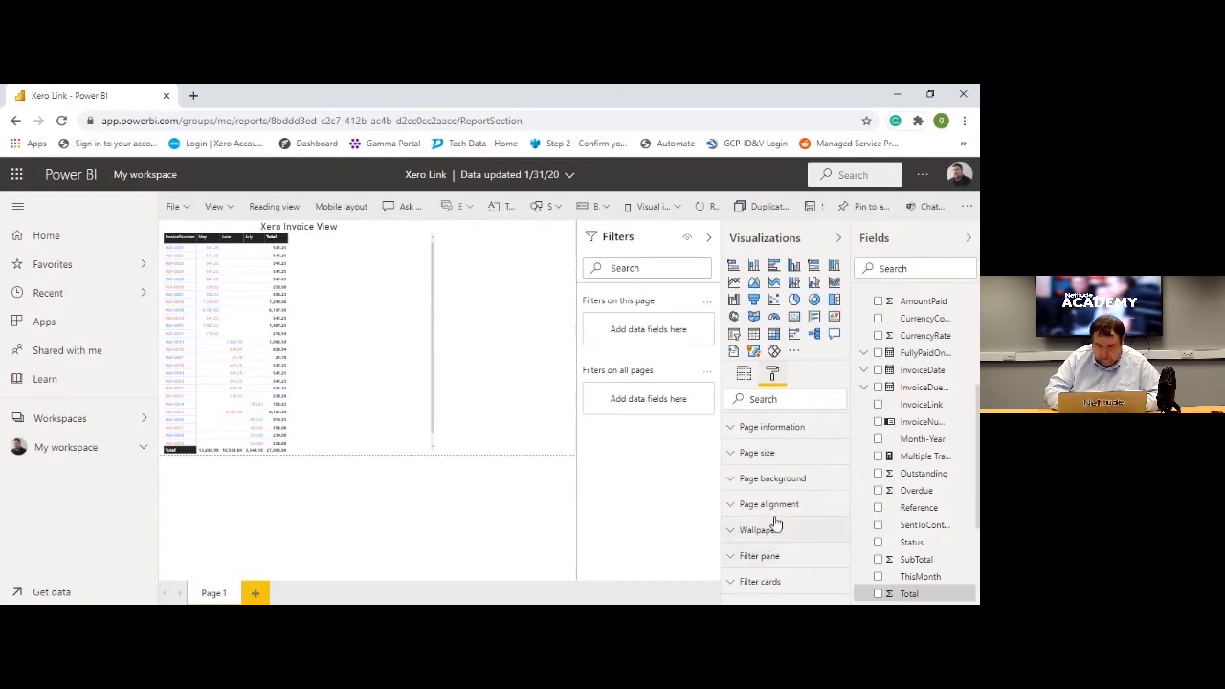
{"action": "left_click", "coordinate": [732, 480]}
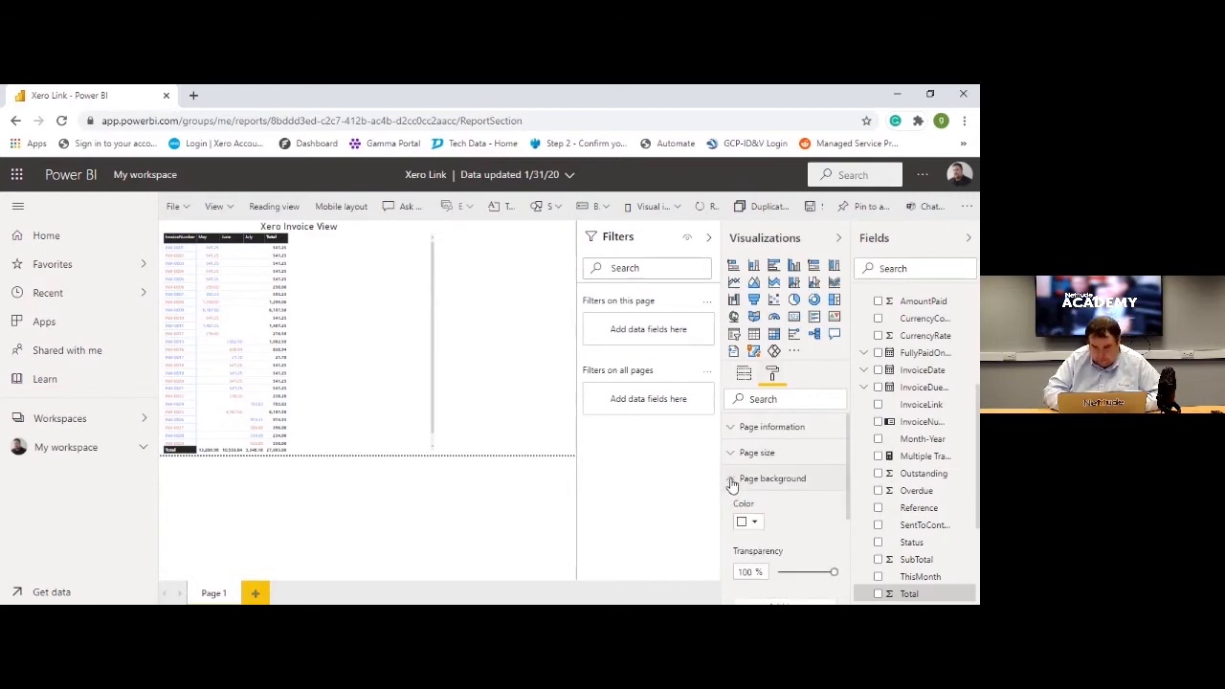
{"action": "left_click", "coordinate": [755, 523]}
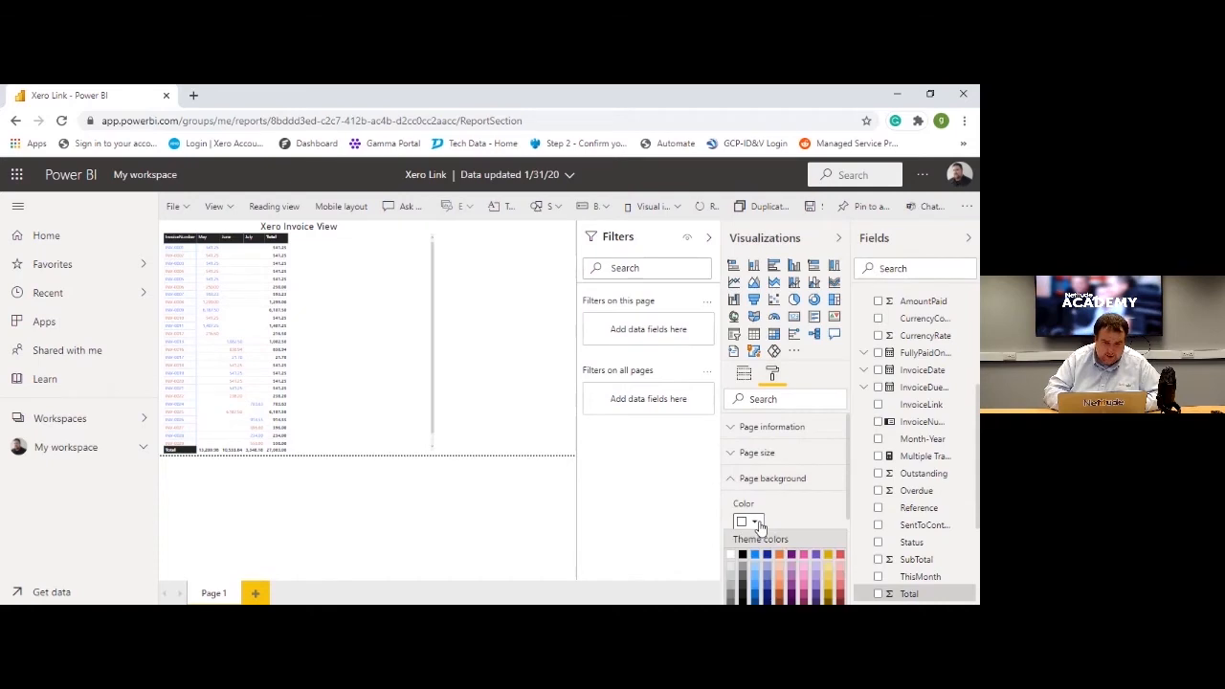
{"action": "left_click", "coordinate": [791, 562]}
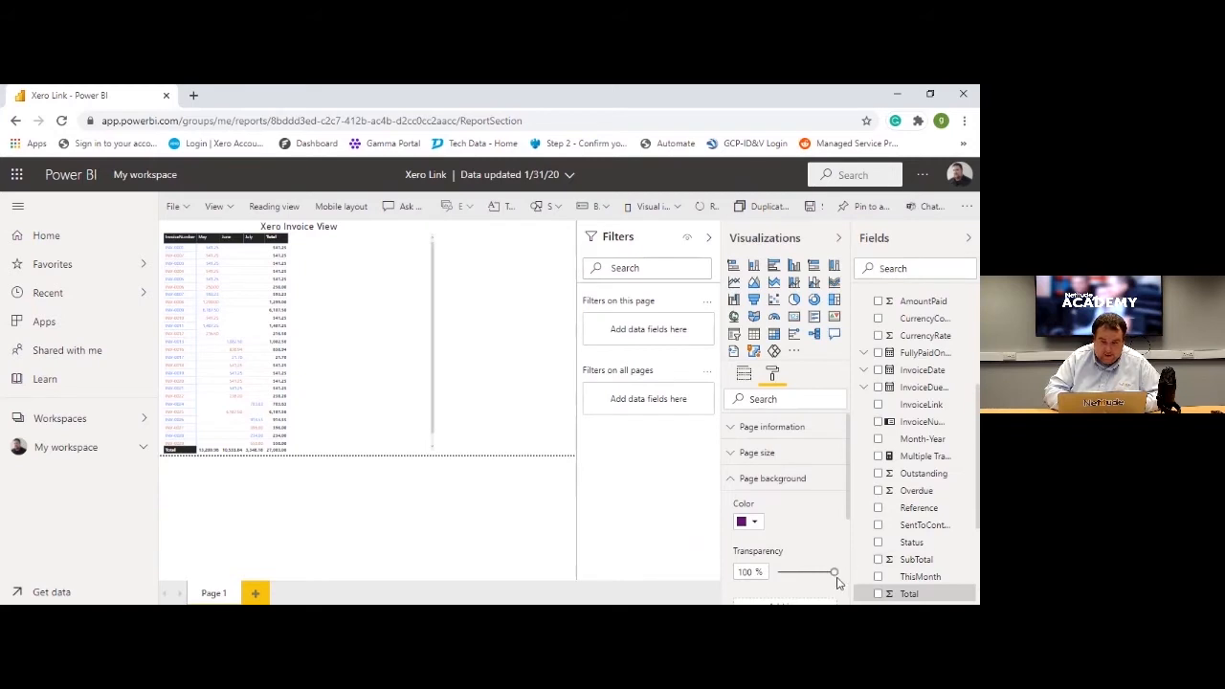
{"action": "left_click_drag", "start_coordinate": [834, 573], "coordinate": [757, 583]}
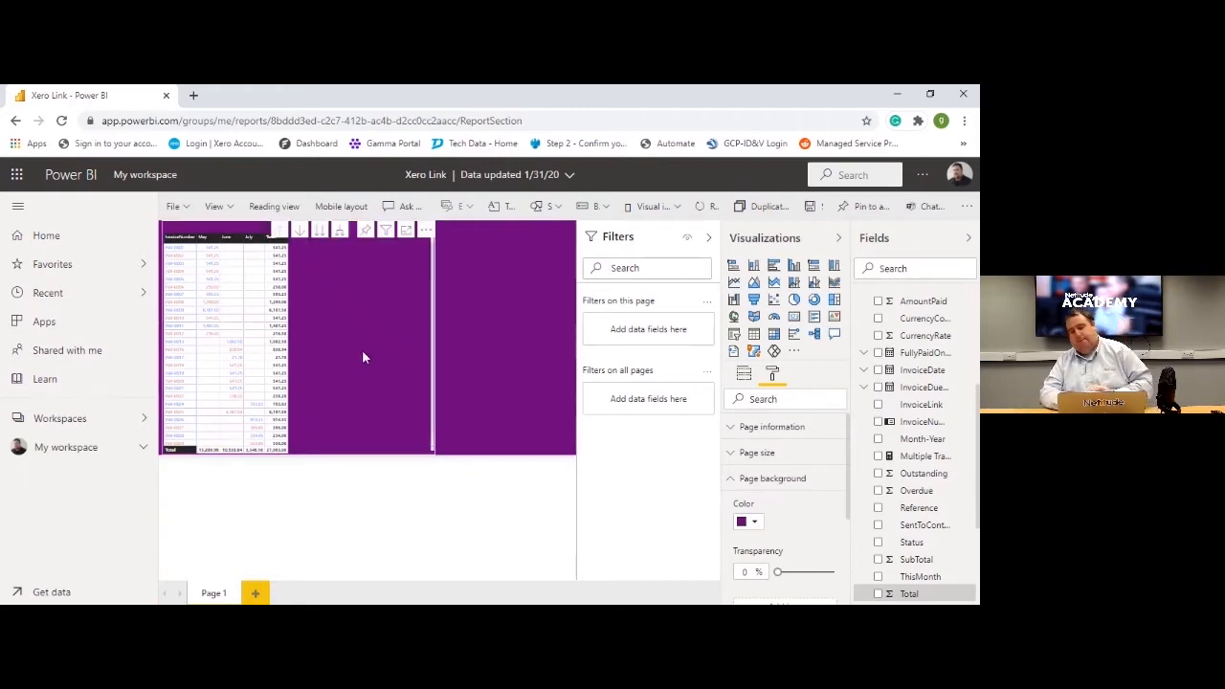
{"action": "left_click", "coordinate": [734, 480]}
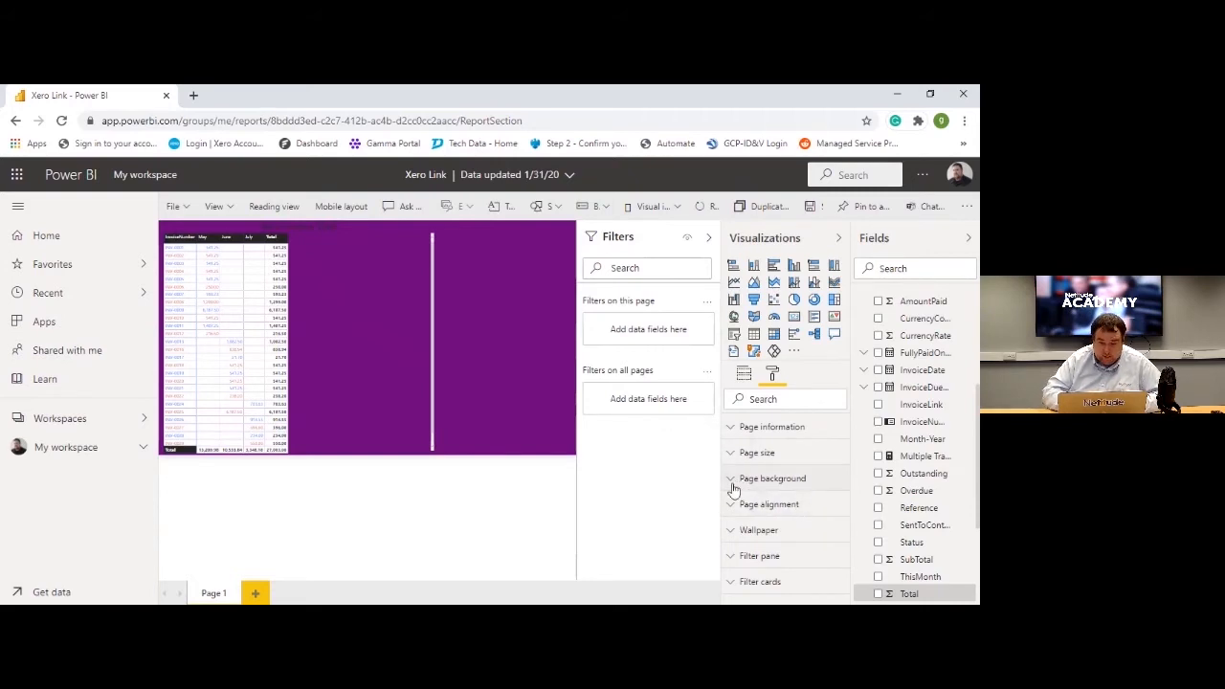
{"action": "left_click", "coordinate": [734, 480]}
{"action": "scroll", "coordinate": [785, 512], "scroll_direction": "down", "scroll_amount": 3}
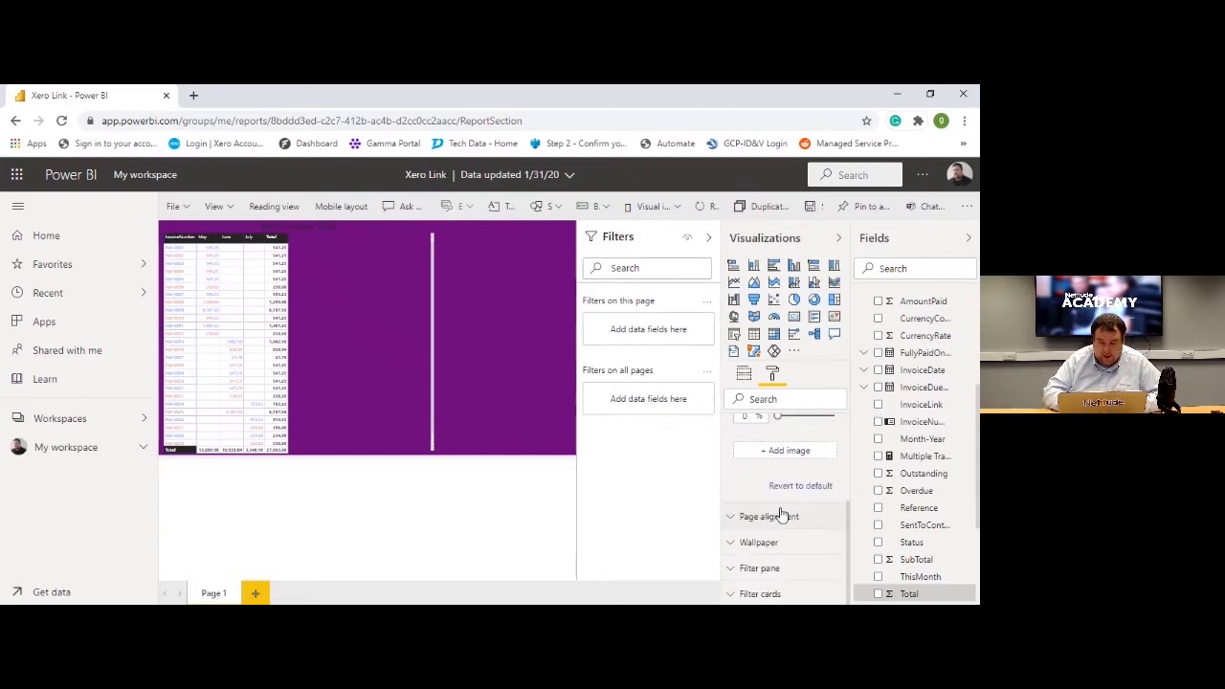
{"action": "scroll", "coordinate": [765, 457], "scroll_direction": "up", "scroll_amount": 2}
{"action": "left_click", "coordinate": [767, 454]}
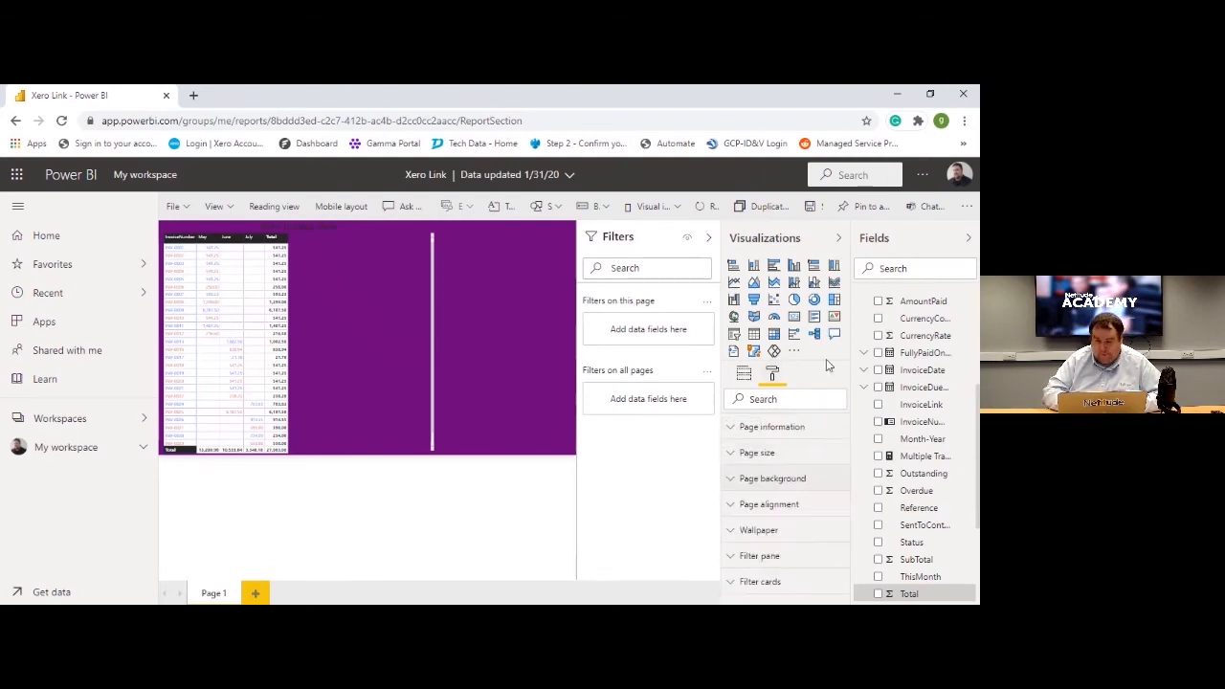
- Narrow the invoice matrix to fit its columns and place a copy of it on the empty side of the page
{"action": "left_click", "coordinate": [405, 347]}
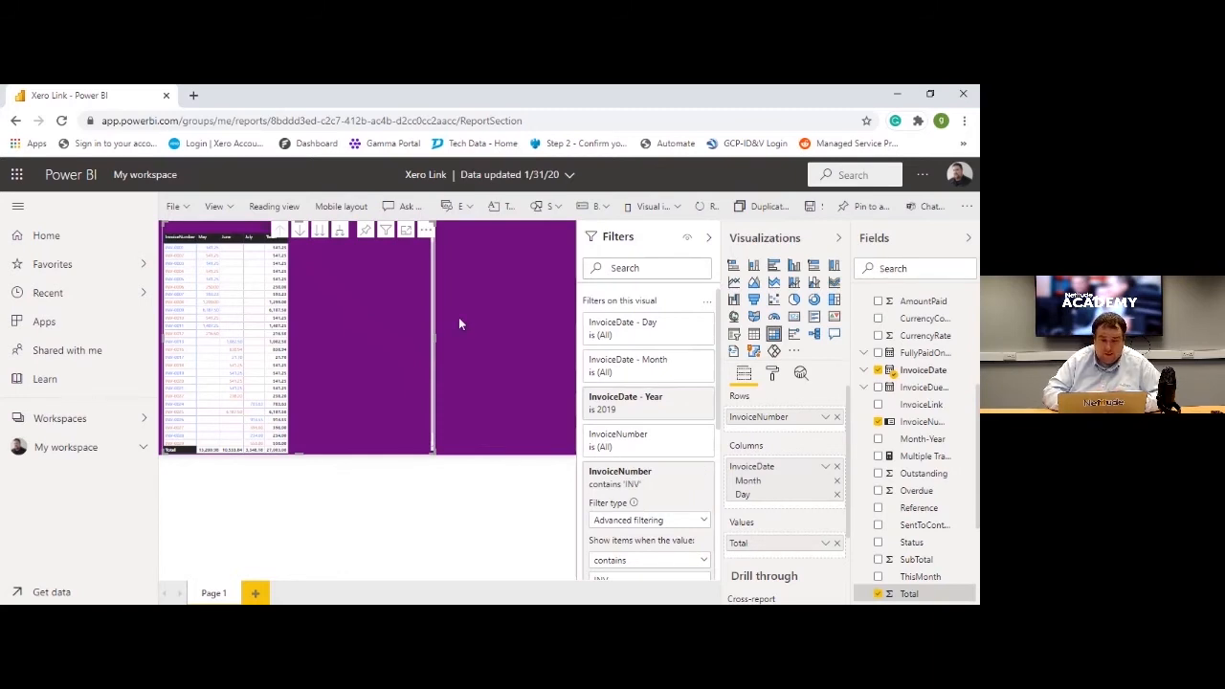
{"action": "left_click_drag", "start_coordinate": [436, 337], "coordinate": [309, 335]}
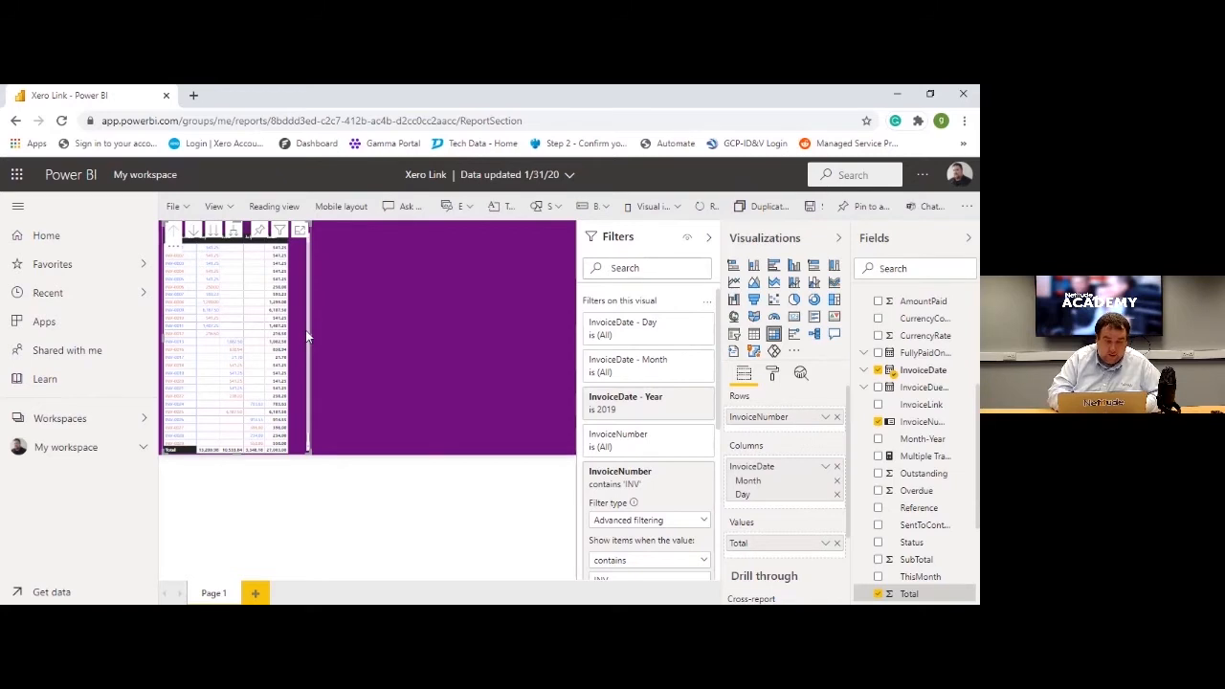
{"action": "left_click_drag", "start_coordinate": [308, 335], "coordinate": [314, 330]}
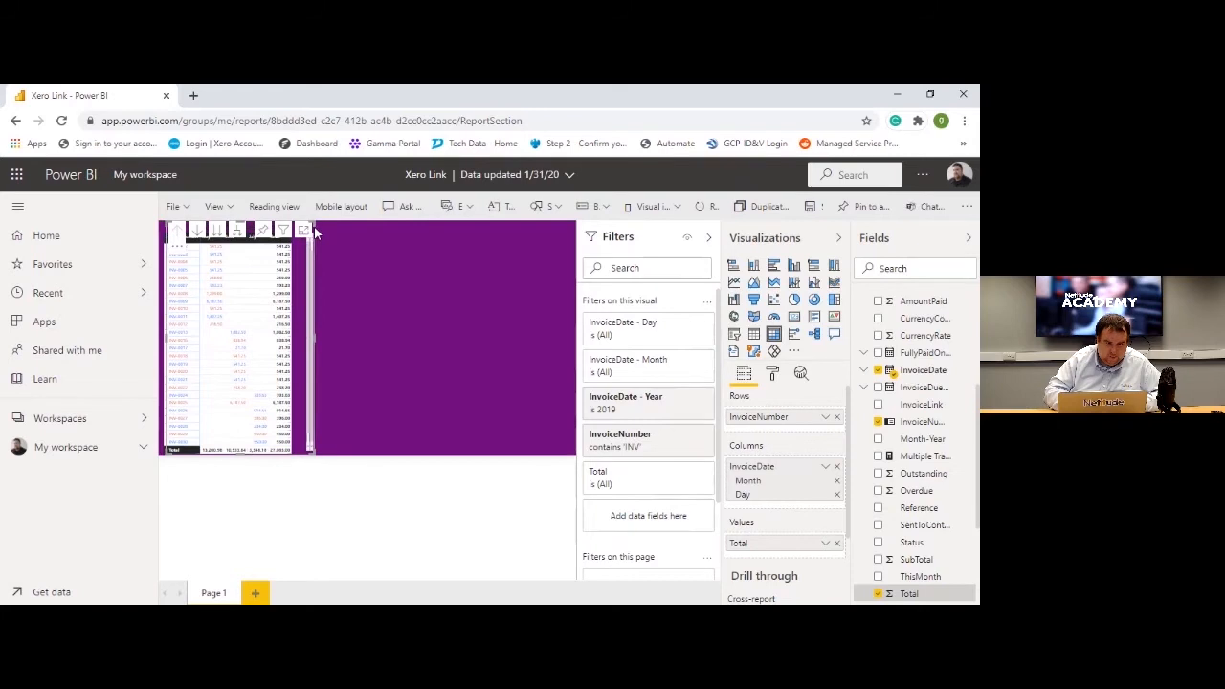
{"action": "left_click_drag", "start_coordinate": [314, 226], "coordinate": [525, 262]}
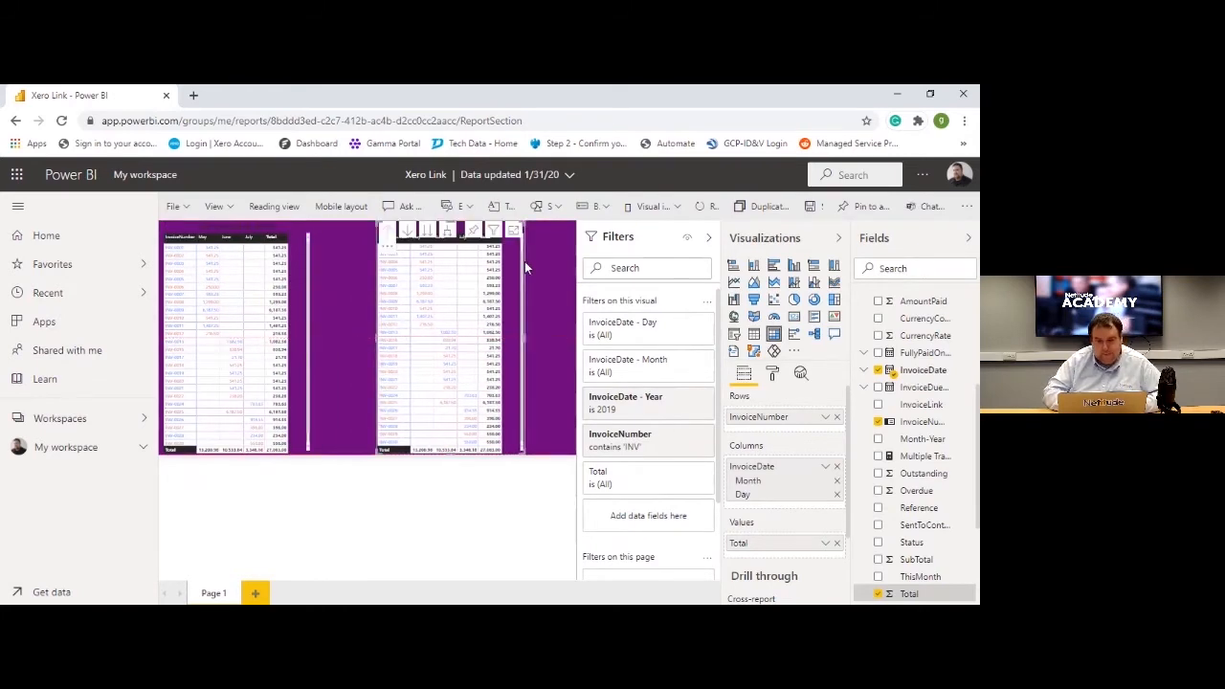
- Turn the matrix copy into a wider line chart of Total by InvoiceDate, without InvoiceNumber on its axis
{"action": "left_click", "coordinate": [734, 284]}
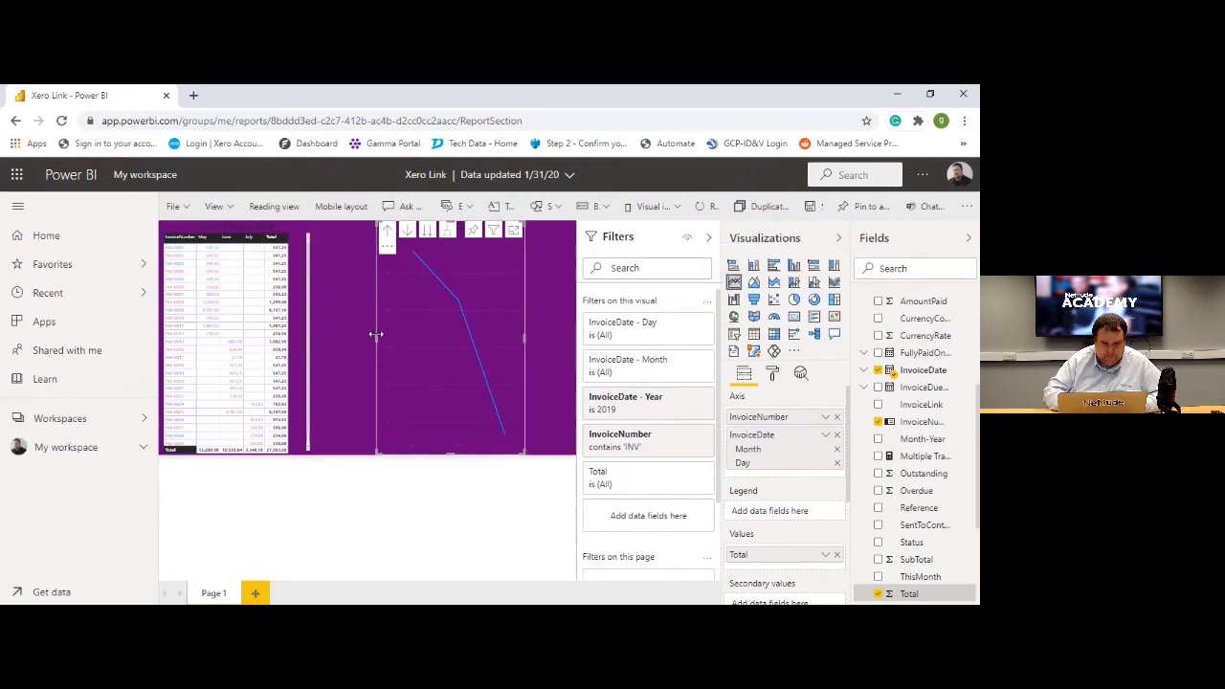
{"action": "left_click_drag", "start_coordinate": [374, 336], "coordinate": [323, 333]}
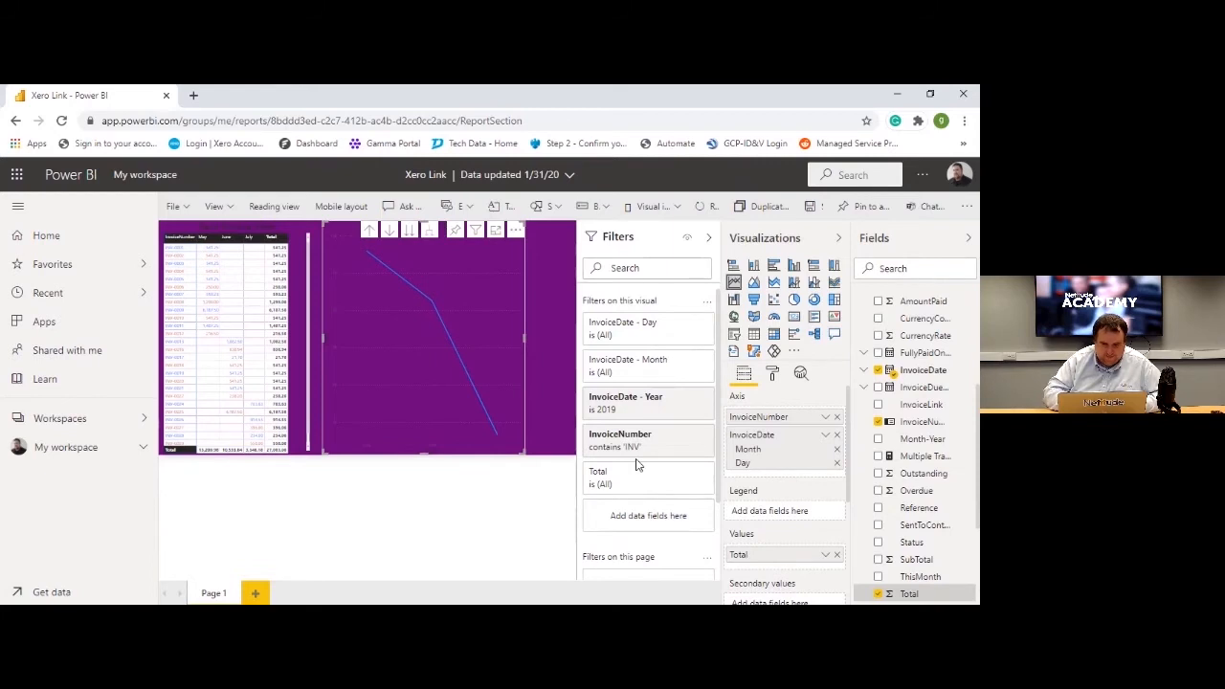
{"action": "left_click", "coordinate": [838, 418]}
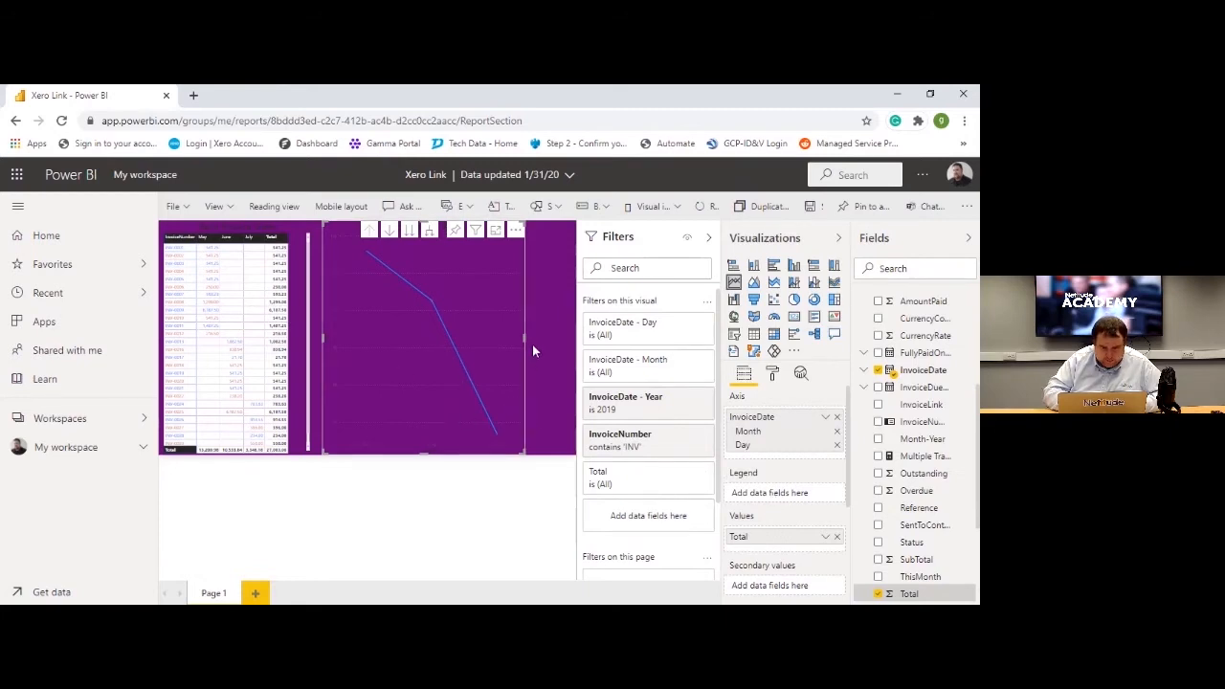
{"action": "left_click_drag", "start_coordinate": [525, 338], "coordinate": [551, 338]}
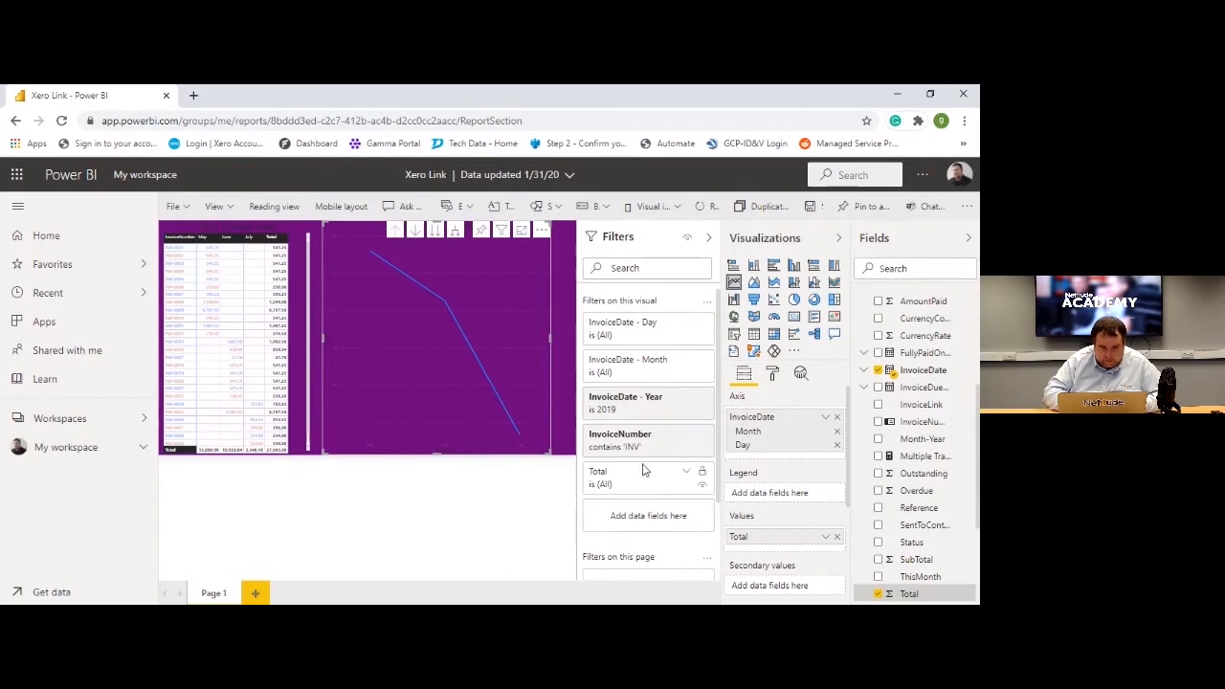
- Check the monthly totals on the line chart and cross-filter the matrix by its June point
{"action": "mouse_move", "coordinate": [408, 440]}
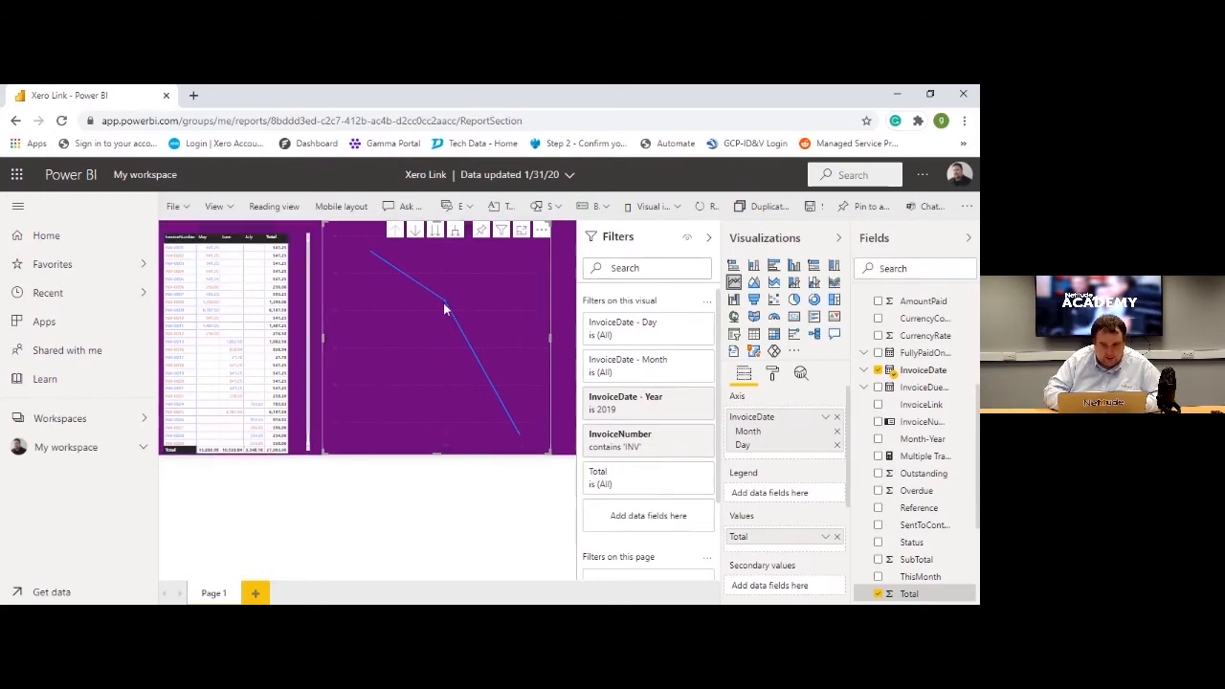
{"action": "mouse_move", "coordinate": [519, 427]}
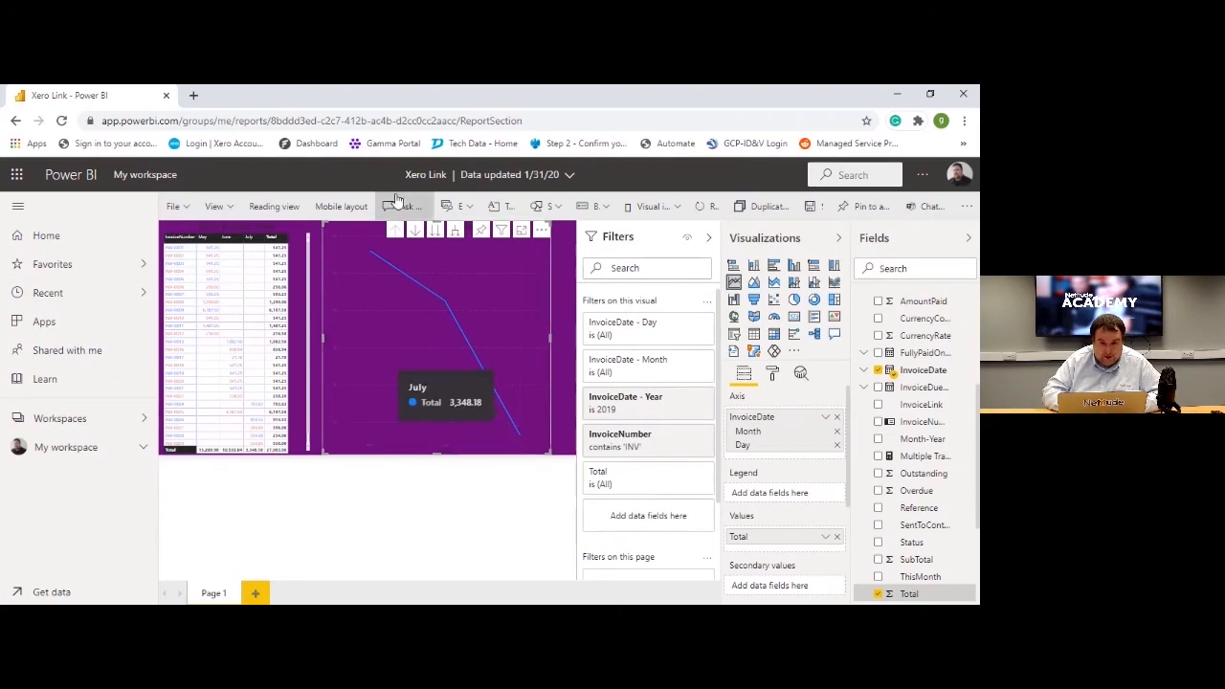
{"action": "mouse_move", "coordinate": [403, 304]}
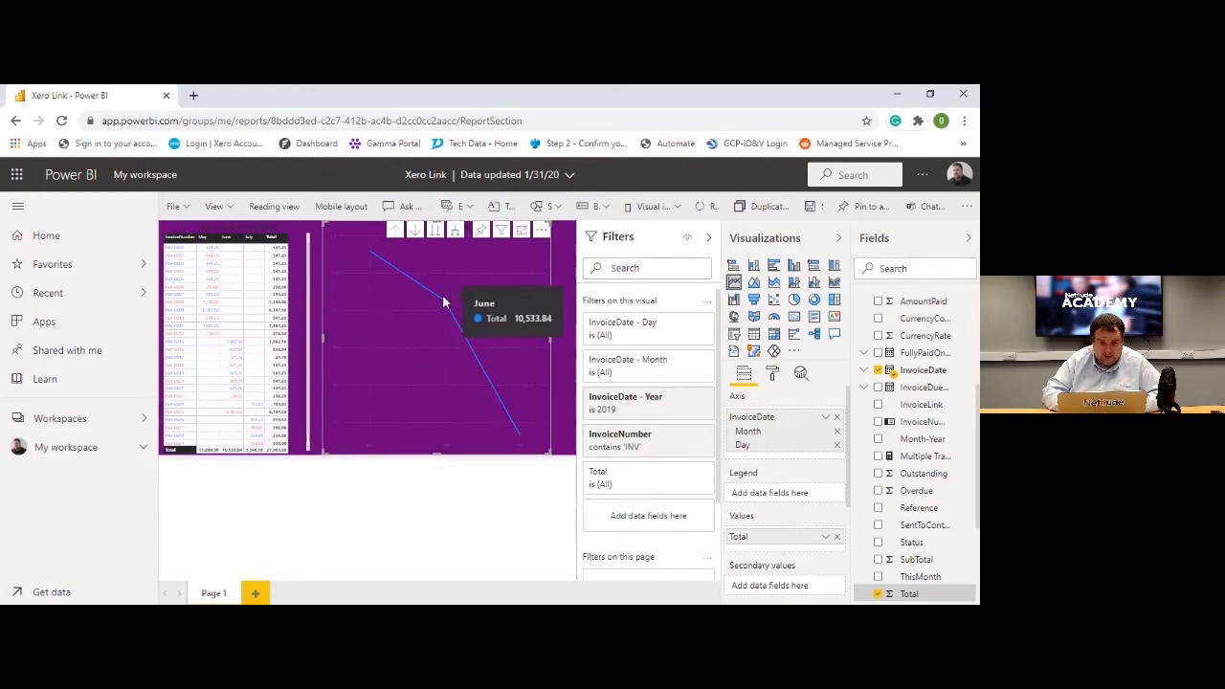
- Try hiding the line chart's X axis and restore it
{"action": "left_click", "coordinate": [775, 375]}
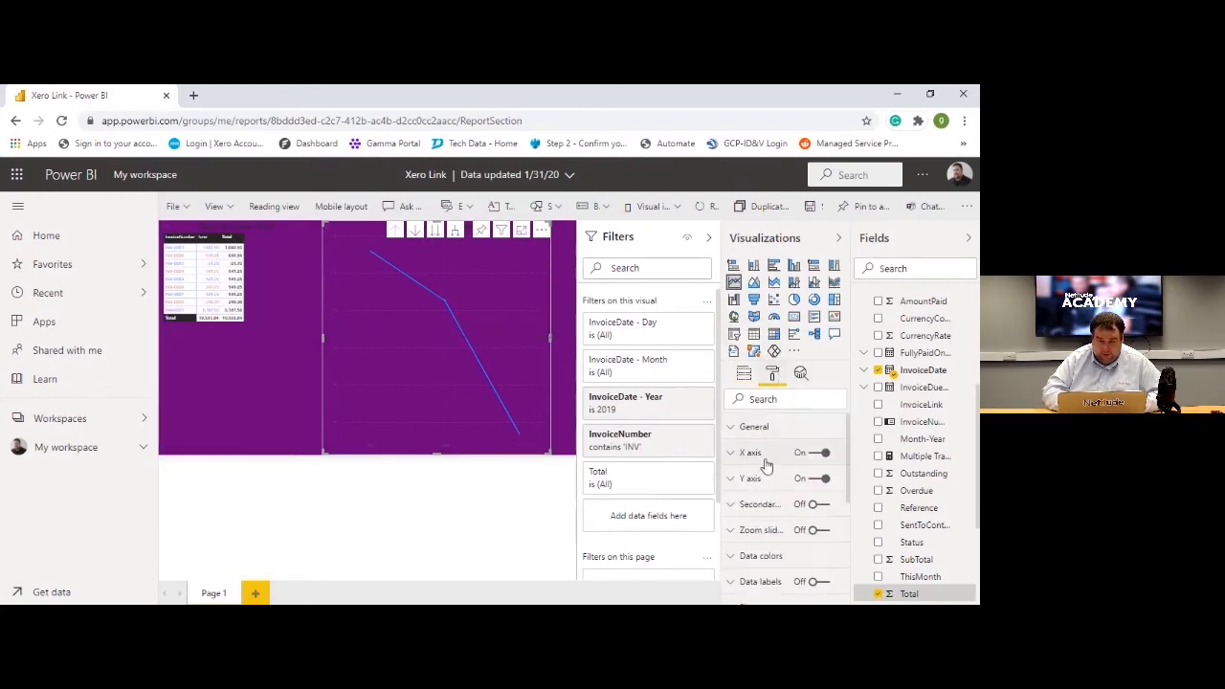
{"action": "left_click", "coordinate": [827, 456]}
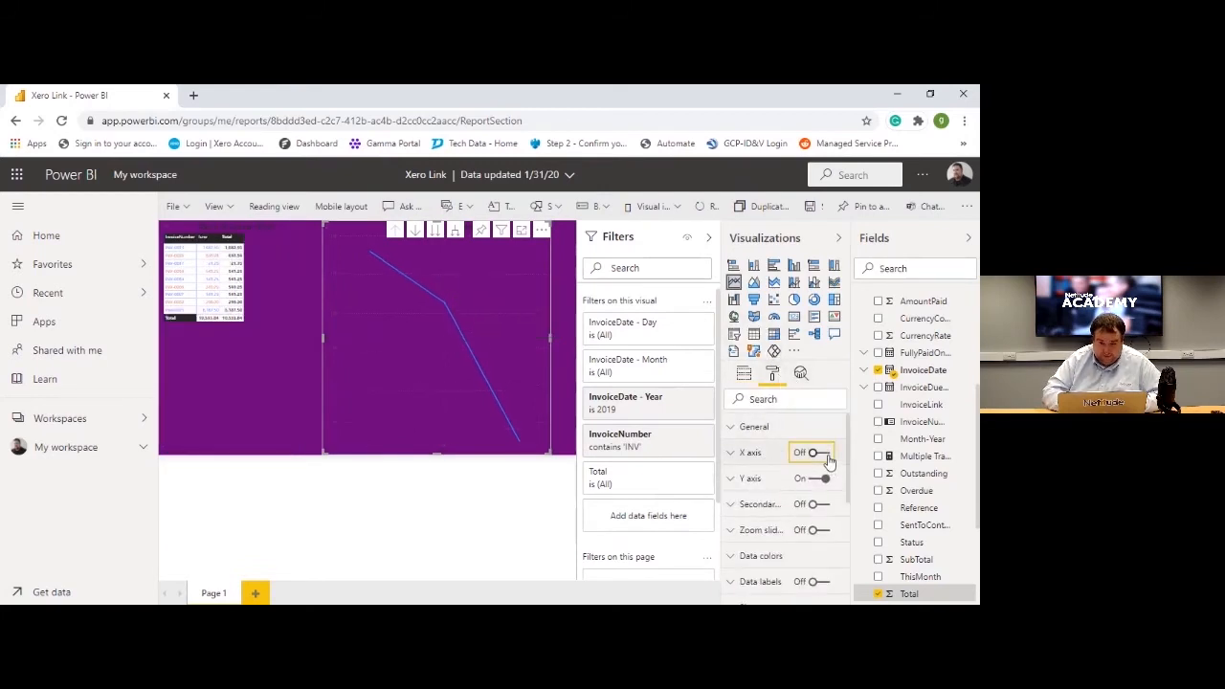
{"action": "left_click", "coordinate": [816, 461]}
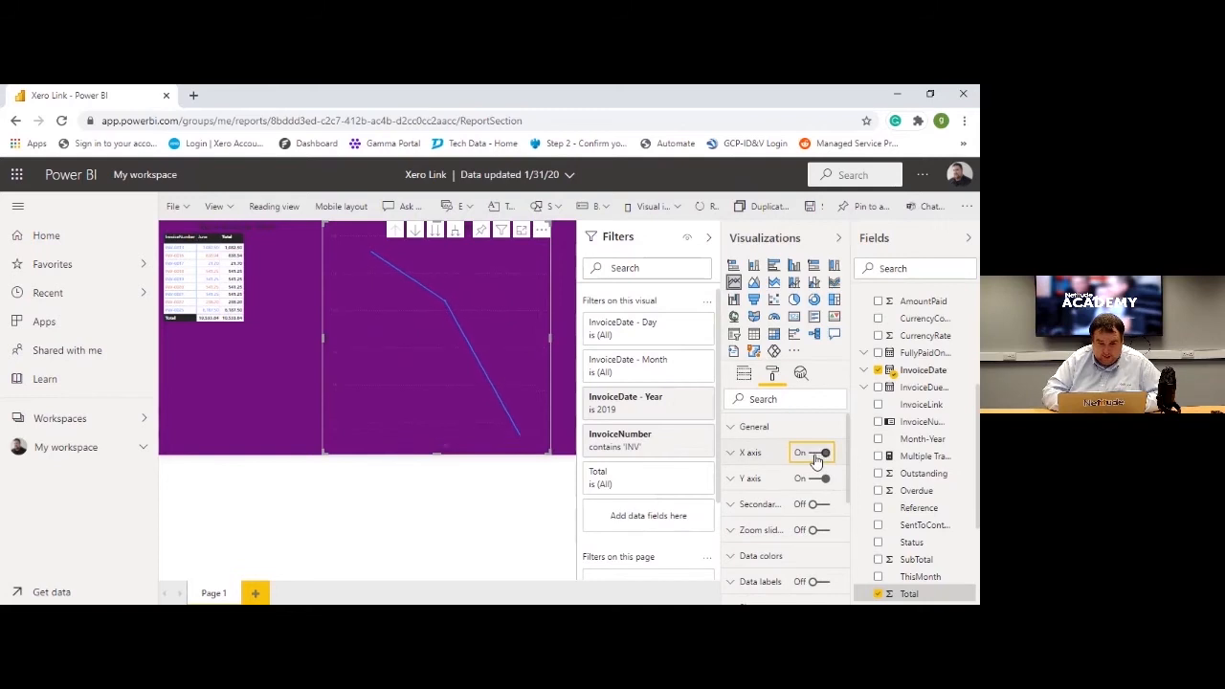
- Set the line chart's data color for Total to red, Theme color 8 (#D64550)
{"action": "scroll", "coordinate": [794, 479], "scroll_direction": "down", "scroll_amount": 1}
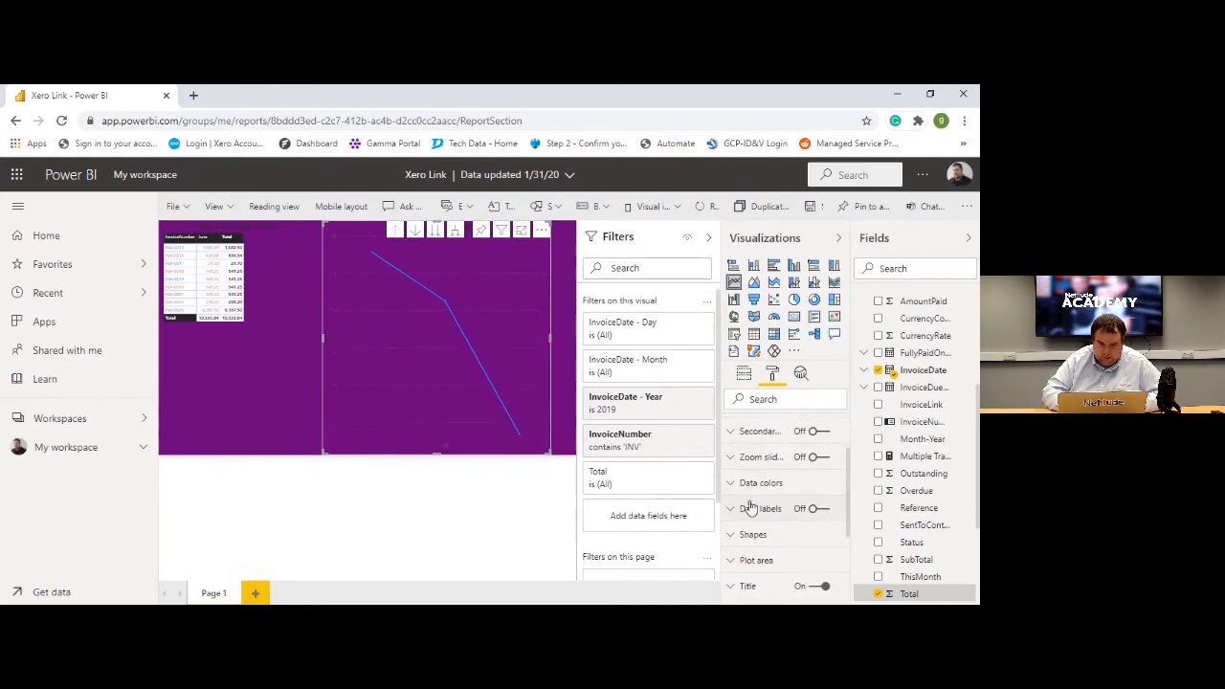
{"action": "left_click", "coordinate": [737, 487]}
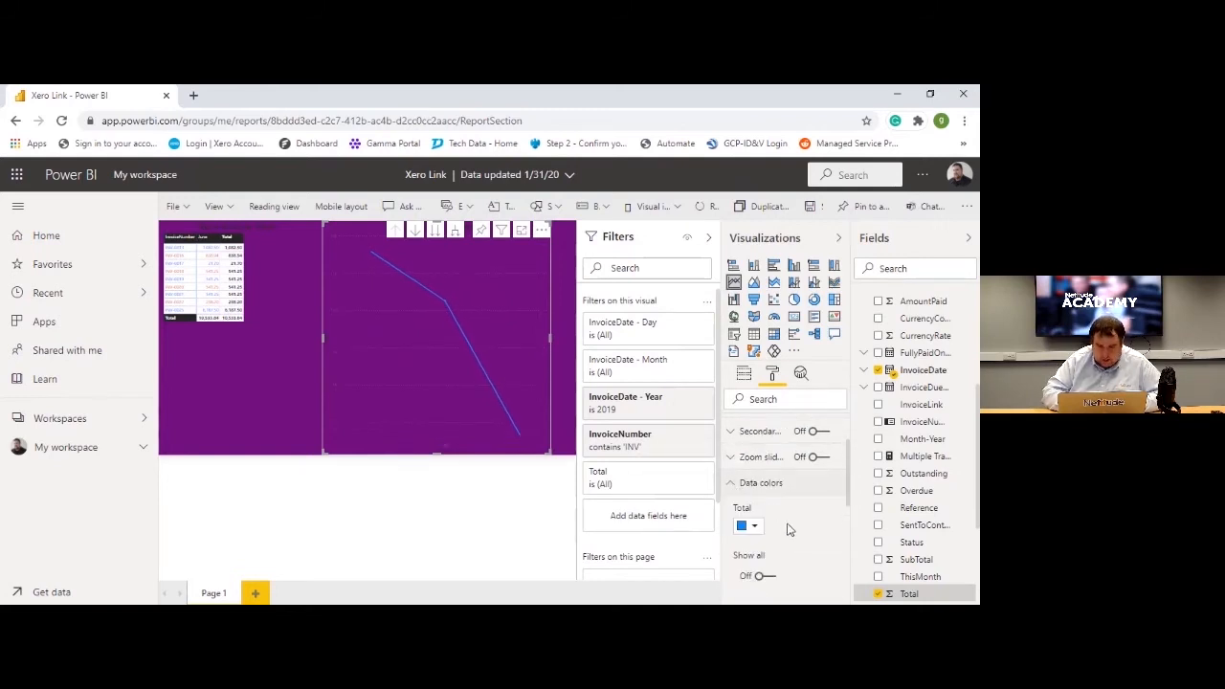
{"action": "left_click", "coordinate": [755, 505]}
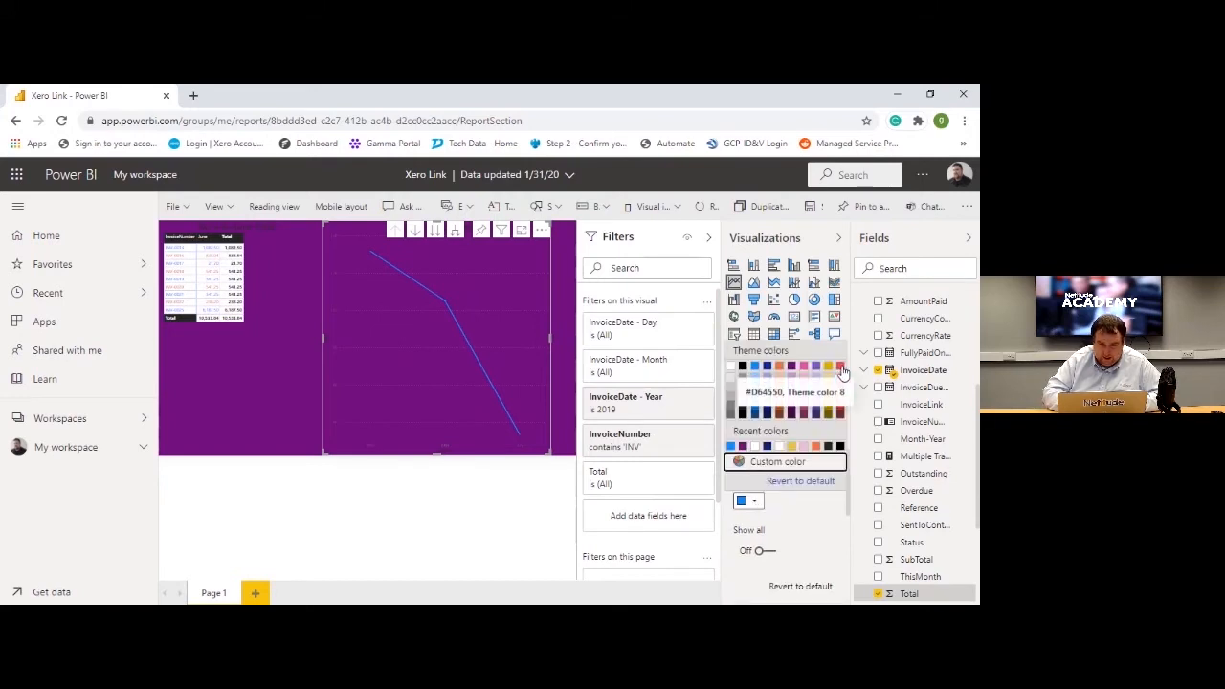
{"action": "left_click", "coordinate": [840, 369]}
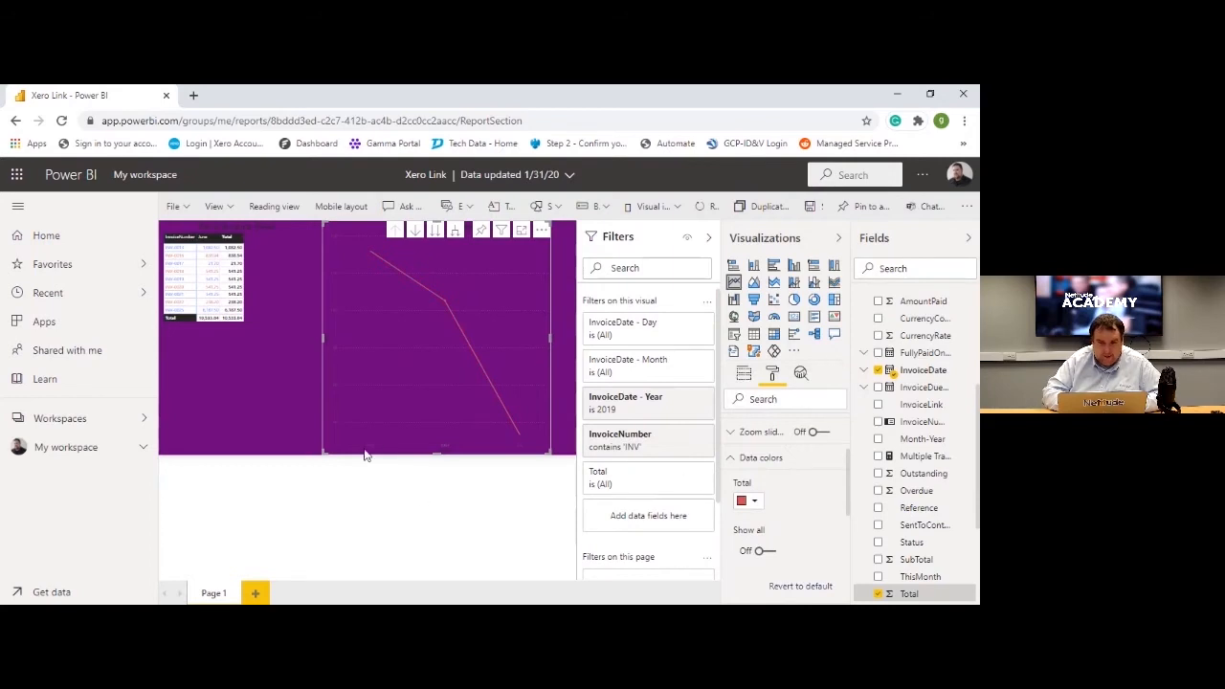
{"action": "left_click", "coordinate": [732, 460]}
- Review the line chart's remaining formatting options, monthly totals and field assignments, and clear the selection
{"action": "scroll", "coordinate": [755, 551], "scroll_direction": "down", "scroll_amount": 3}
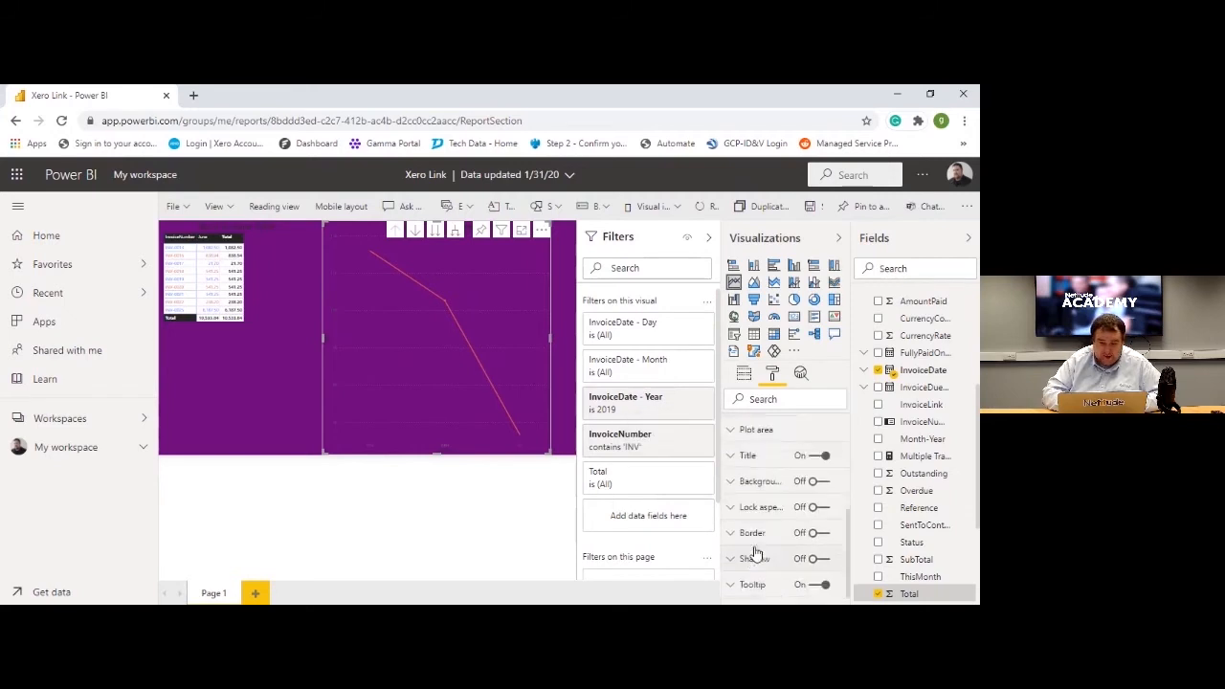
{"action": "scroll", "coordinate": [755, 553], "scroll_direction": "down", "scroll_amount": 1}
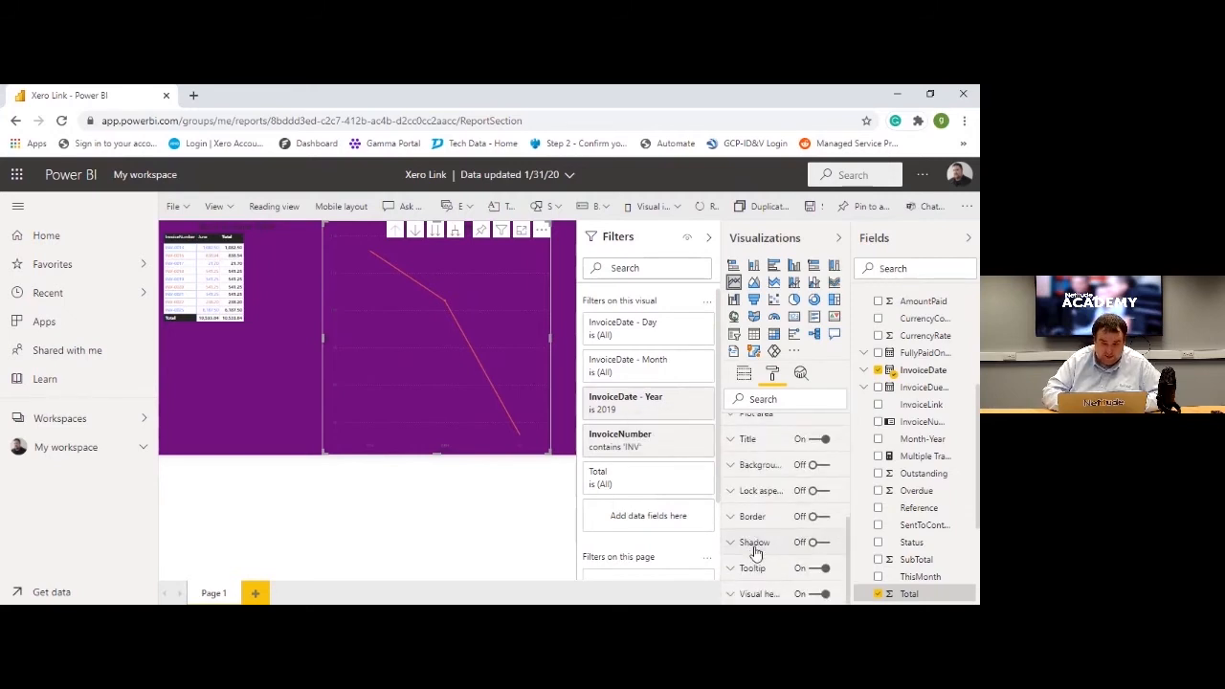
{"action": "scroll", "coordinate": [755, 552], "scroll_direction": "up", "scroll_amount": 5}
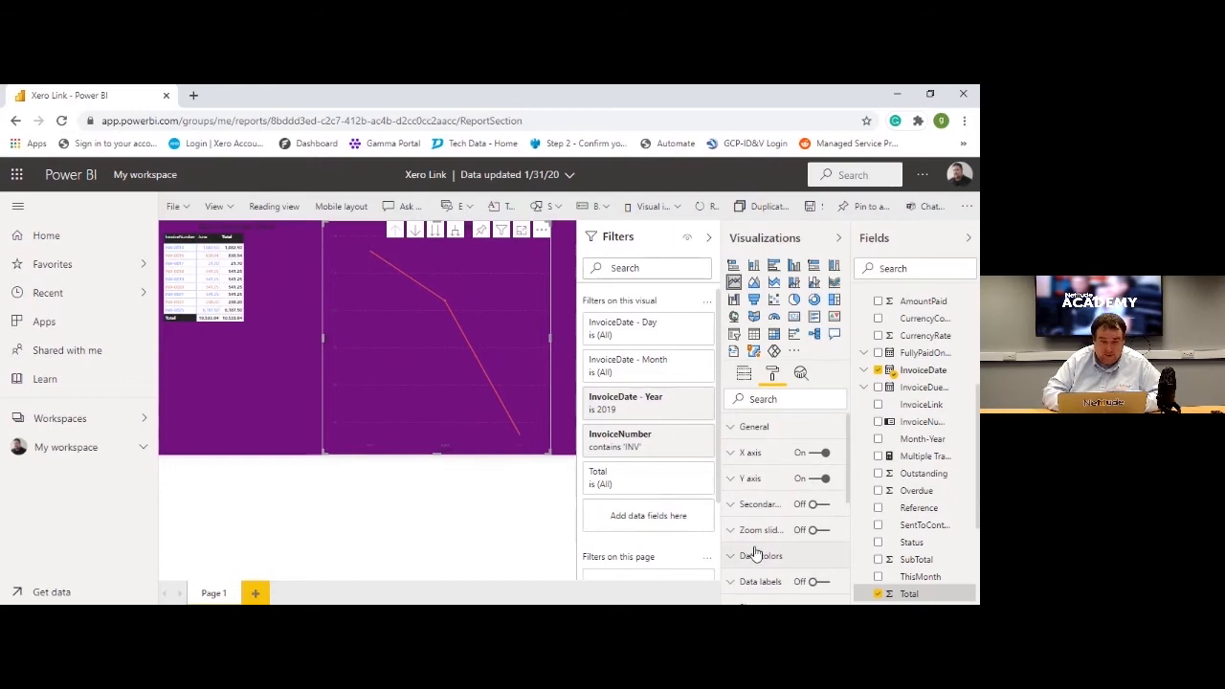
{"action": "mouse_move", "coordinate": [385, 341]}
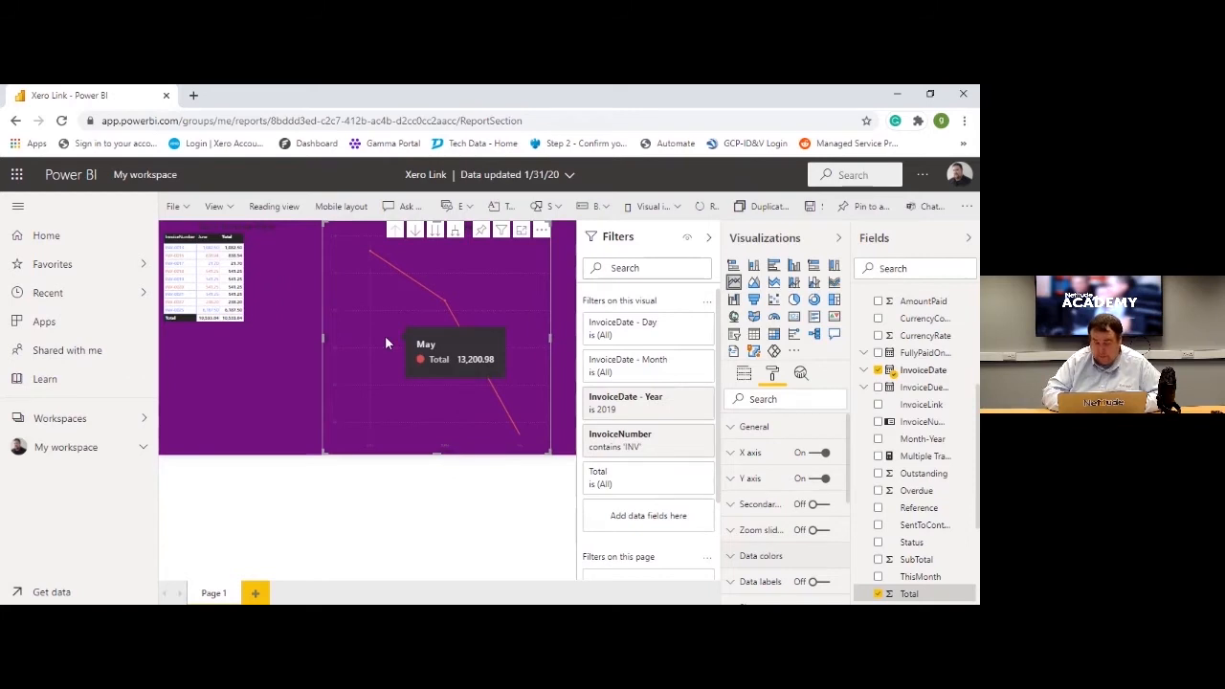
{"action": "left_click", "coordinate": [746, 374]}
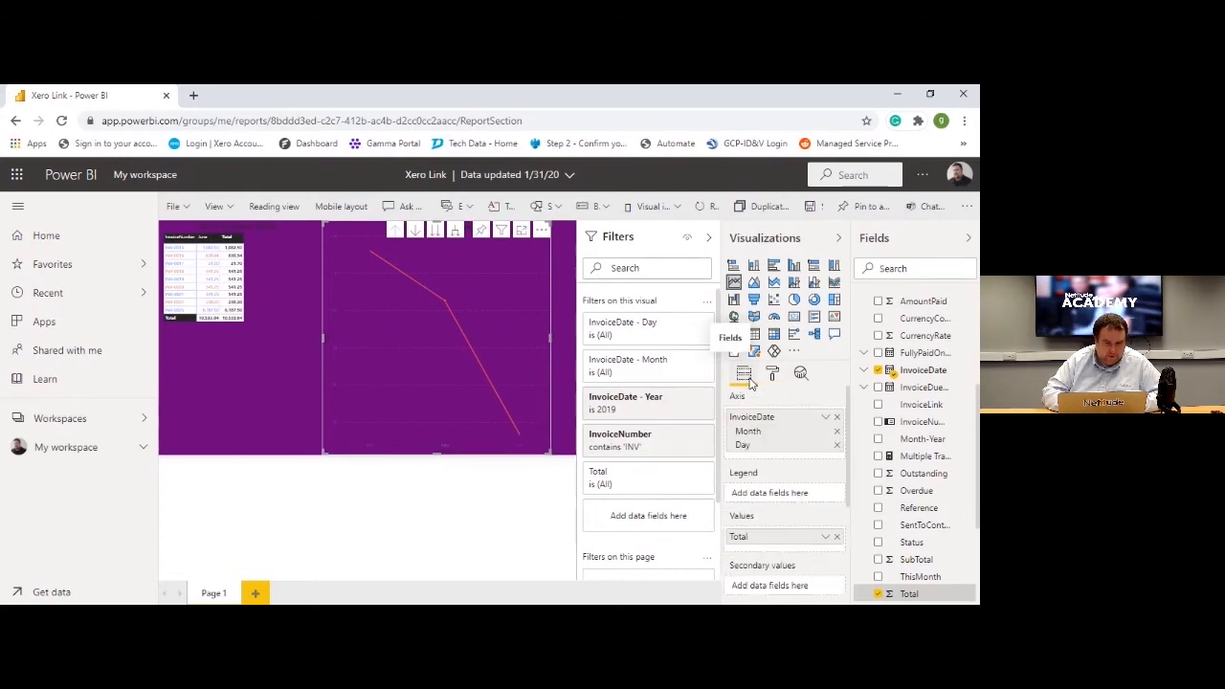
{"action": "left_click", "coordinate": [771, 377]}
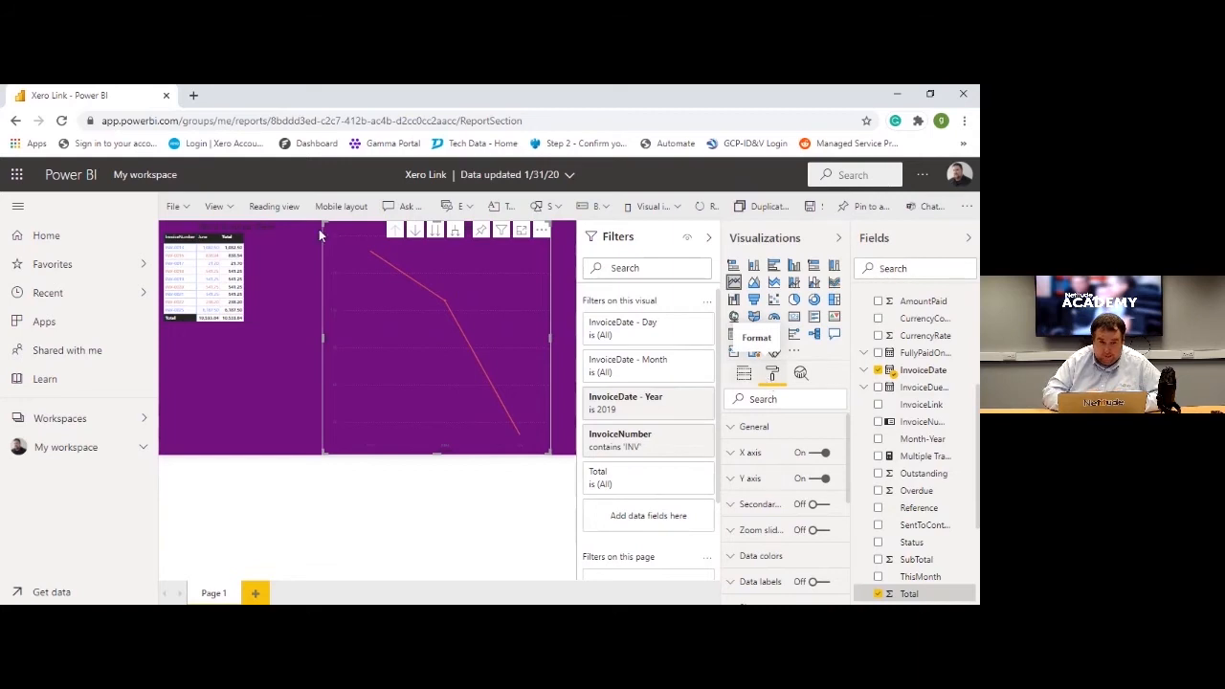
{"action": "left_click", "coordinate": [211, 257]}
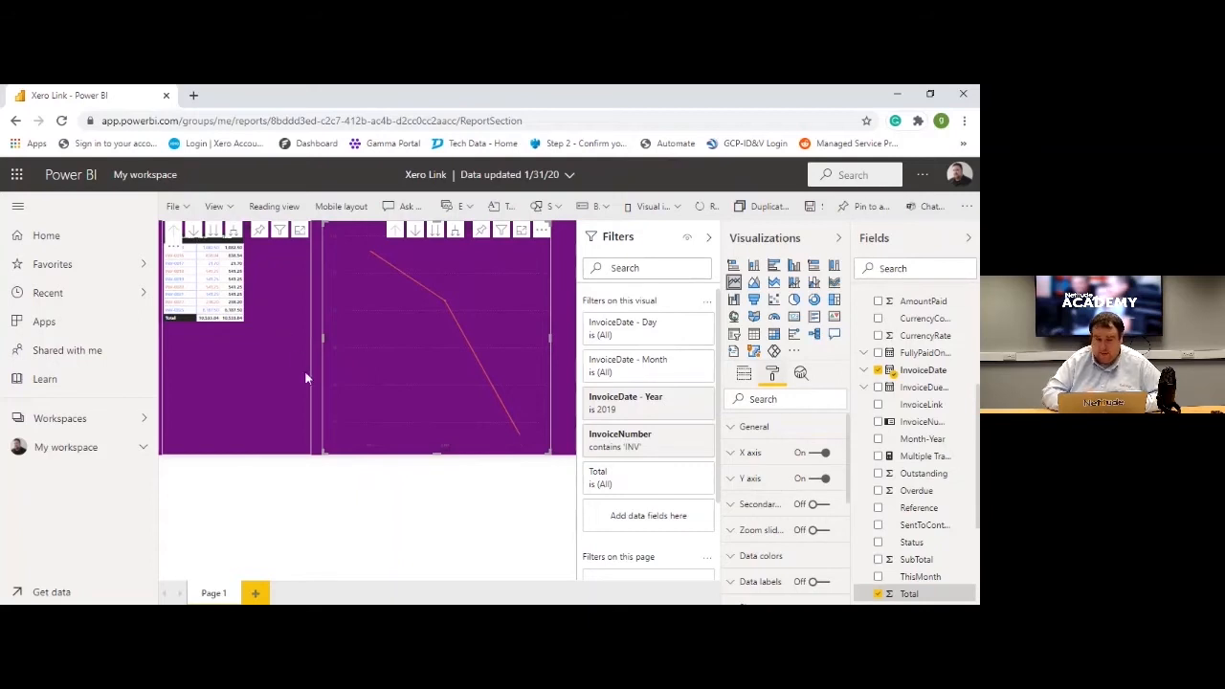
{"action": "left_click", "coordinate": [319, 506]}
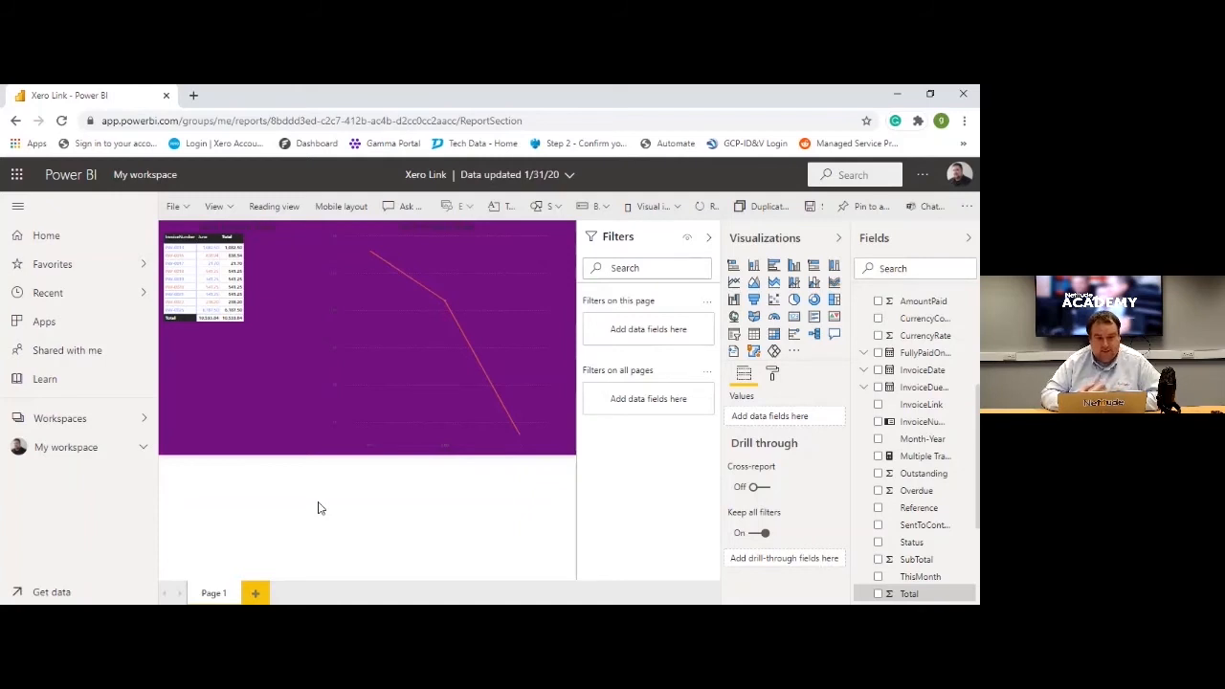
{"action": "mouse_move", "coordinate": [400, 359]}
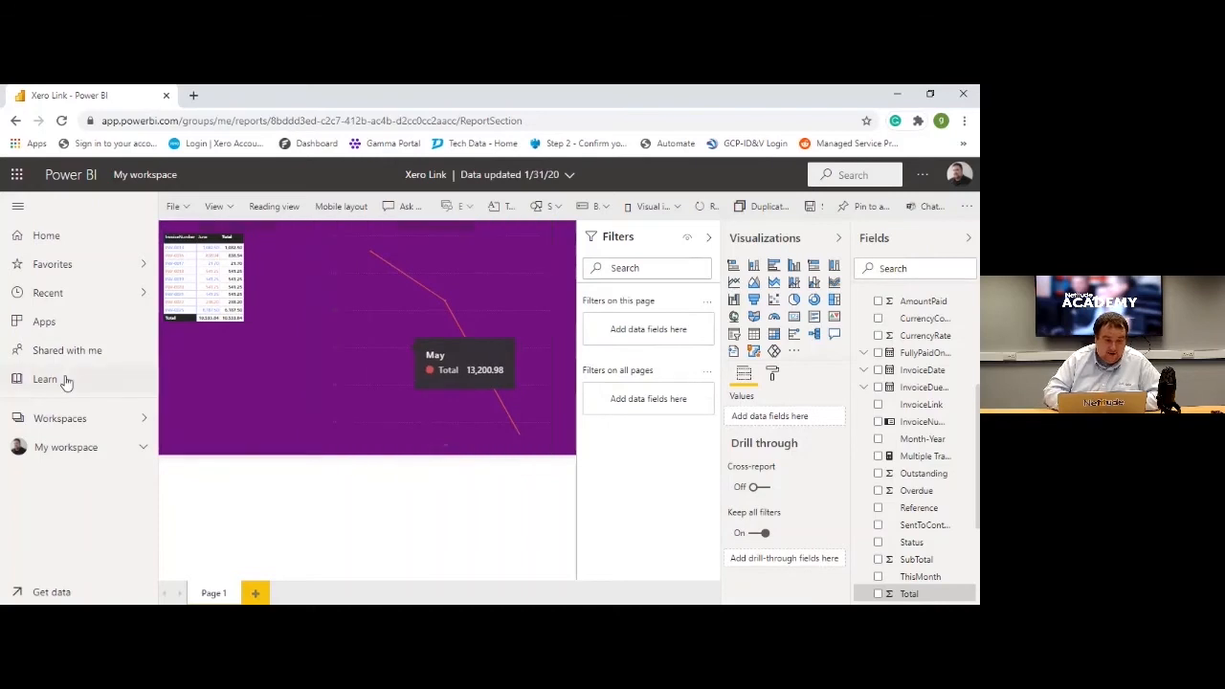
- Save the changes to the Xero Link report while staying in the report editor
{"action": "left_click", "coordinate": [41, 321]}
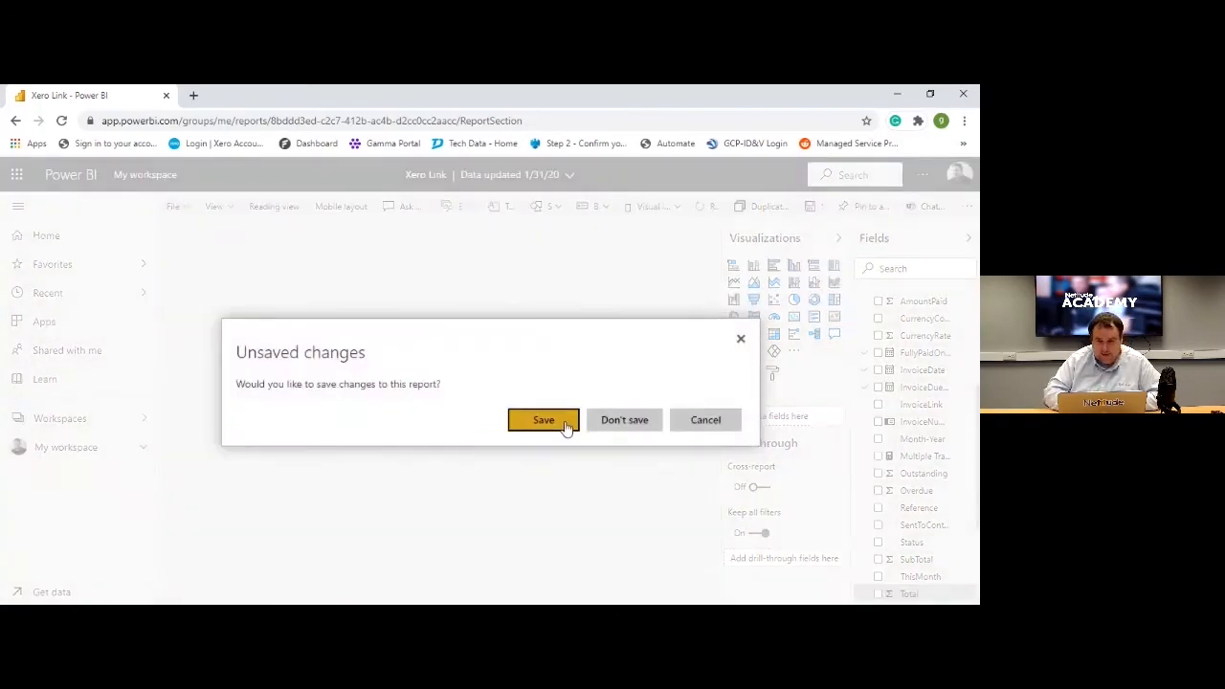
{"action": "left_click", "coordinate": [742, 340]}
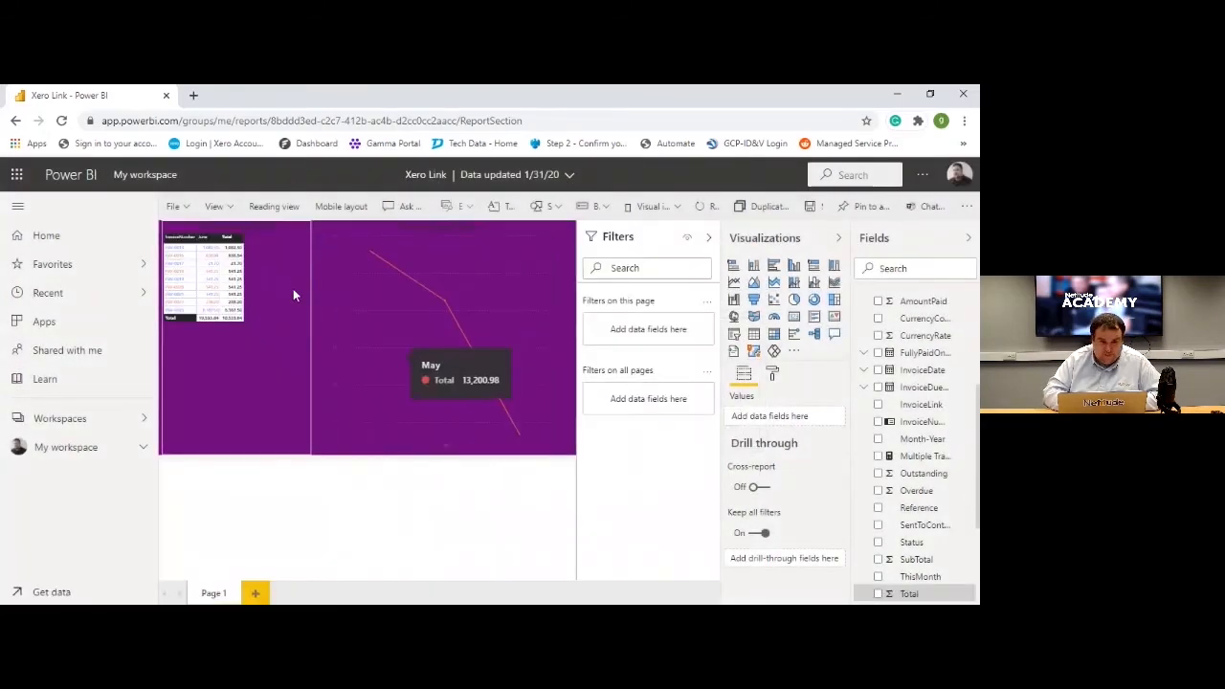
{"action": "left_click", "coordinate": [188, 207]}
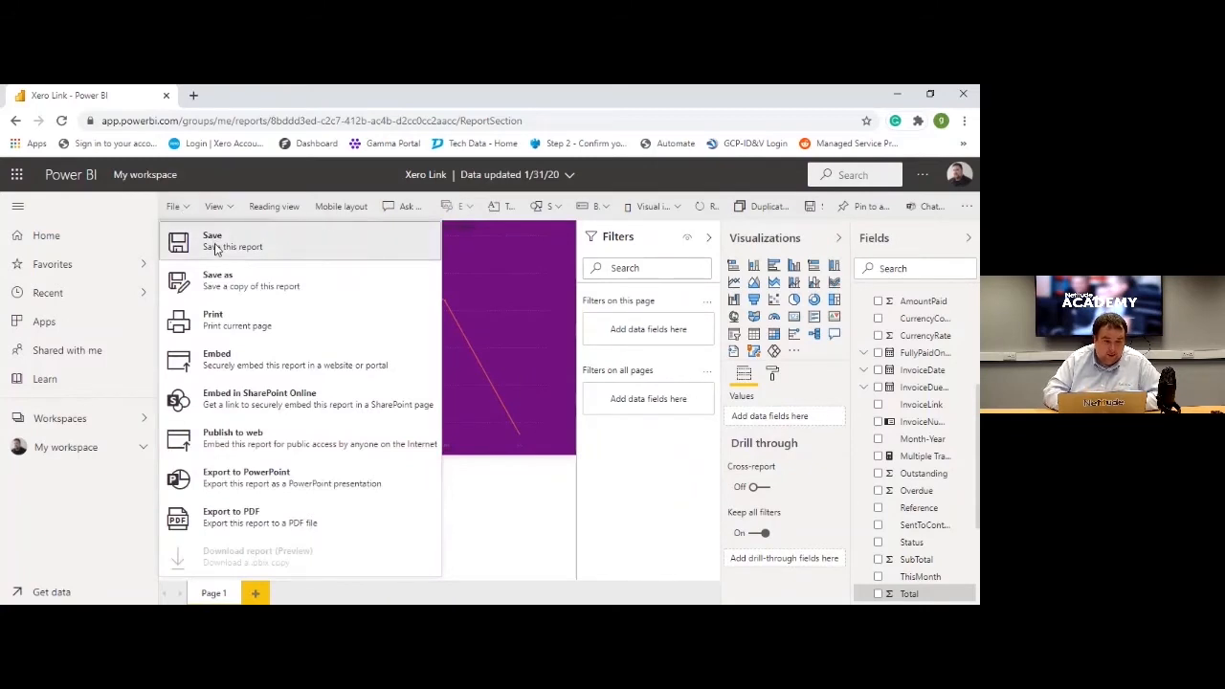
{"action": "left_click", "coordinate": [216, 246]}
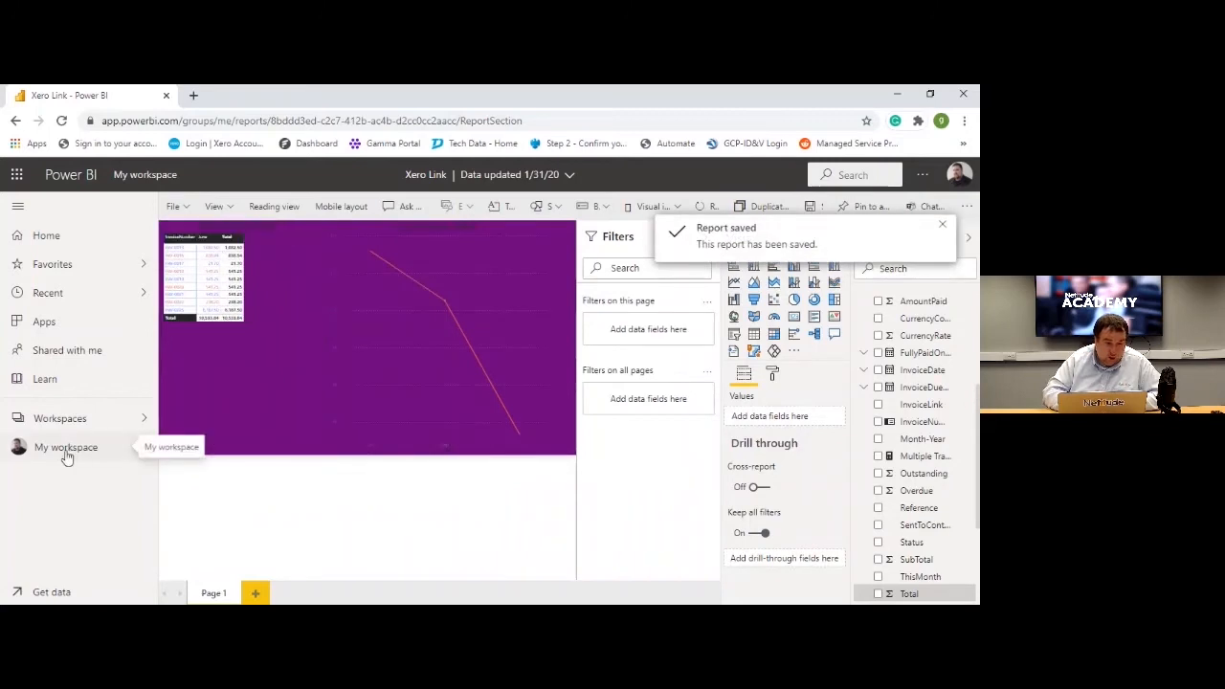
- Open the content list of My workspace
{"action": "left_click", "coordinate": [122, 452]}
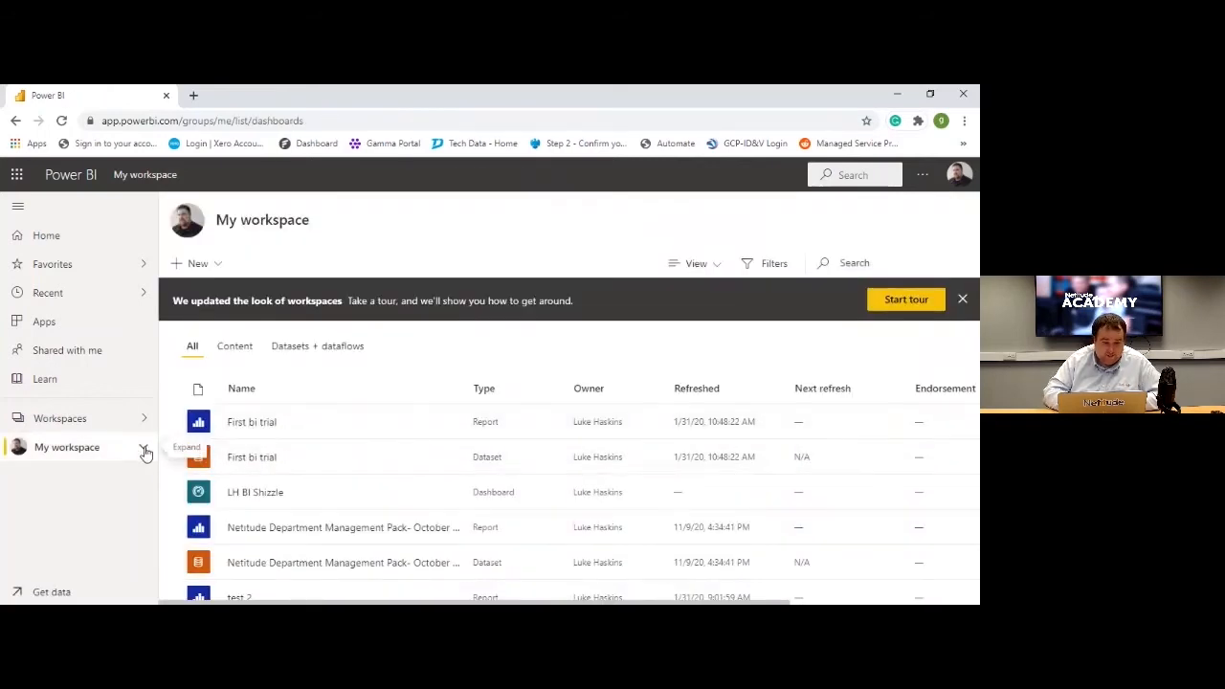
{"action": "left_click", "coordinate": [145, 452]}
{"action": "left_click", "coordinate": [145, 452]}
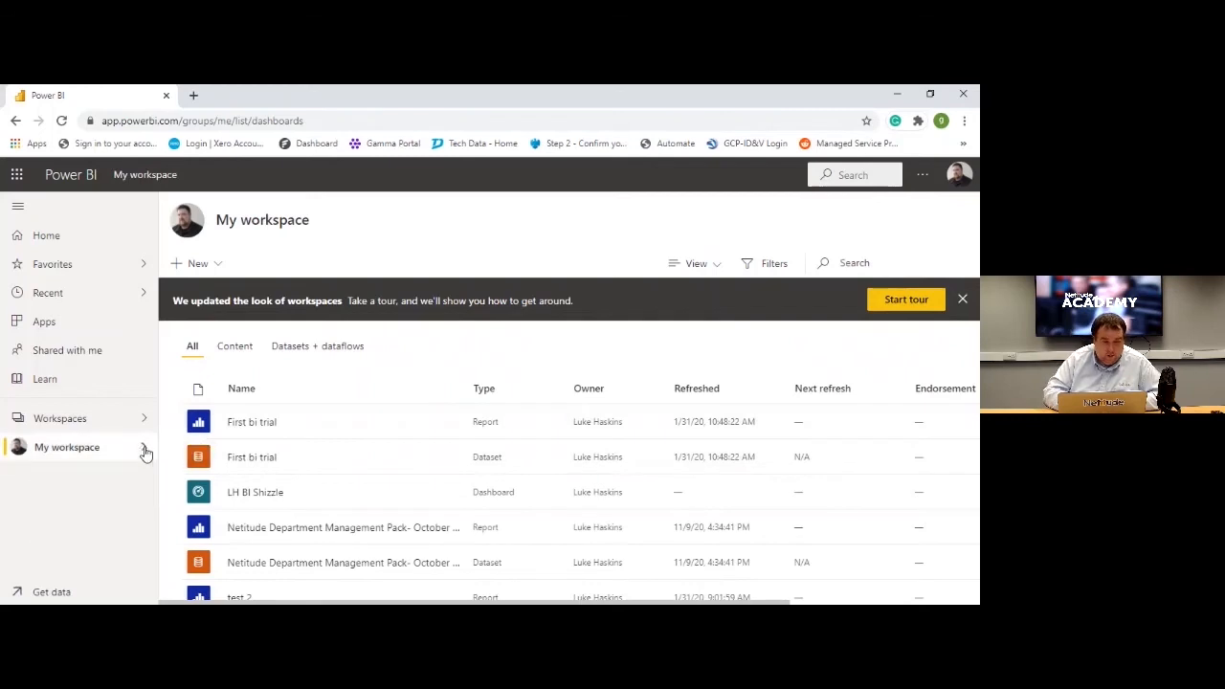
- Open the dashboard of the installed Xero app
{"action": "left_click", "coordinate": [69, 323]}
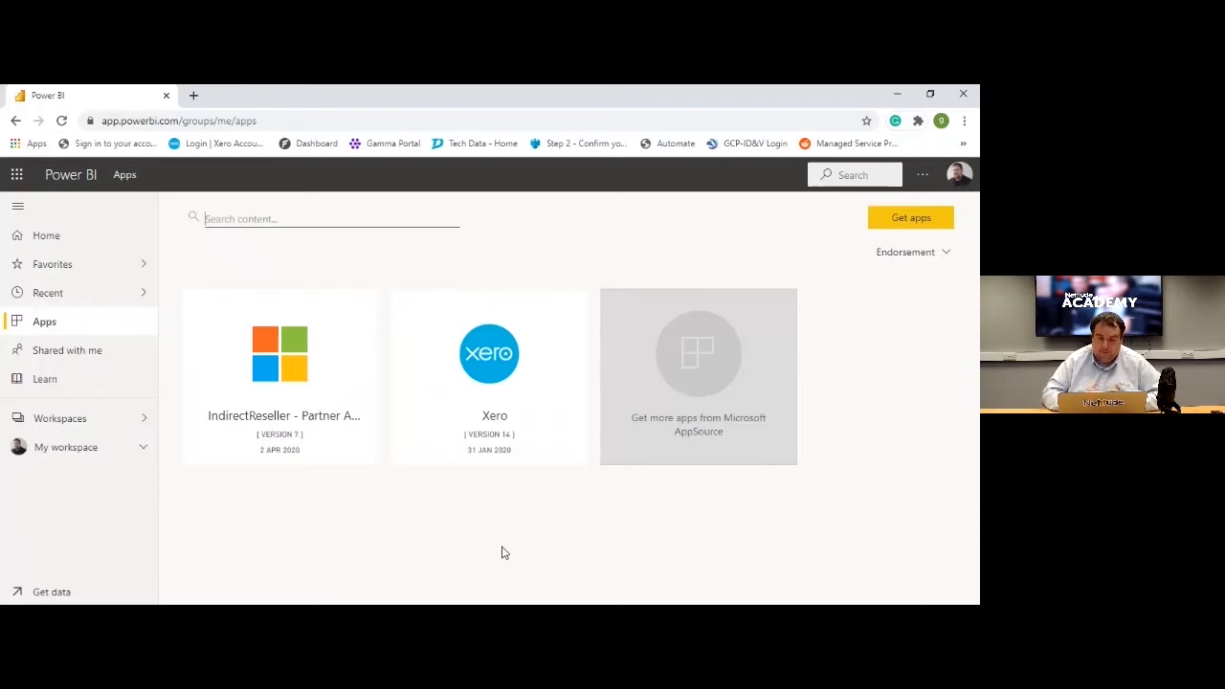
{"action": "left_click", "coordinate": [509, 411]}
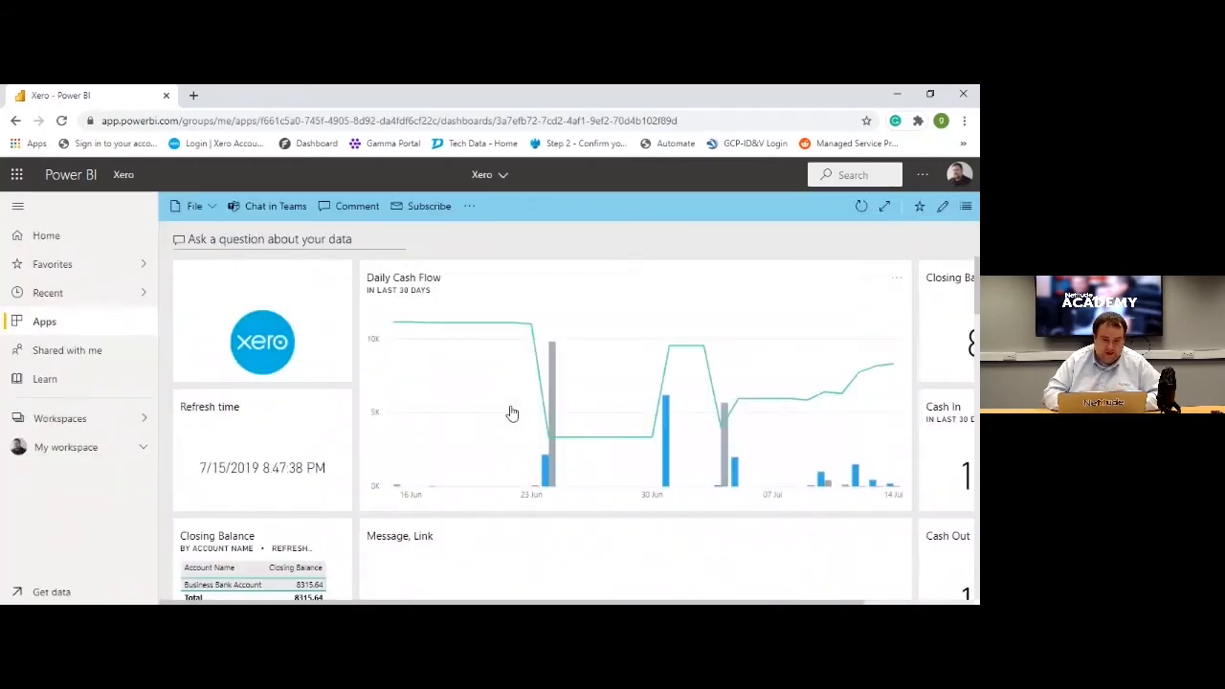
{"action": "left_click", "coordinate": [600, 454]}
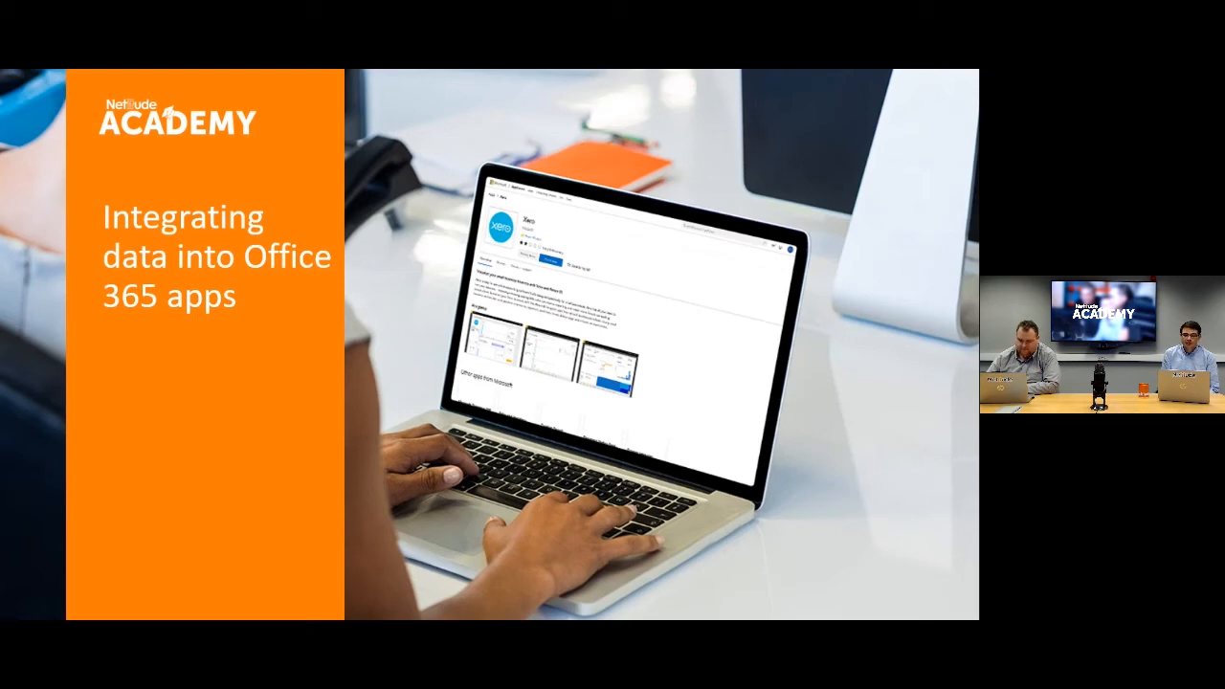
{"action": "key", "text": "Right"}
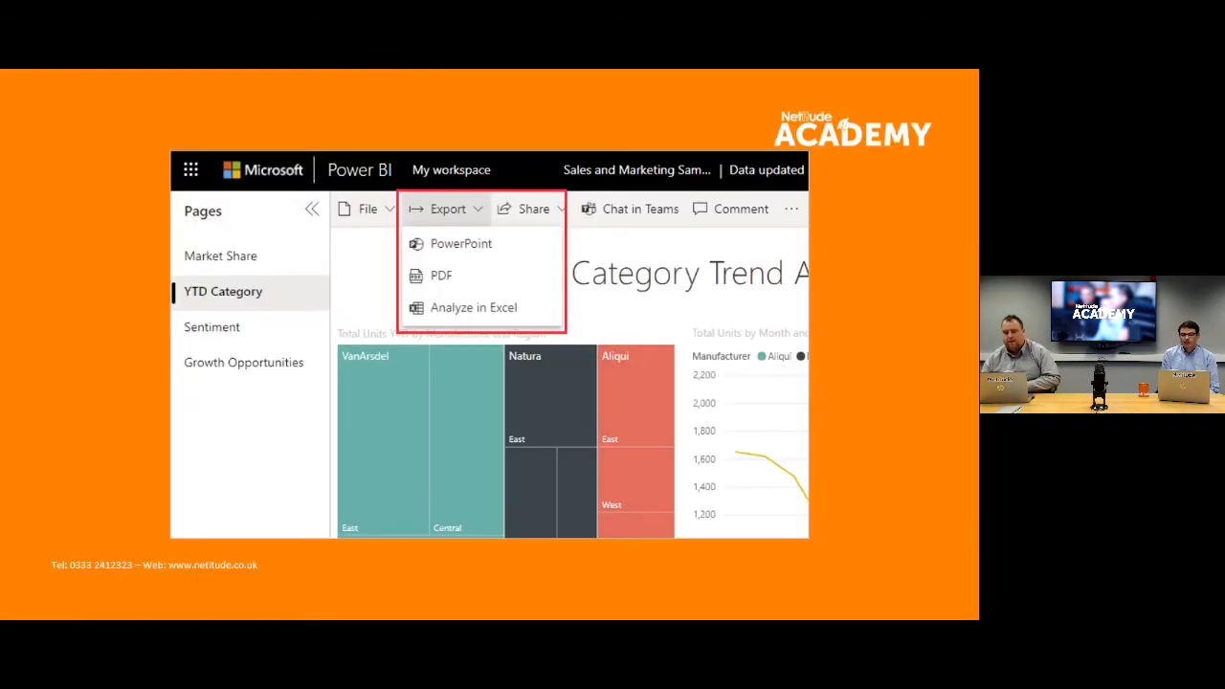